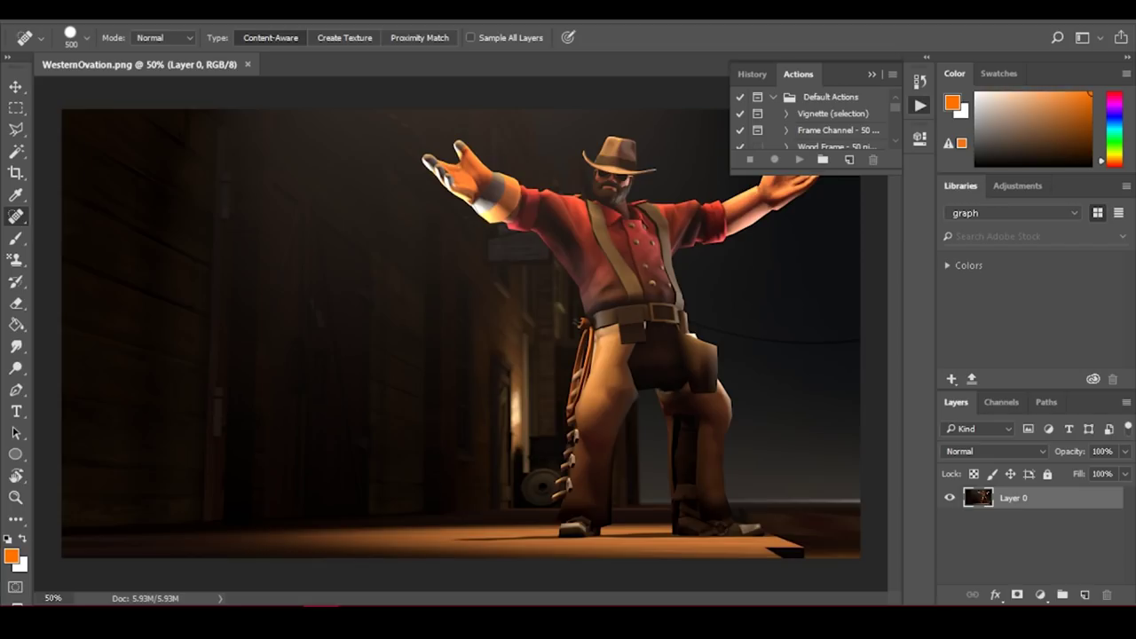
Collapse the Actions panel and duplicate Layer 0 as Layer 0 copy
{"action": "left_click", "coordinate": [871, 74]}
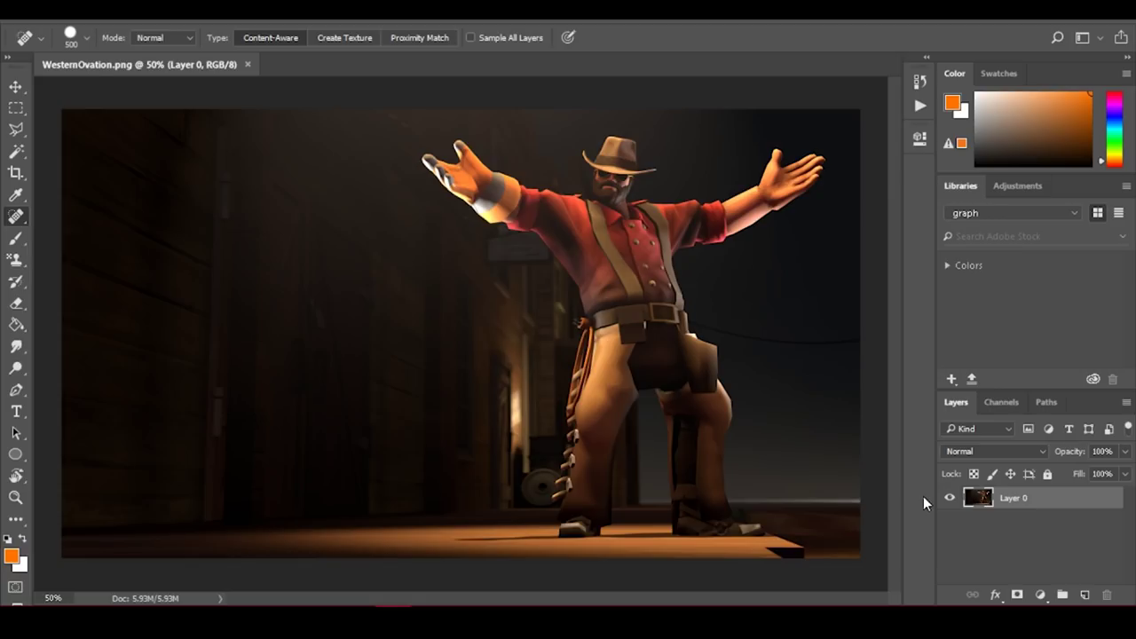
{"action": "key", "text": "ctrl+j"}
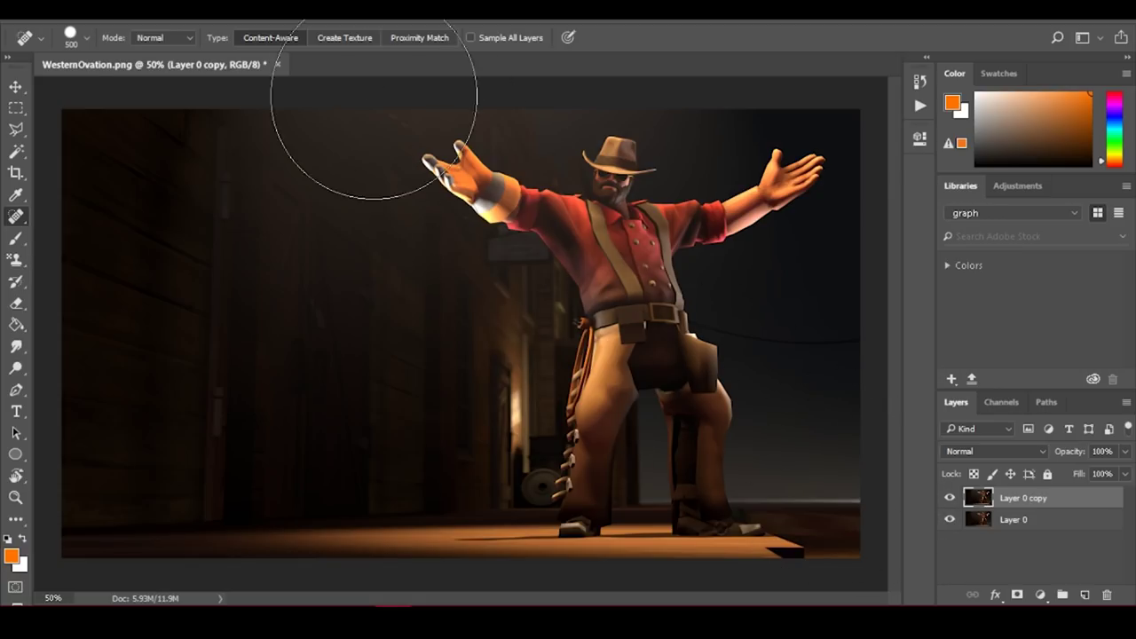
{"action": "left_click", "coordinate": [253, 9]}
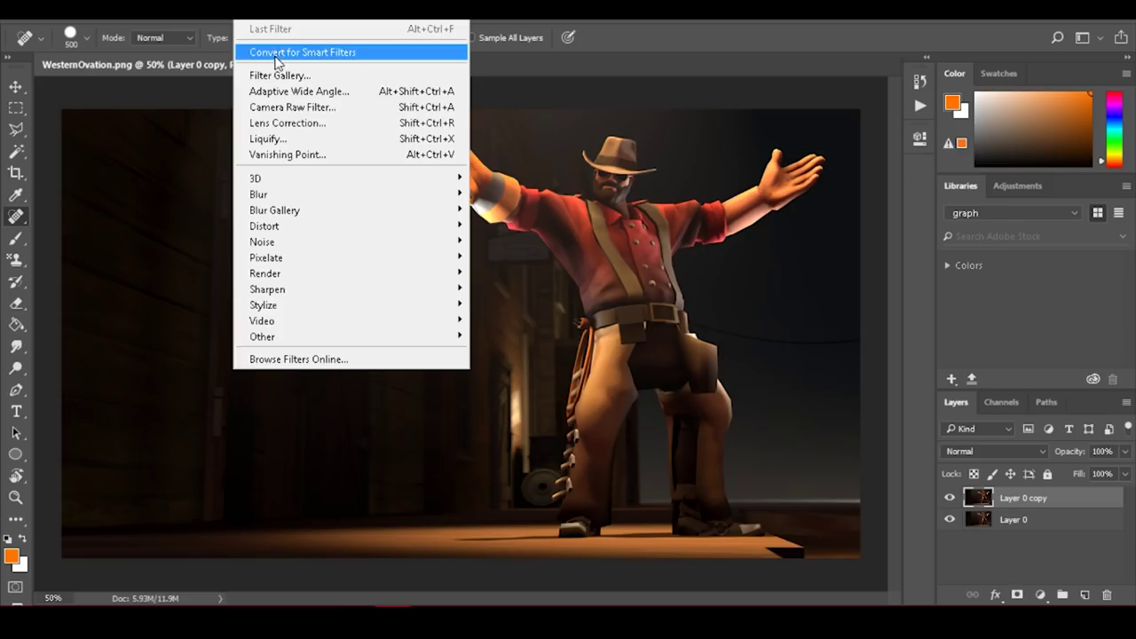
In Liquify at 100% zoom, reshape the hat's crown with a size-80 warp brush
{"action": "left_click", "coordinate": [324, 138]}
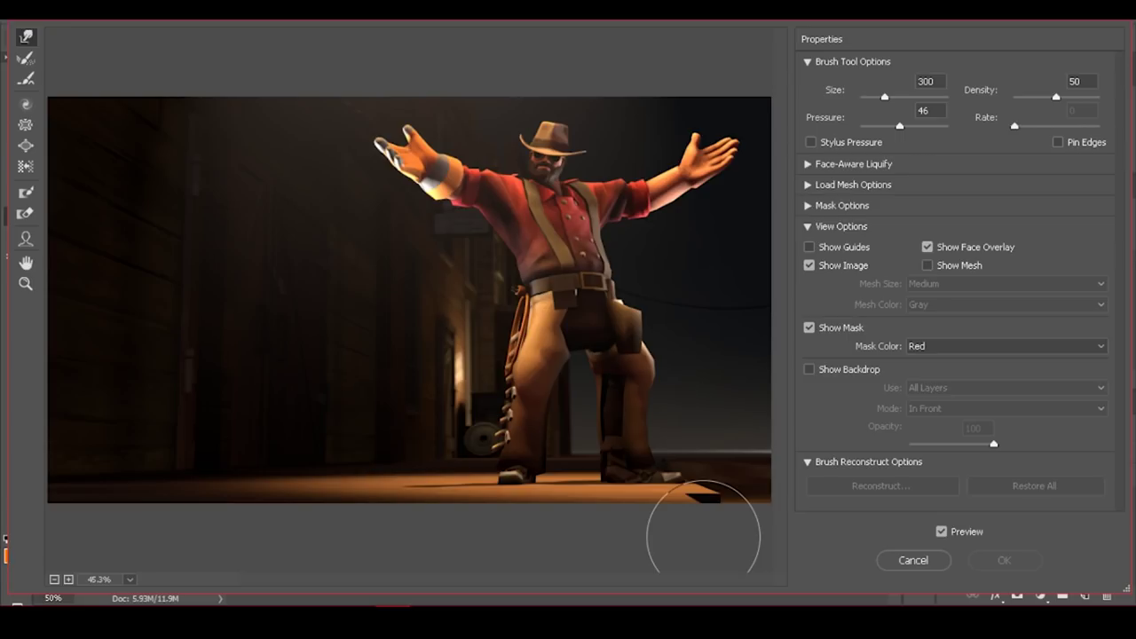
{"action": "key", "text": "ctrl+space"}
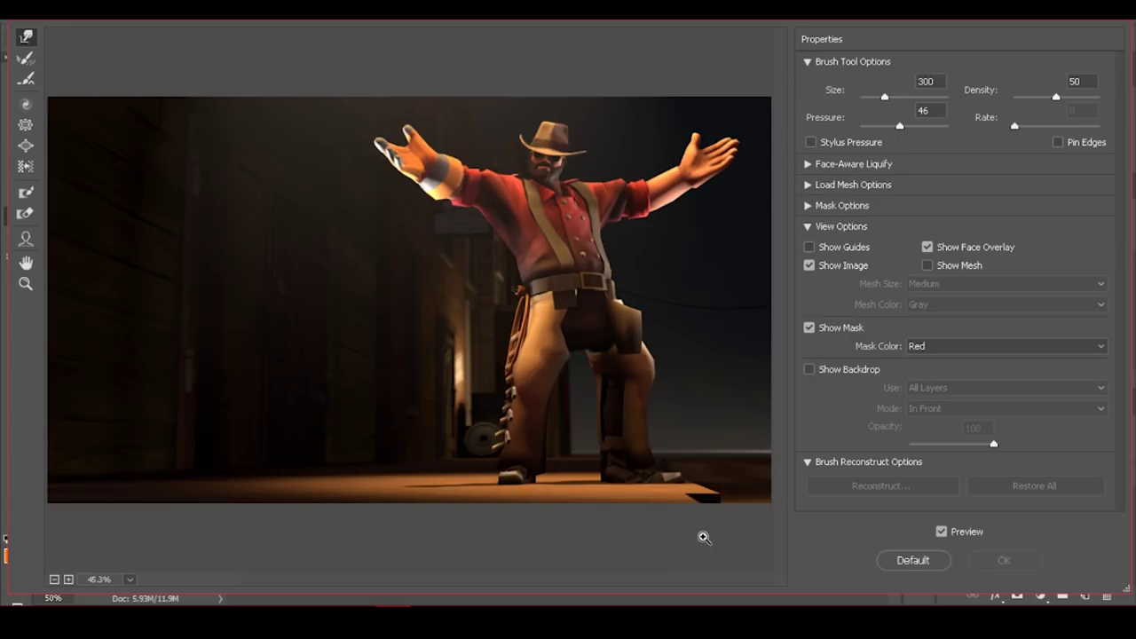
{"action": "left_click", "coordinate": [703, 537]}
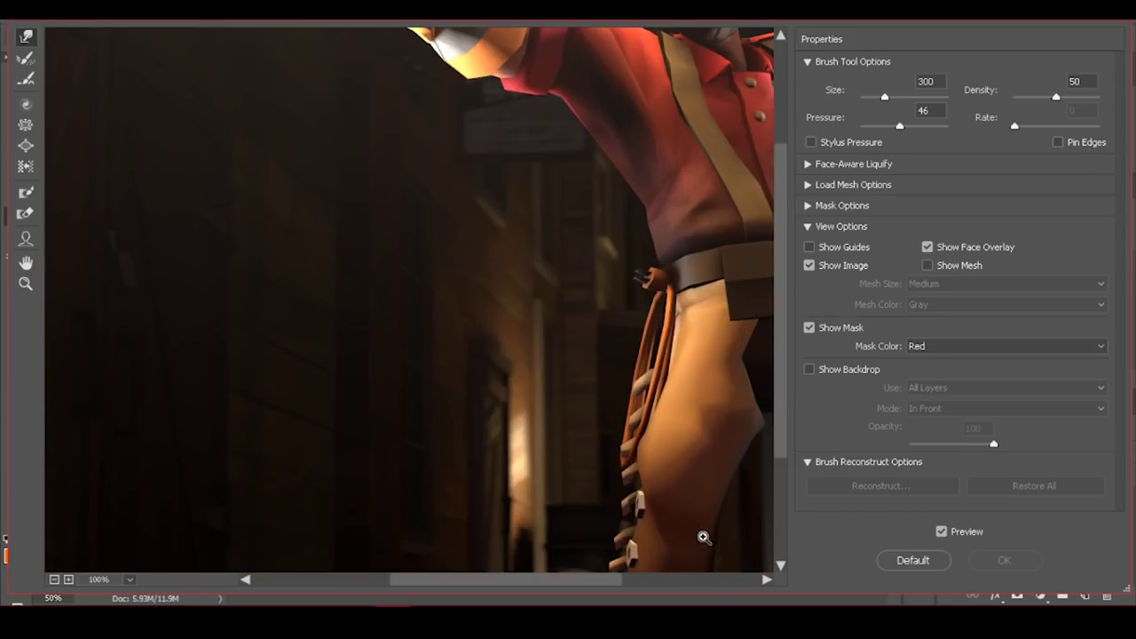
{"action": "mouse_move", "coordinate": [702, 535]}
{"action": "left_mouse_down"}
{"action": "mouse_move", "coordinate": [442, 346]}
{"action": "mouse_move", "coordinate": [359, 382]}
{"action": "left_mouse_up"}
{"action": "scroll", "coordinate": [359, 355], "scroll_direction": "up", "scroll_amount": 2}
{"action": "key", "text": "bracketleft"}
{"action": "key", "text": "bracketleft"}
{"action": "key", "text": "bracketleft"}
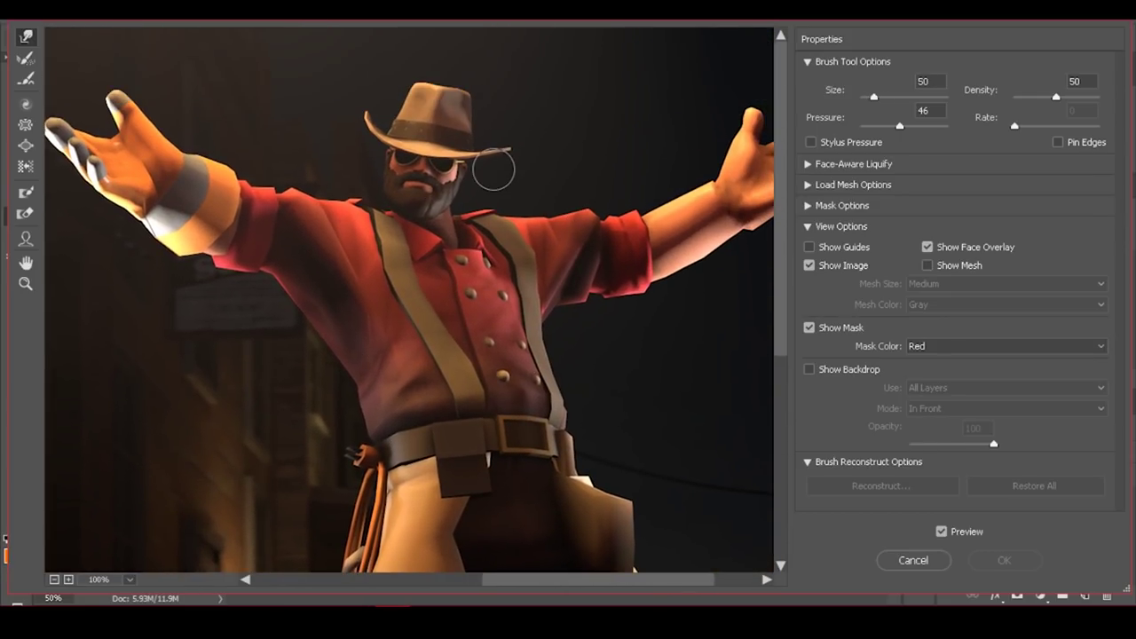
{"action": "key", "text": "bracketright"}
{"action": "key", "text": "bracketright"}
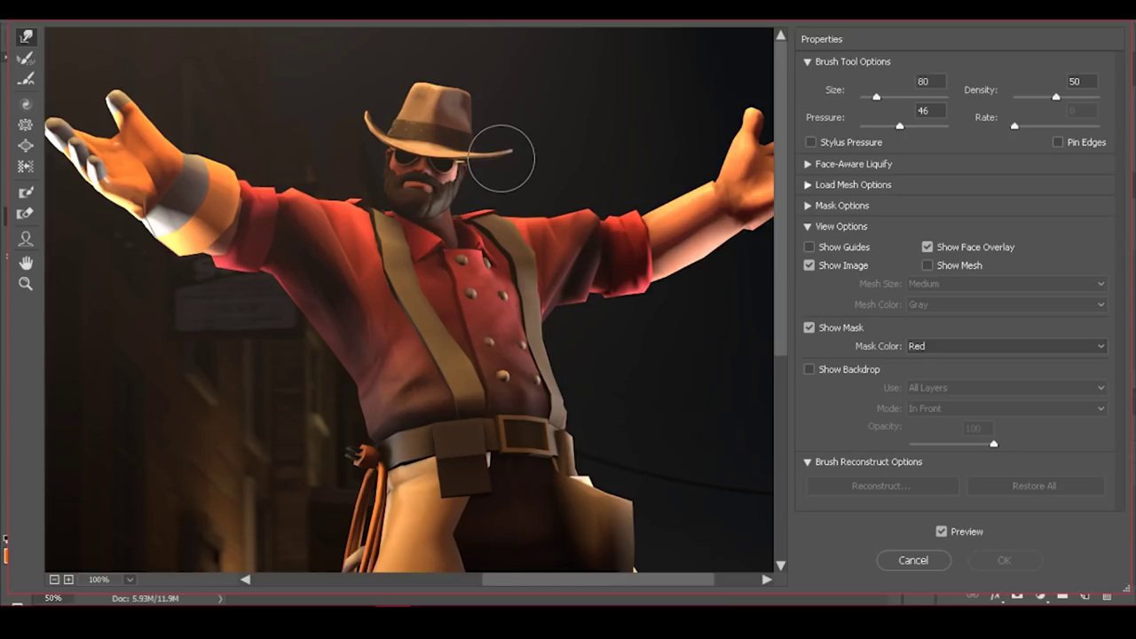
{"action": "mouse_move", "coordinate": [418, 107]}
{"action": "left_mouse_down"}
{"action": "mouse_move", "coordinate": [433, 85]}
{"action": "mouse_move", "coordinate": [464, 84]}
{"action": "mouse_move", "coordinate": [450, 63]}
{"action": "mouse_move", "coordinate": [414, 128]}
{"action": "left_mouse_up"}
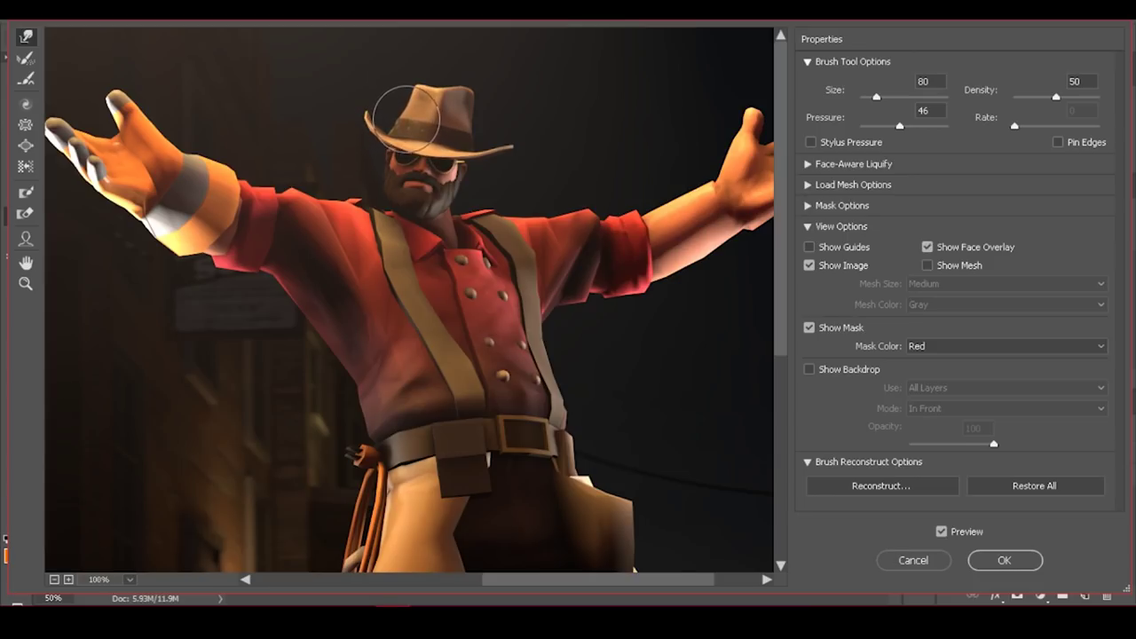
With a size-90 warp brush, push the left ankle's edge slightly outward
{"action": "key", "text": "bracketright"}
{"action": "mouse_move", "coordinate": [425, 423]}
{"action": "left_mouse_down"}
{"action": "mouse_move", "coordinate": [590, 317]}
{"action": "mouse_move", "coordinate": [494, 299]}
{"action": "left_mouse_up"}
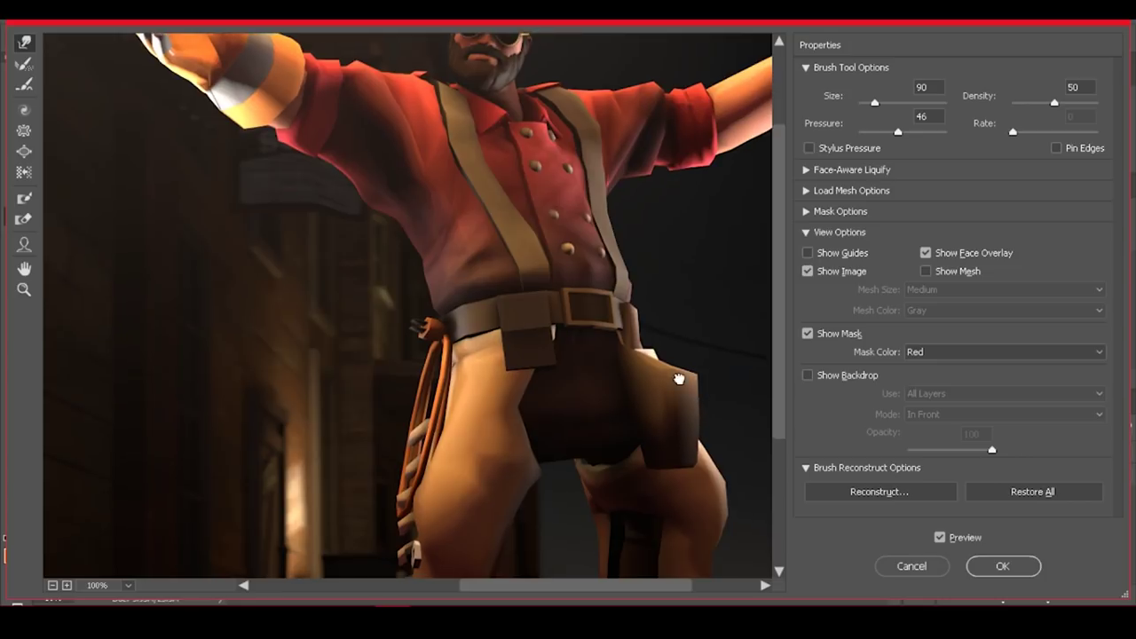
{"action": "left_click_drag", "start_coordinate": [684, 385], "coordinate": [627, 246]}
{"action": "left_click_drag", "start_coordinate": [609, 317], "coordinate": [613, 229]}
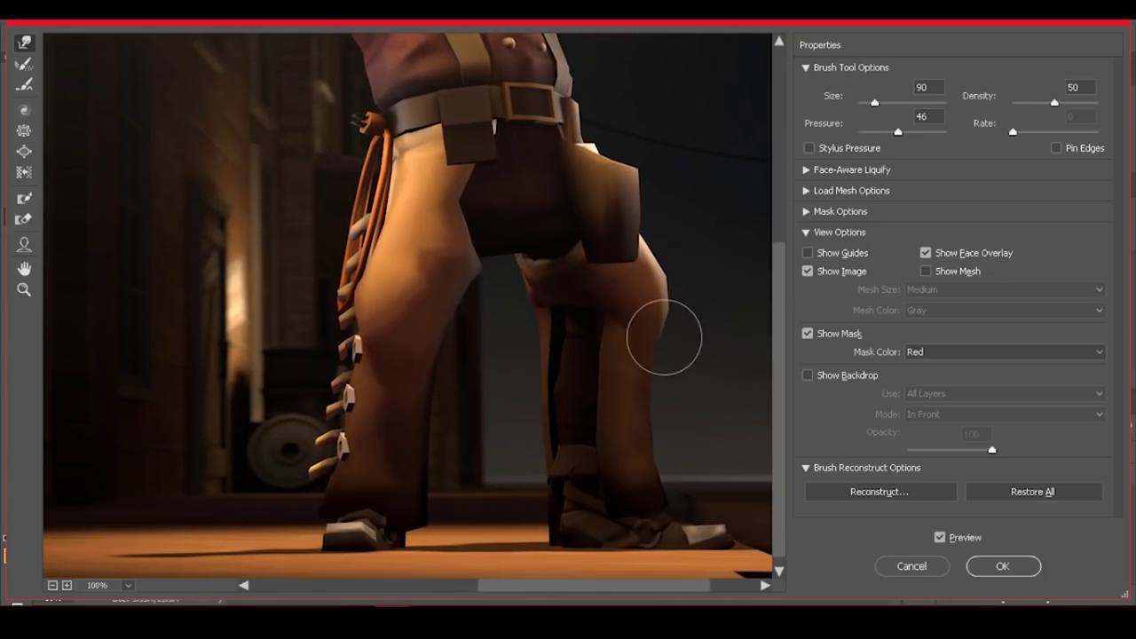
{"action": "key", "text": "alt"}
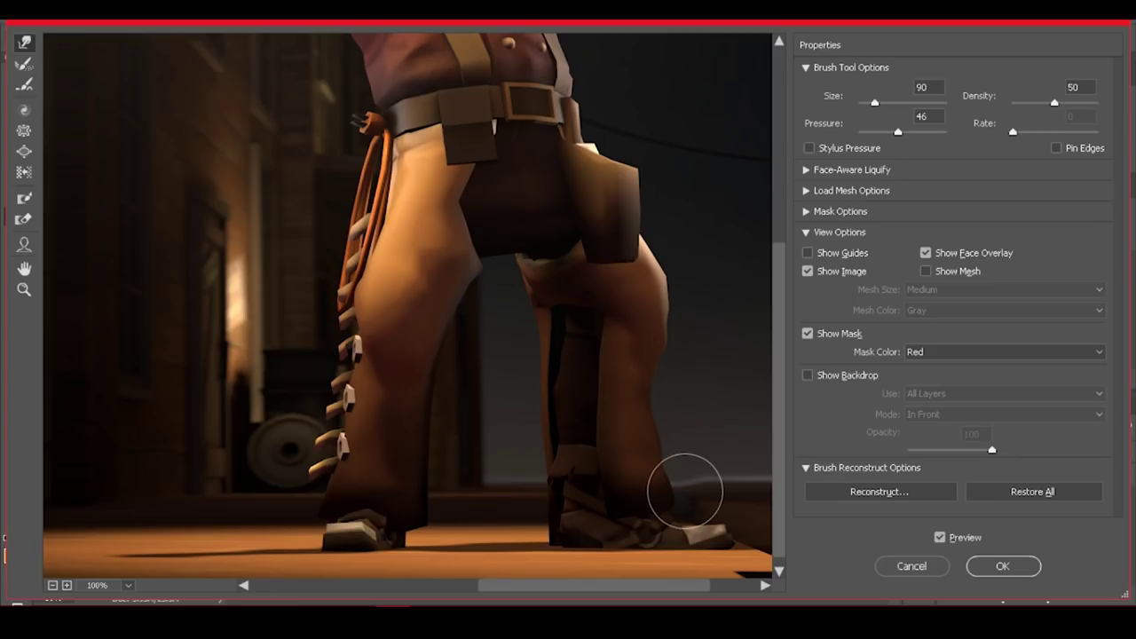
{"action": "left_click_drag", "start_coordinate": [393, 499], "coordinate": [436, 502]}
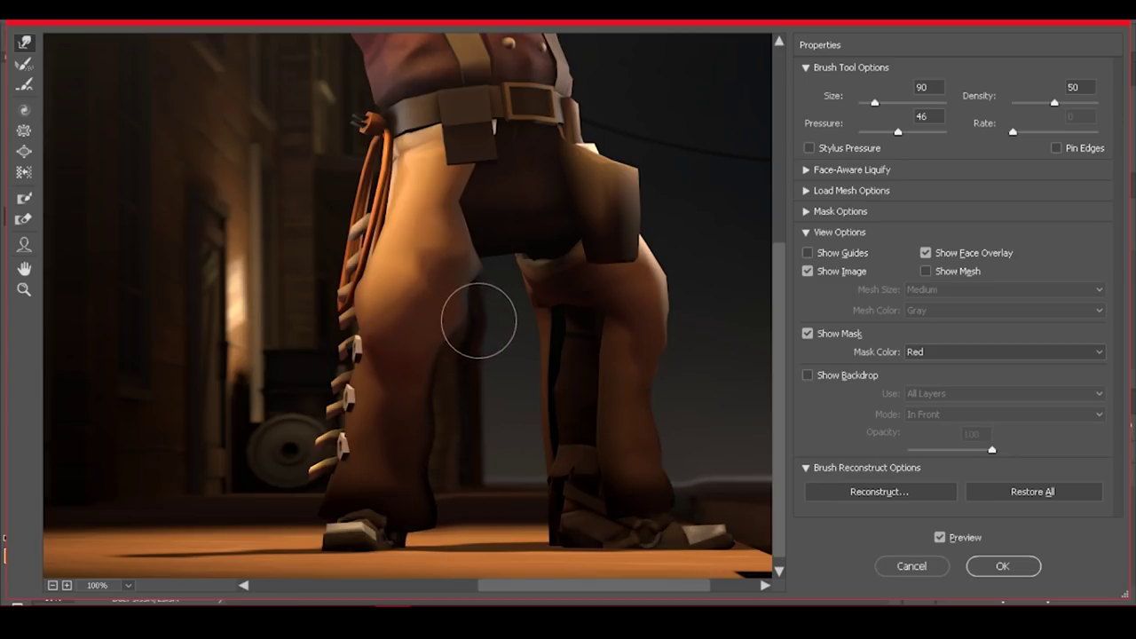
{"action": "key", "text": "ctrl+space"}
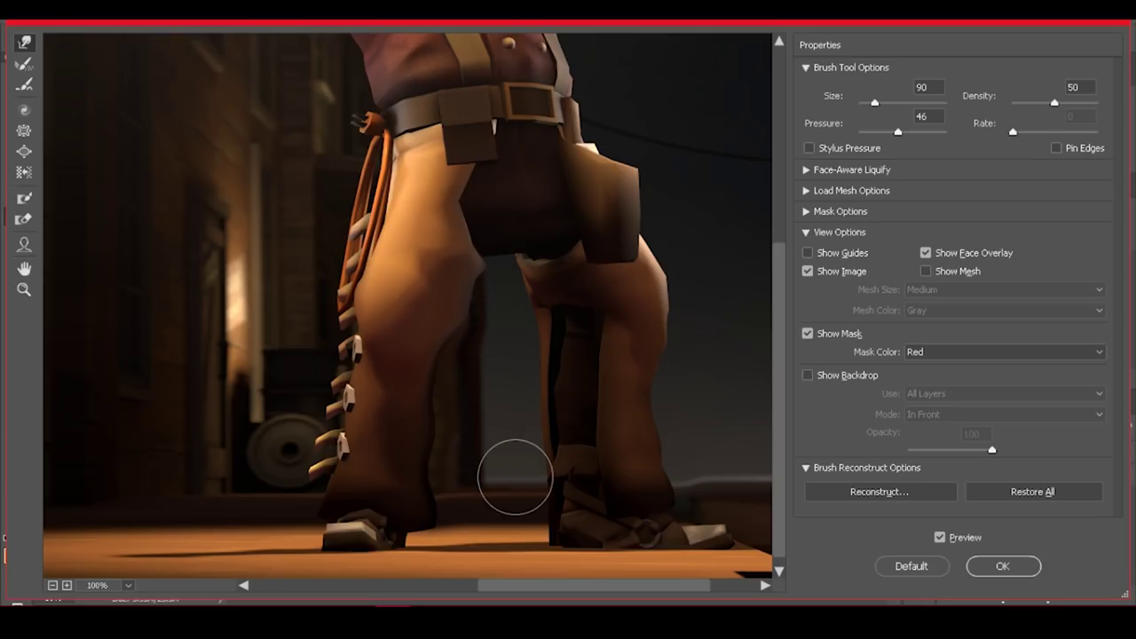
Warp the rope hanging beside the cowboy's left leg
{"action": "mouse_move", "coordinate": [409, 304]}
{"action": "left_mouse_down"}
{"action": "mouse_move", "coordinate": [396, 414]}
{"action": "mouse_move", "coordinate": [350, 533]}
{"action": "left_mouse_up"}
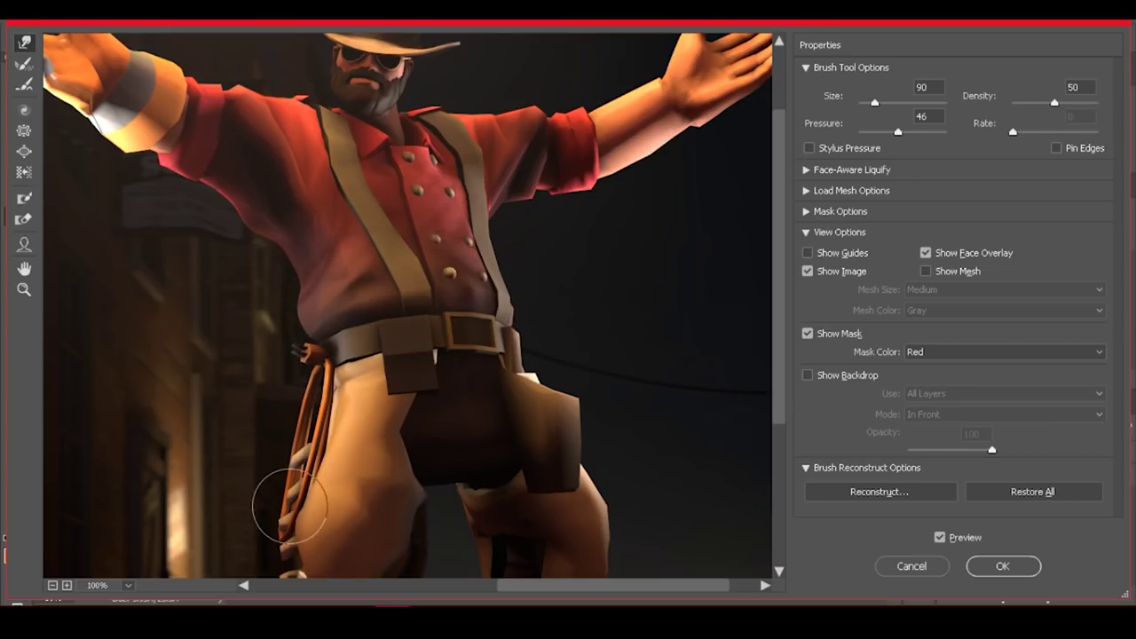
{"action": "left_click_drag", "start_coordinate": [274, 515], "coordinate": [315, 405]}
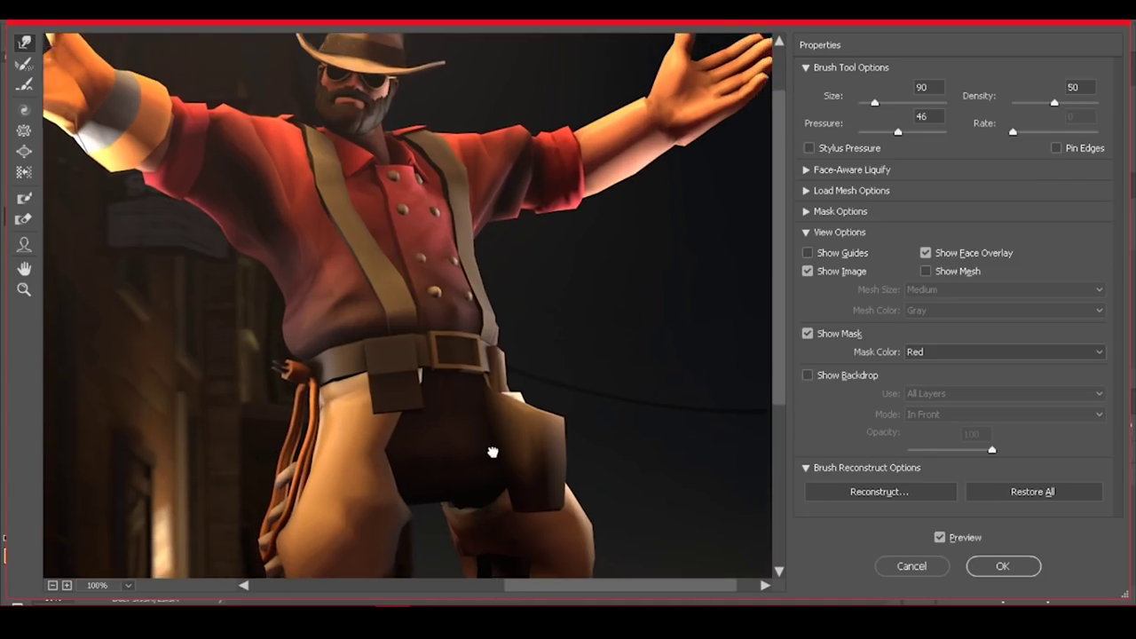
{"action": "mouse_move", "coordinate": [494, 451]}
{"action": "left_mouse_down"}
{"action": "mouse_move", "coordinate": [636, 331]}
{"action": "mouse_move", "coordinate": [573, 380]}
{"action": "mouse_move", "coordinate": [697, 363]}
{"action": "left_mouse_up"}
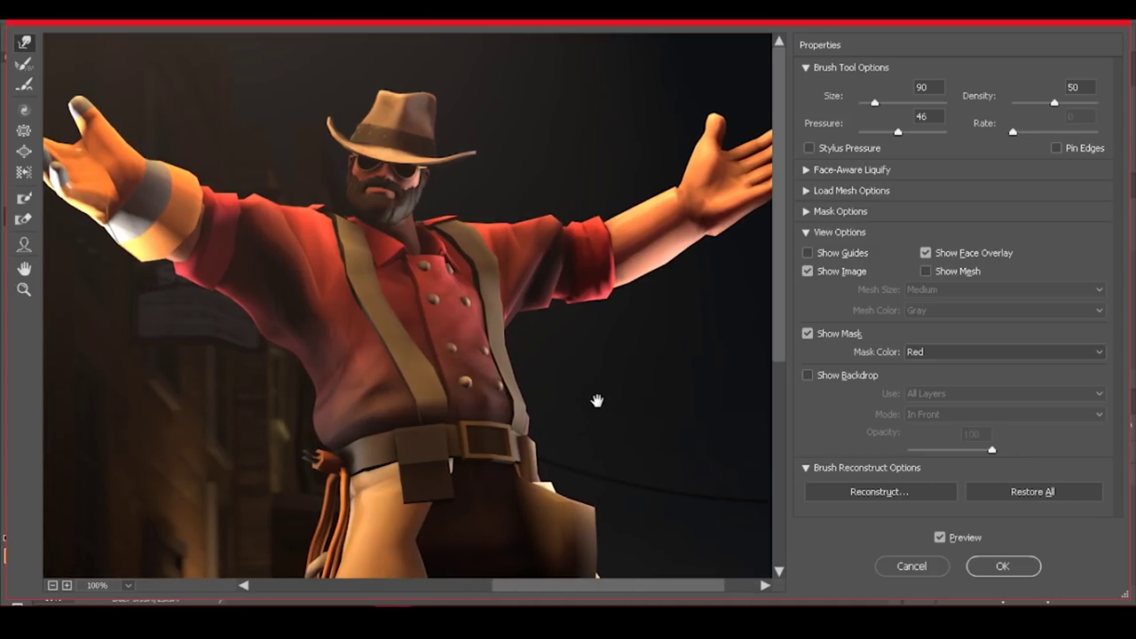
{"action": "left_click_drag", "start_coordinate": [595, 398], "coordinate": [686, 423]}
{"action": "left_click_drag", "start_coordinate": [617, 389], "coordinate": [664, 429]}
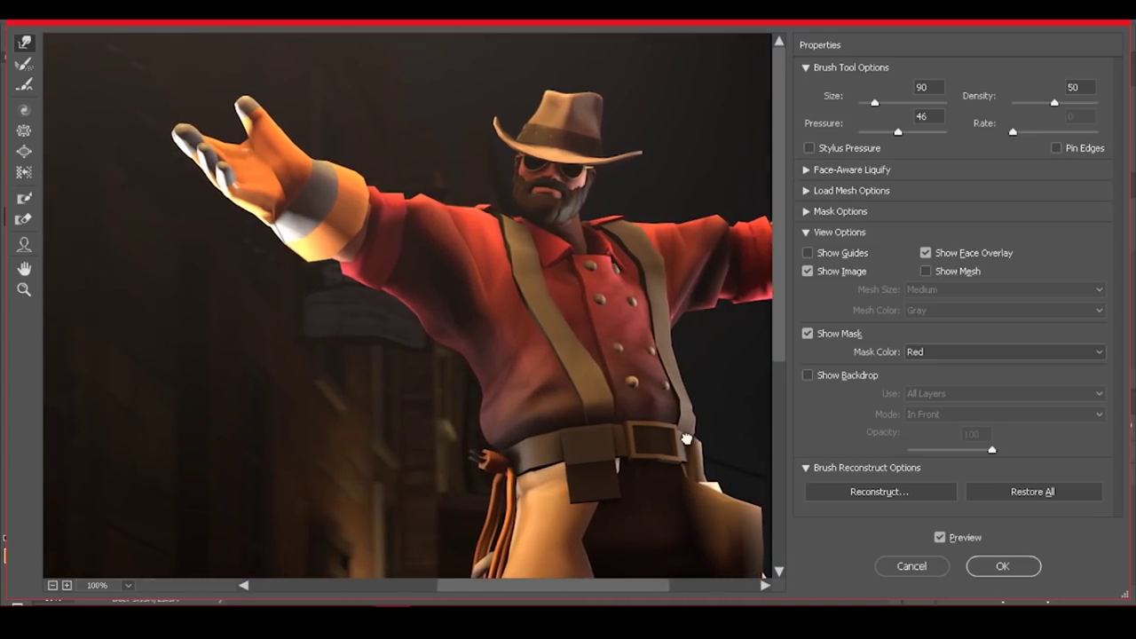
{"action": "left_click_drag", "start_coordinate": [599, 385], "coordinate": [619, 417]}
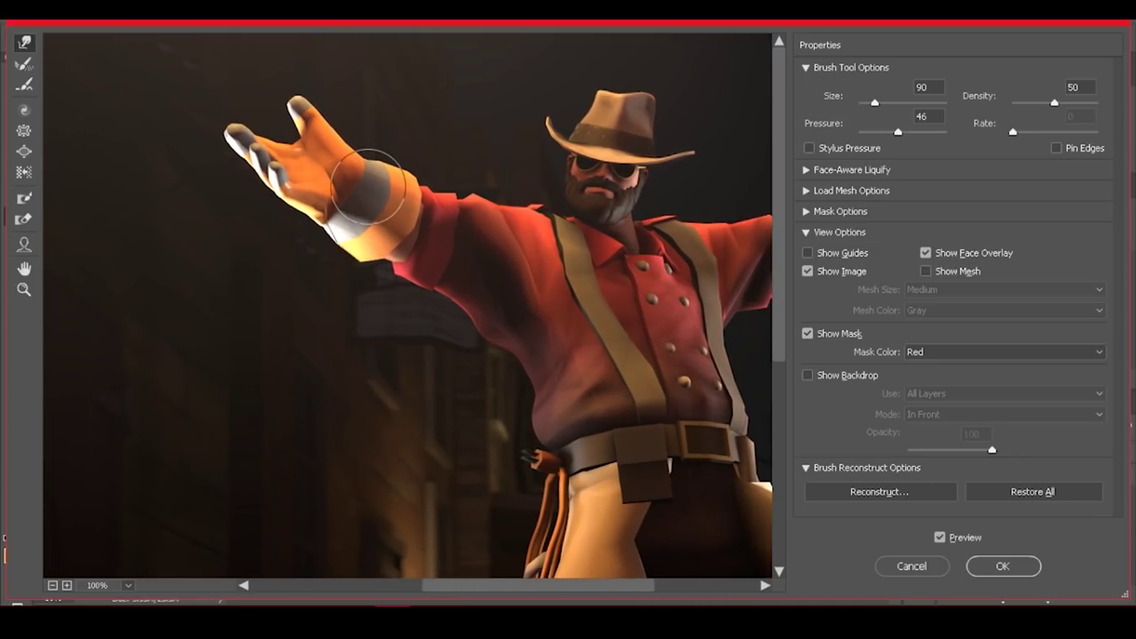
At 300% zoom, reshape the glove's thumb tip with a size-30 warp brush
{"action": "key", "text": "bracketleft"}
{"action": "key", "text": "bracketleft"}
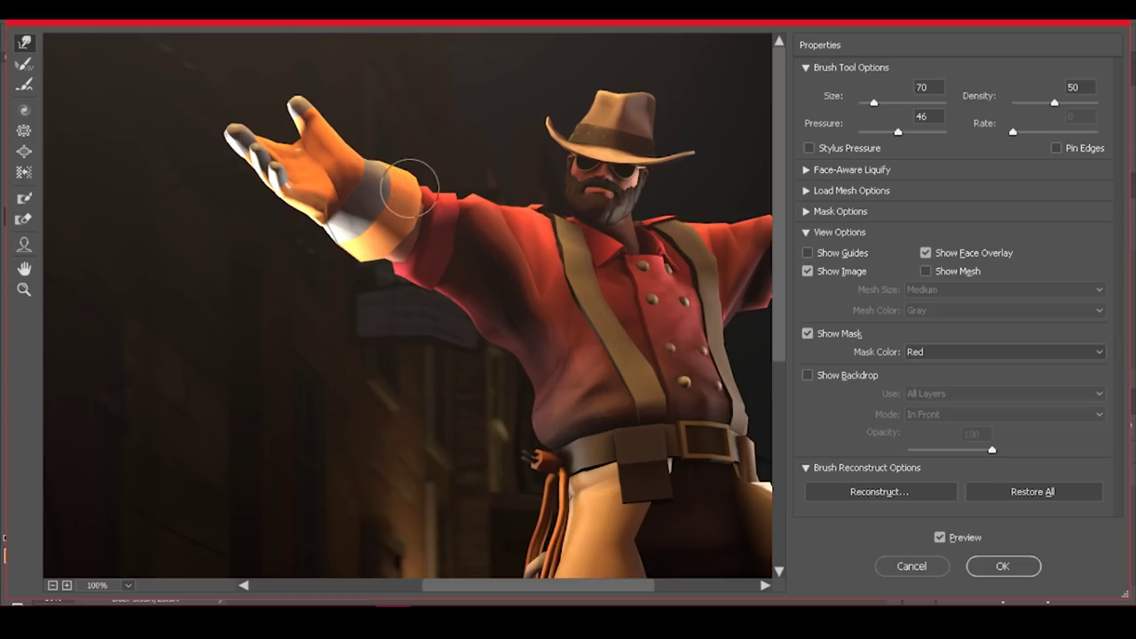
{"action": "key", "text": "ctrl+space"}
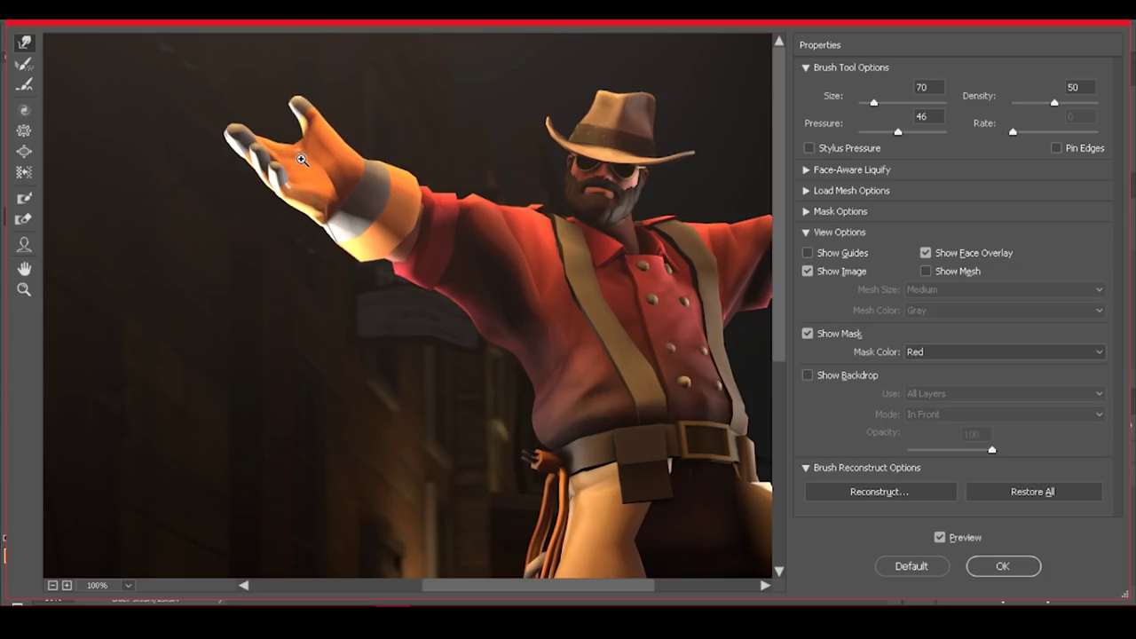
{"action": "left_click", "coordinate": [302, 159]}
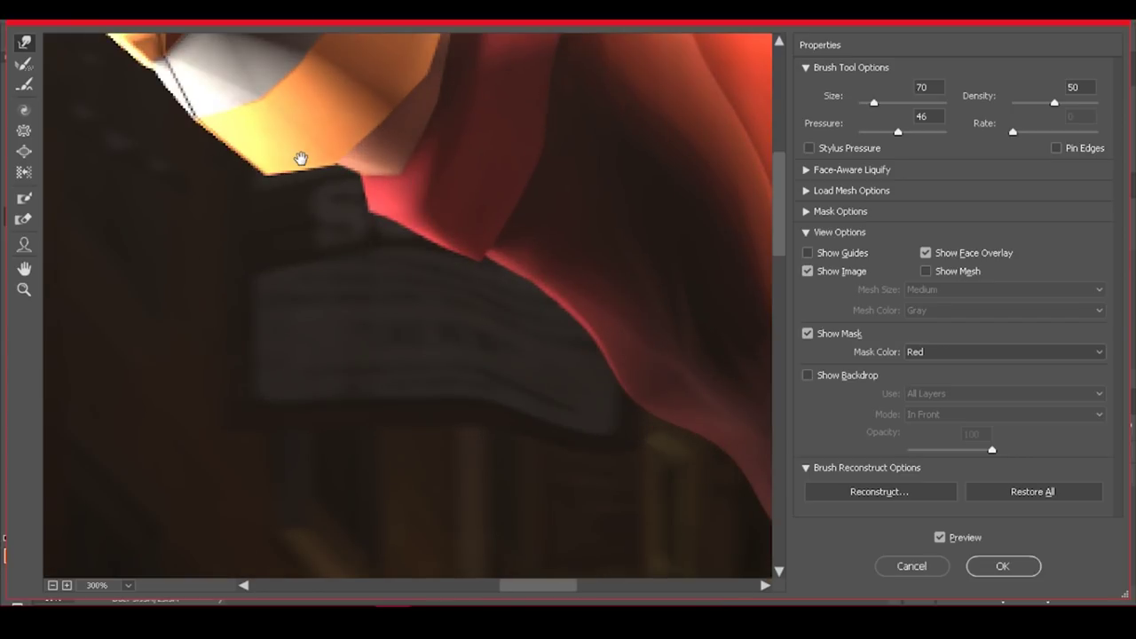
{"action": "mouse_move", "coordinate": [299, 158]}
{"action": "left_mouse_down"}
{"action": "mouse_move", "coordinate": [447, 540]}
{"action": "mouse_move", "coordinate": [627, 324]}
{"action": "mouse_move", "coordinate": [638, 363]}
{"action": "left_mouse_up"}
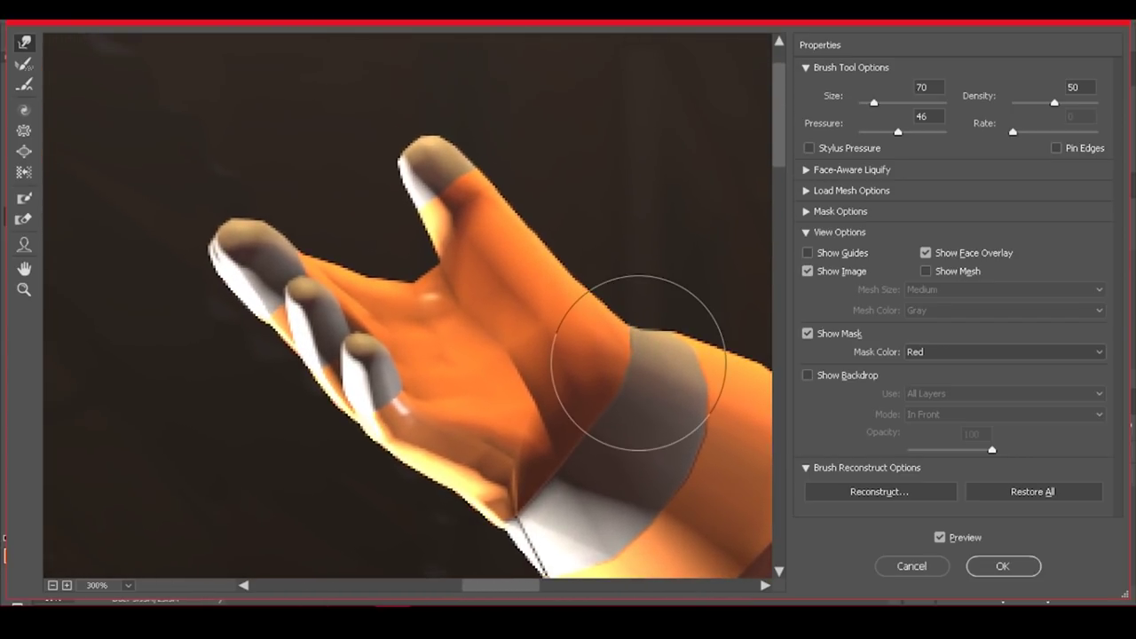
{"action": "key", "text": "bracketleft"}
{"action": "key", "text": "bracketleft"}
{"action": "key", "text": "bracketleft"}
{"action": "key", "text": "bracketleft"}
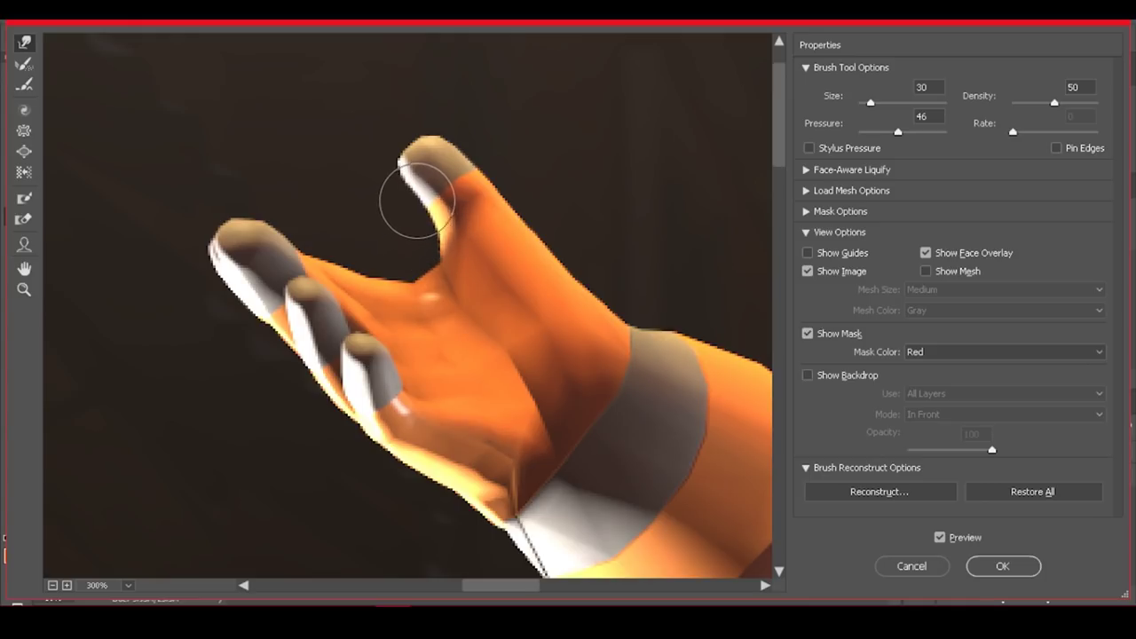
{"action": "mouse_move", "coordinate": [450, 111]}
{"action": "left_mouse_down"}
{"action": "mouse_move", "coordinate": [452, 156]}
{"action": "mouse_move", "coordinate": [515, 195]}
{"action": "mouse_move", "coordinate": [520, 245]}
{"action": "mouse_move", "coordinate": [572, 265]}
{"action": "left_mouse_up"}
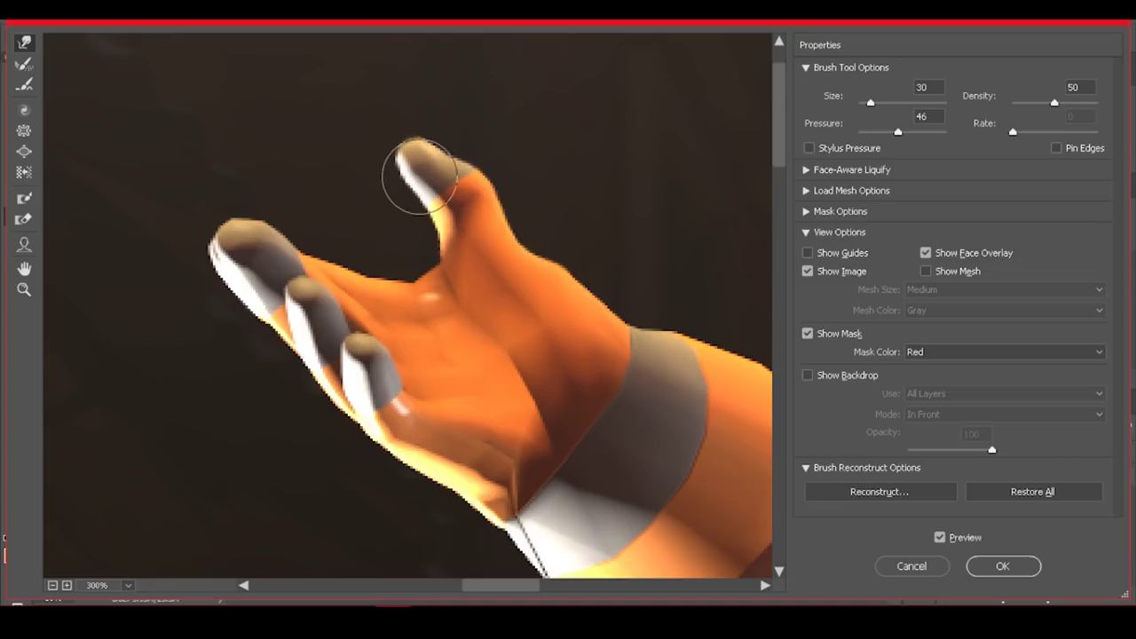
{"action": "left_click_drag", "start_coordinate": [414, 233], "coordinate": [435, 182]}
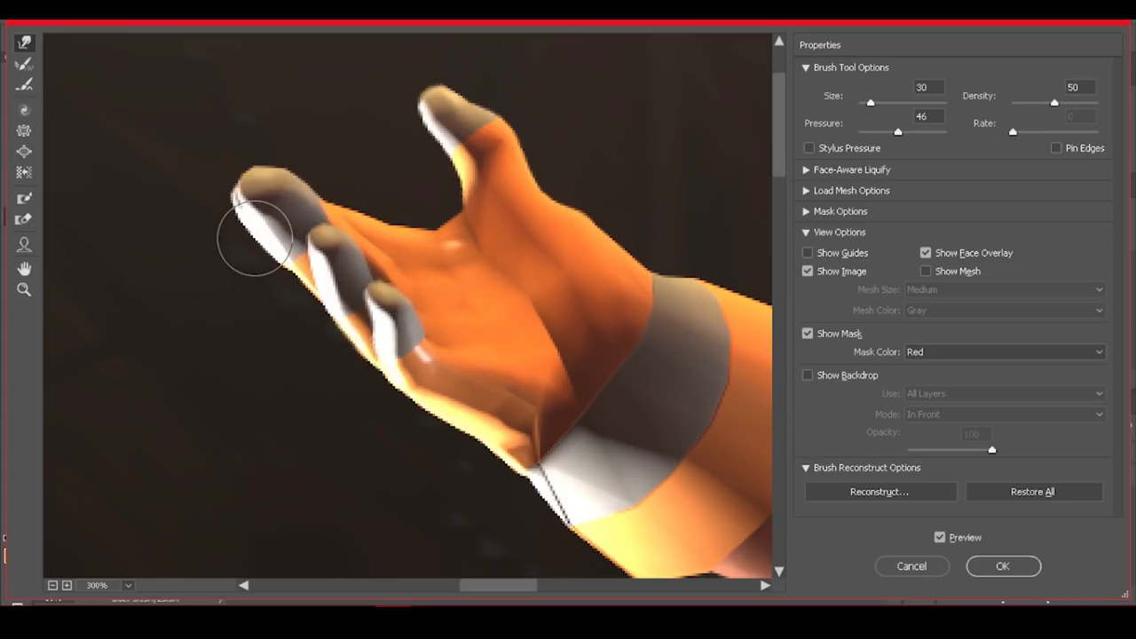
{"action": "key", "text": "bracketright"}
{"action": "key", "text": "bracketright"}
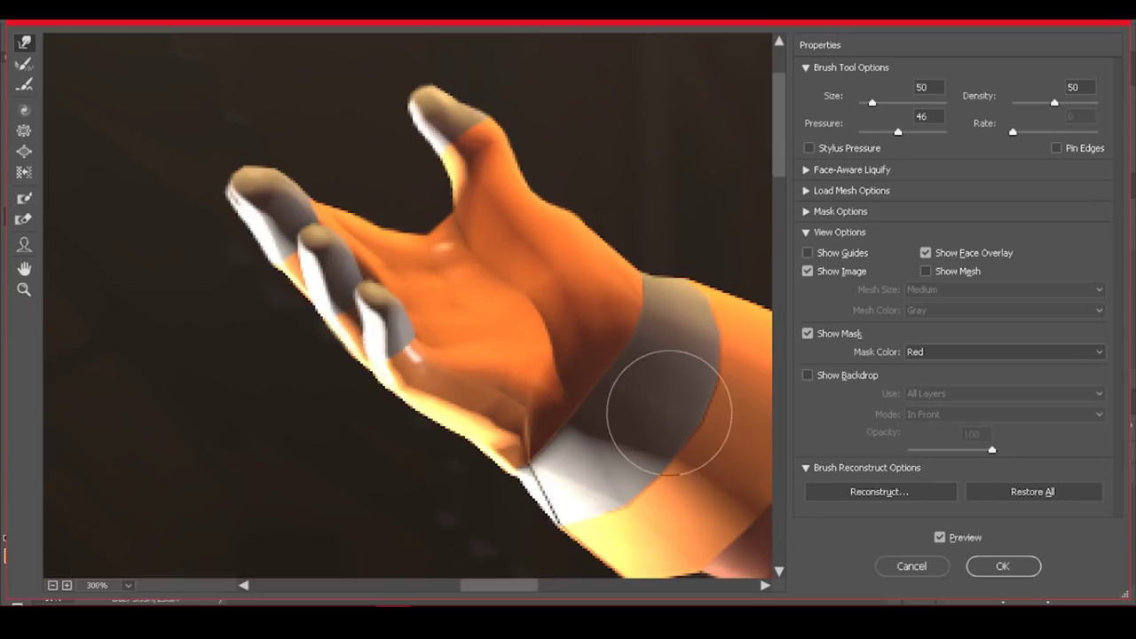
{"action": "key", "text": "bracketright"}
{"action": "key", "text": "bracketright"}
{"action": "key", "text": "bracketright"}
{"action": "key", "text": "ctrl+alt+0"}
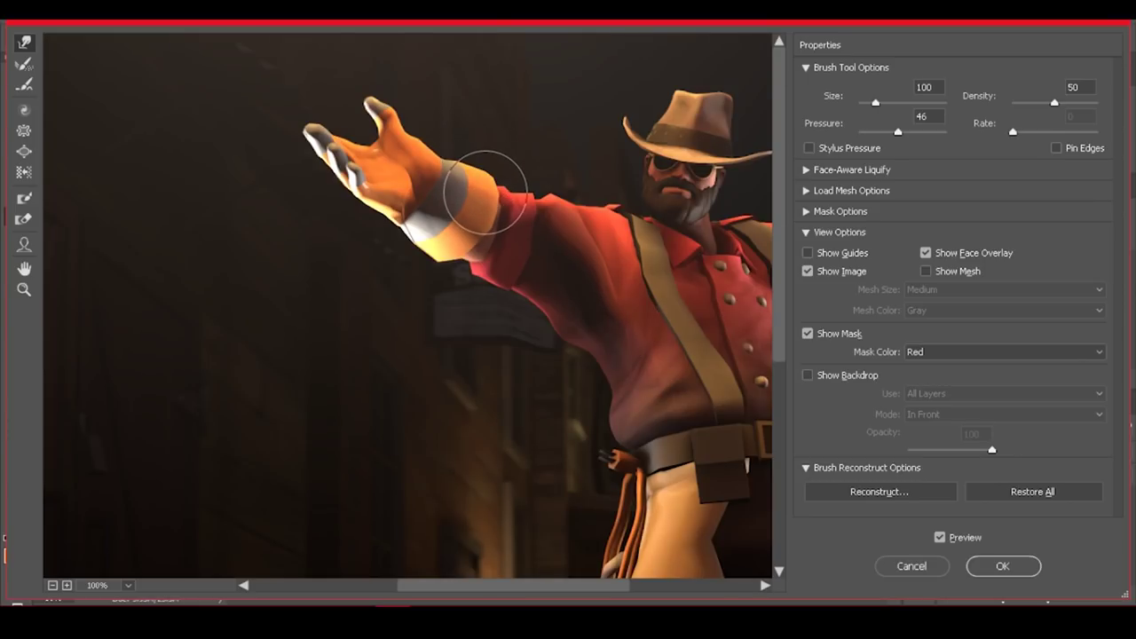
{"action": "key", "text": "bracketright"}
{"action": "key", "text": "bracketright"}
{"action": "key", "text": "bracketright"}
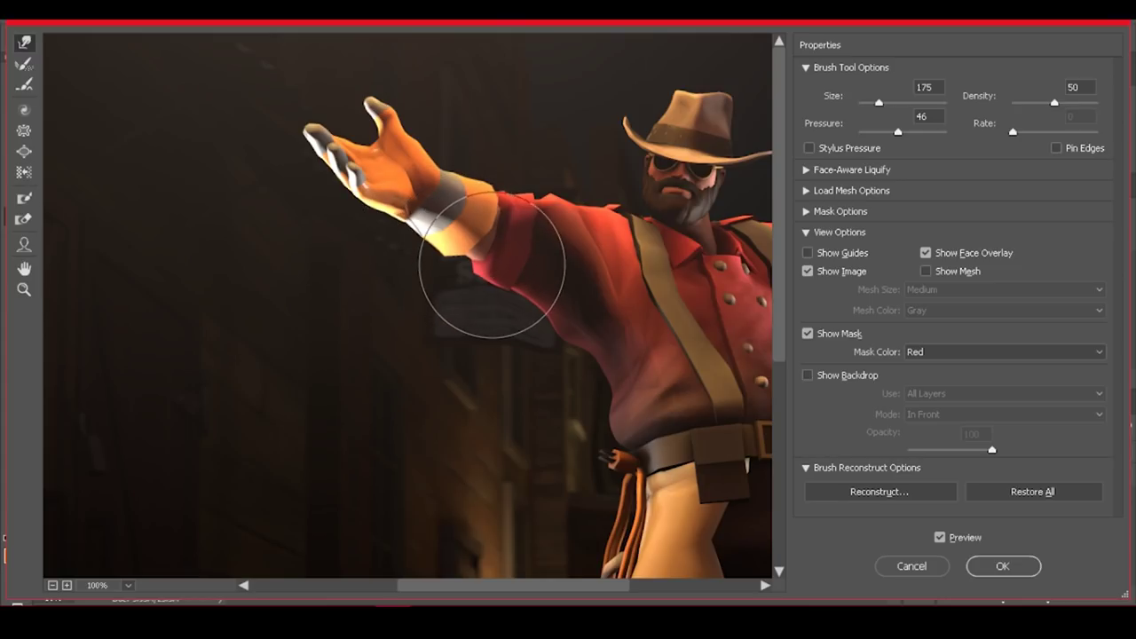
{"action": "key", "text": "bracketleft"}
{"action": "key", "text": "bracketleft"}
{"action": "key", "text": "bracketleft"}
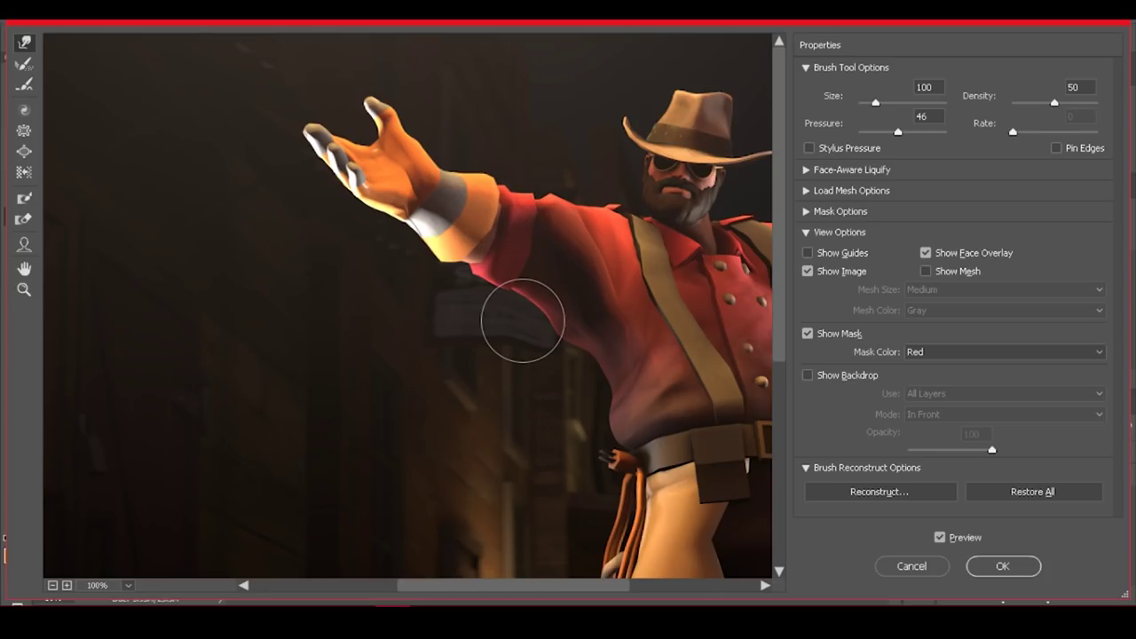
{"action": "key", "text": "bracketright"}
{"action": "key", "text": "bracketright"}
{"action": "key", "text": "bracketright"}
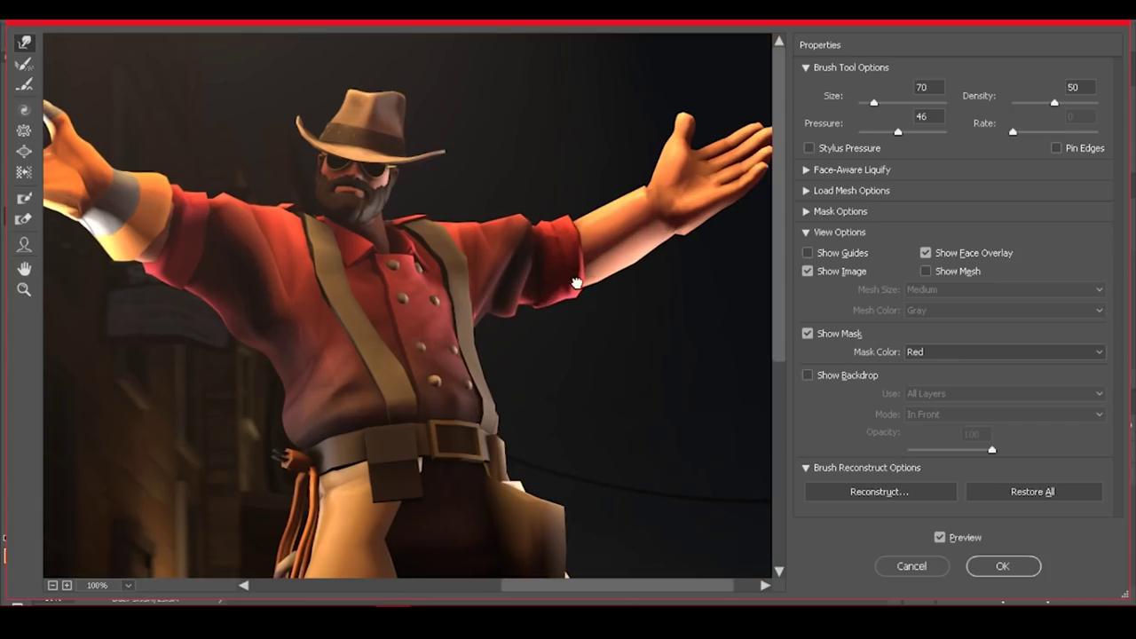
{"action": "left_click_drag", "start_coordinate": [570, 324], "coordinate": [637, 324]}
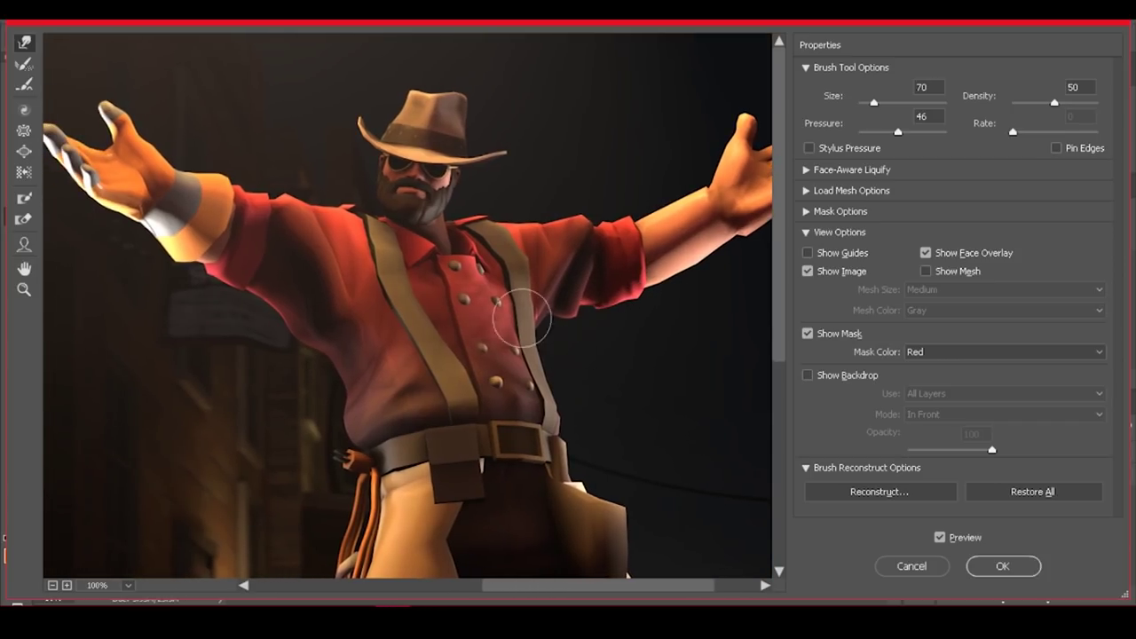
{"action": "key", "text": "bracketright"}
{"action": "key", "text": "bracketright"}
{"action": "key", "text": "bracketright"}
{"action": "key", "text": "bracketright"}
{"action": "key", "text": "bracketright"}
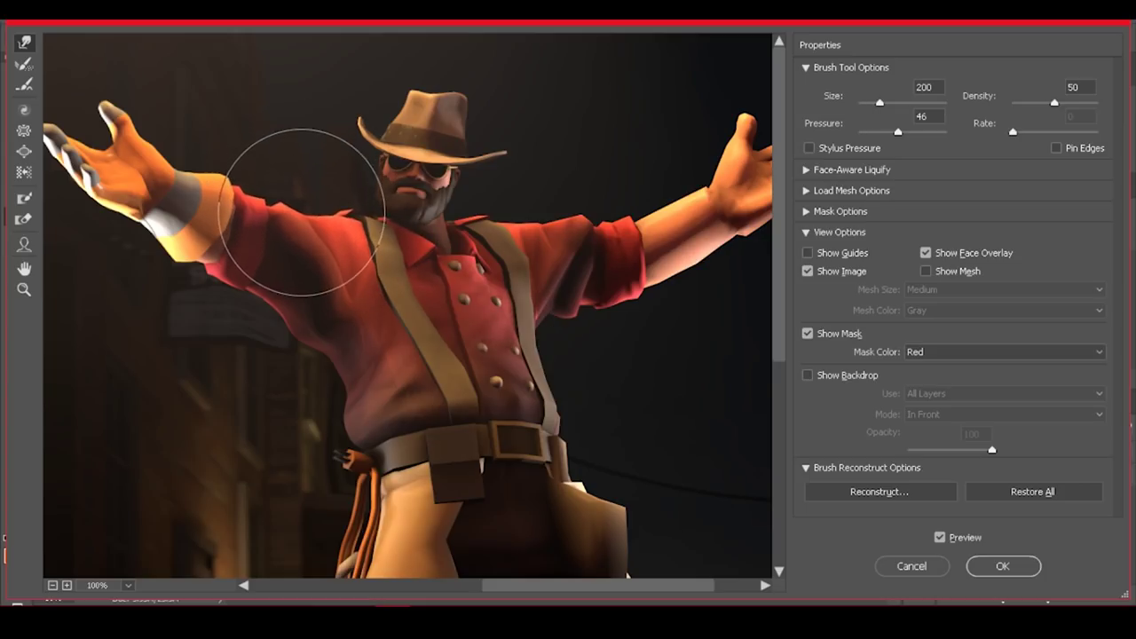
{"action": "key", "text": "ctrl+space"}
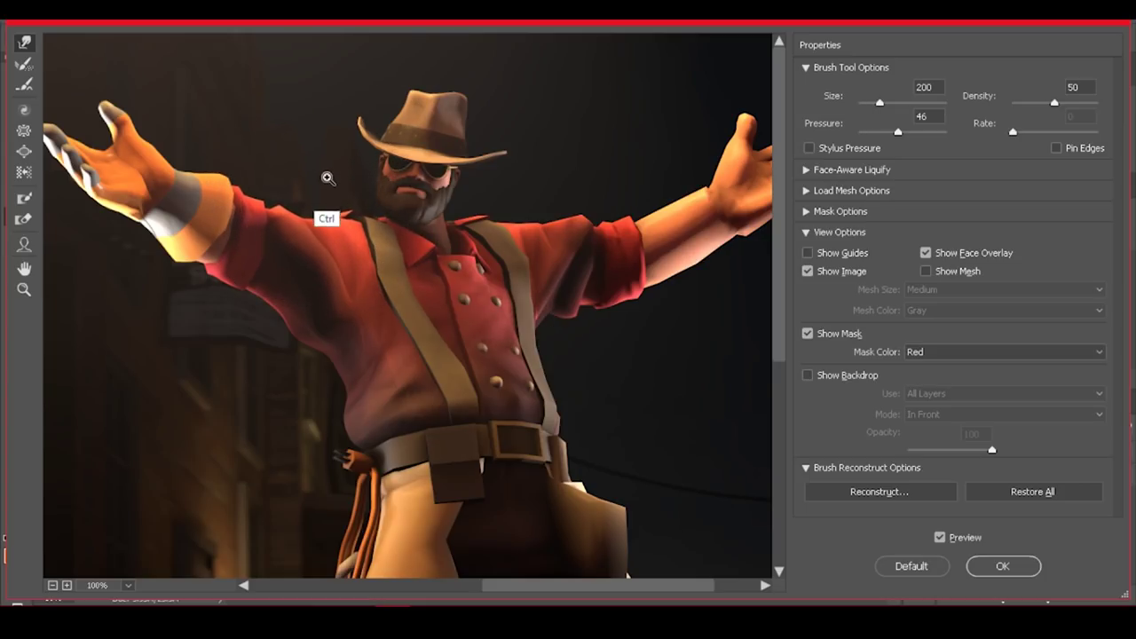
{"action": "scroll", "coordinate": [328, 208], "scroll_direction": "right", "scroll_amount": 3}
Push the forearm's underside near the wrist with a size-150 warp brush
{"action": "key", "text": "bracketleft"}
{"action": "key", "text": "bracketleft"}
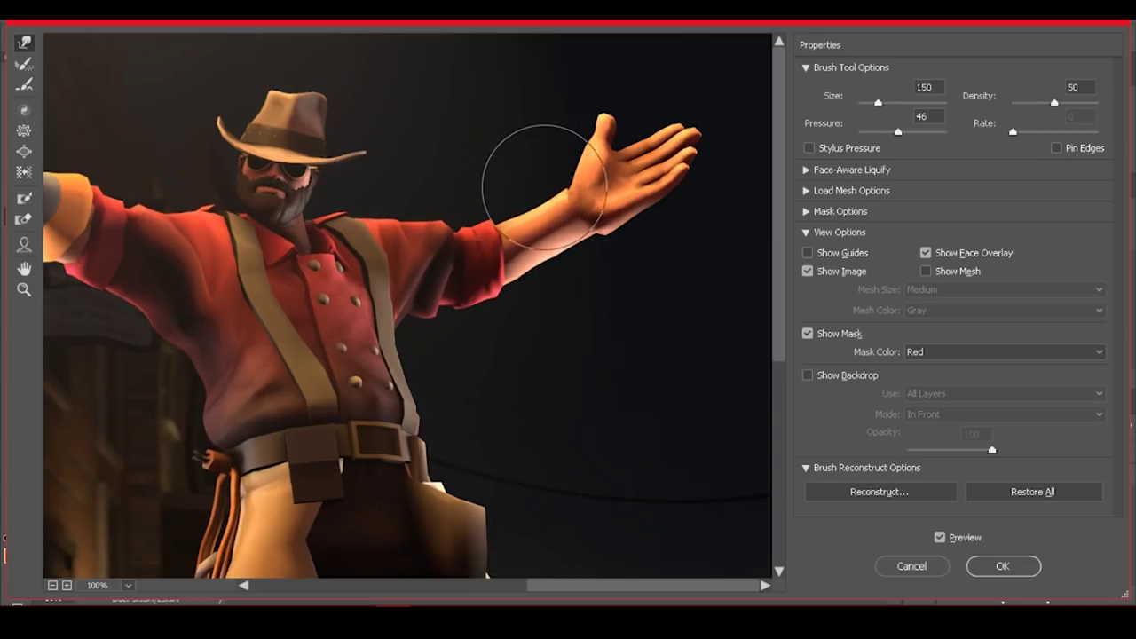
{"action": "left_click_drag", "start_coordinate": [544, 186], "coordinate": [577, 275]}
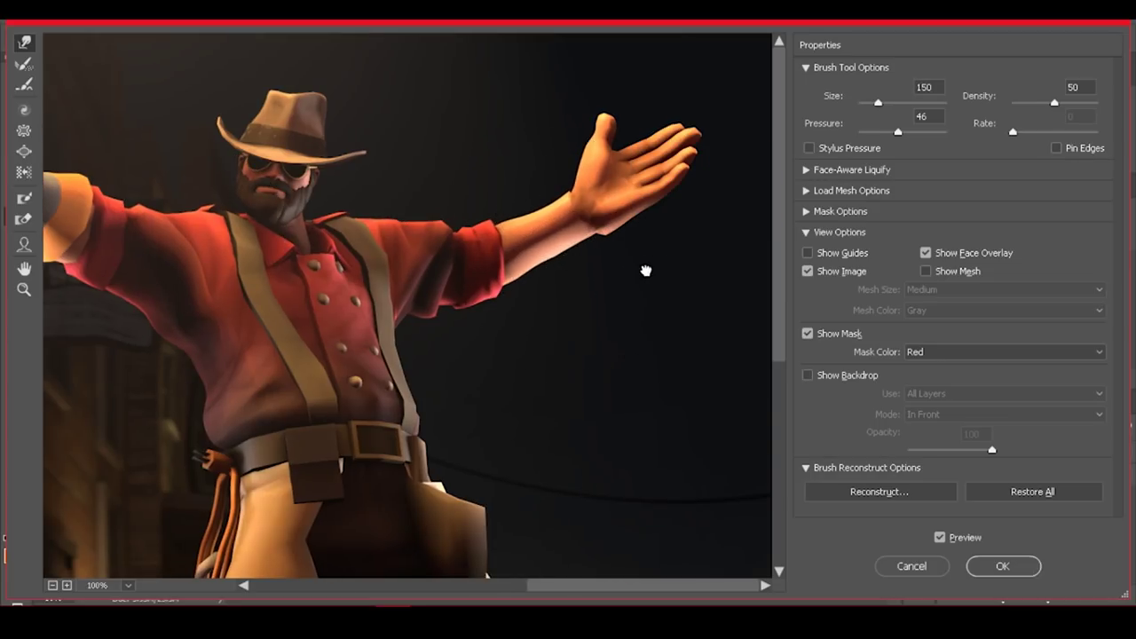
{"action": "mouse_move", "coordinate": [646, 268]}
{"action": "left_mouse_down"}
{"action": "mouse_move", "coordinate": [728, 367]}
{"action": "mouse_move", "coordinate": [802, 366]}
{"action": "mouse_move", "coordinate": [680, 431]}
{"action": "mouse_move", "coordinate": [687, 415]}
{"action": "left_mouse_up"}
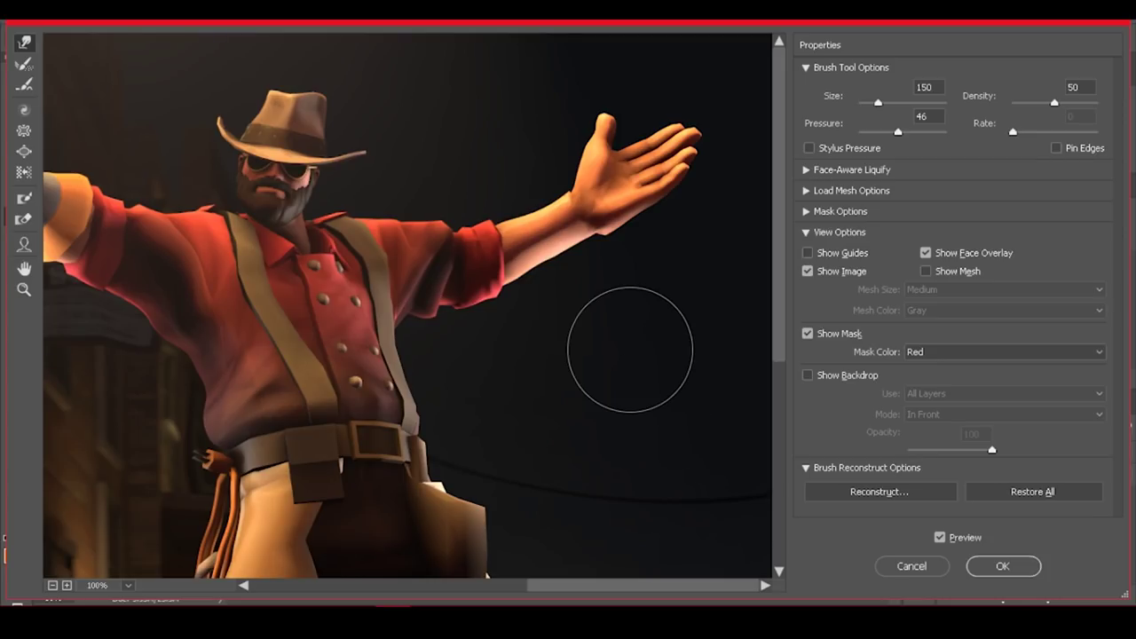
At 200% zoom with a size-50 brush, smooth the crease and notch under the wrist
{"action": "key", "text": "ctrl+plus"}
{"action": "left_click_drag", "start_coordinate": [628, 350], "coordinate": [487, 441]}
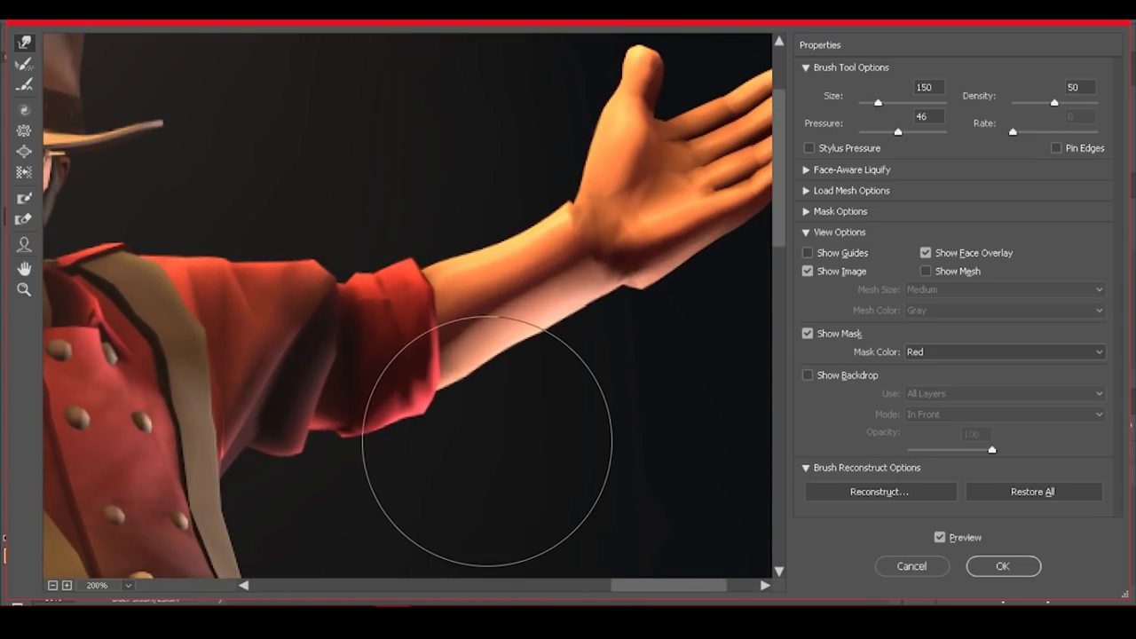
{"action": "key", "text": "bracketleft"}
{"action": "key", "text": "bracketleft"}
{"action": "key", "text": "bracketleft"}
{"action": "key", "text": "bracketleft"}
{"action": "key", "text": "bracketleft"}
{"action": "key", "text": "bracketleft"}
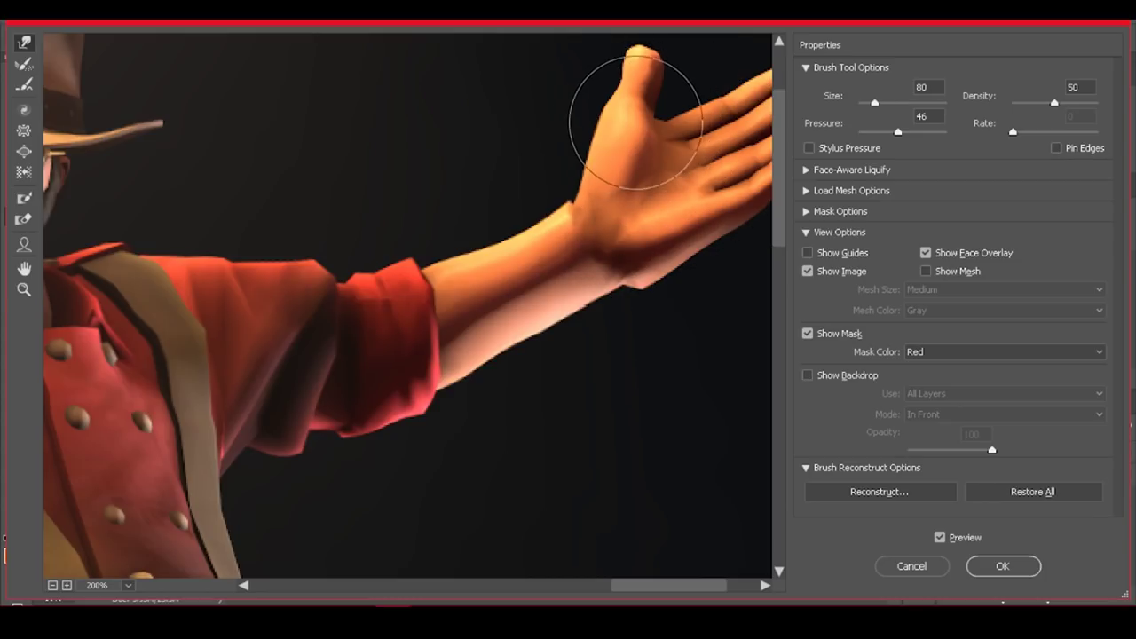
{"action": "key", "text": "bracketleft"}
{"action": "mouse_move", "coordinate": [630, 86]}
{"action": "left_mouse_down"}
{"action": "mouse_move", "coordinate": [583, 139]}
{"action": "mouse_move", "coordinate": [581, 160]}
{"action": "left_mouse_up"}
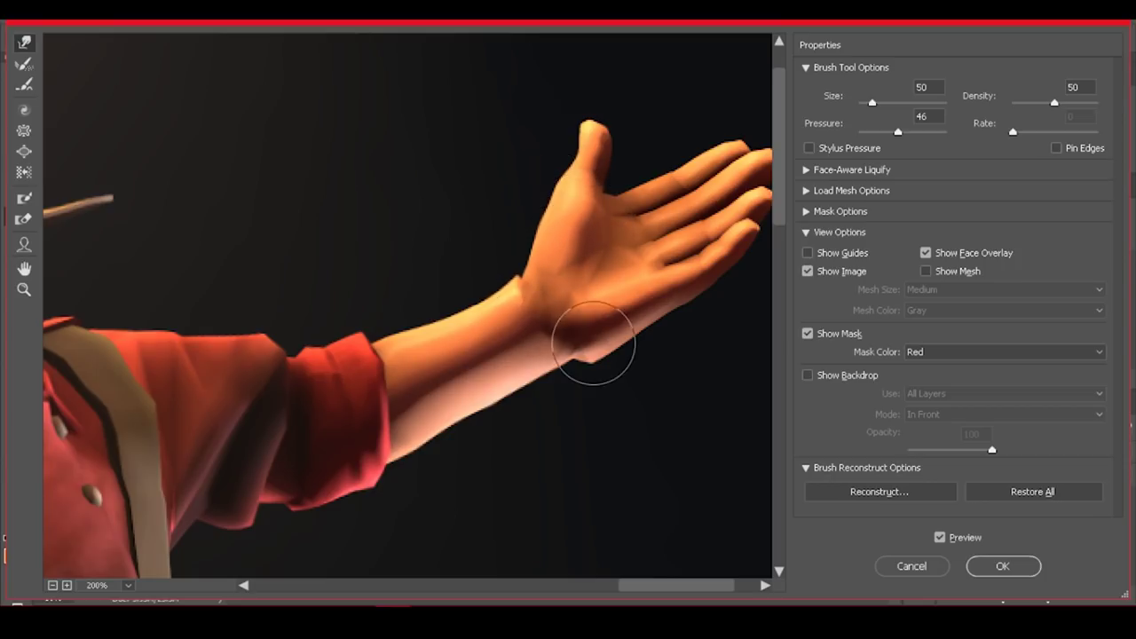
{"action": "left_click_drag", "start_coordinate": [593, 343], "coordinate": [606, 314]}
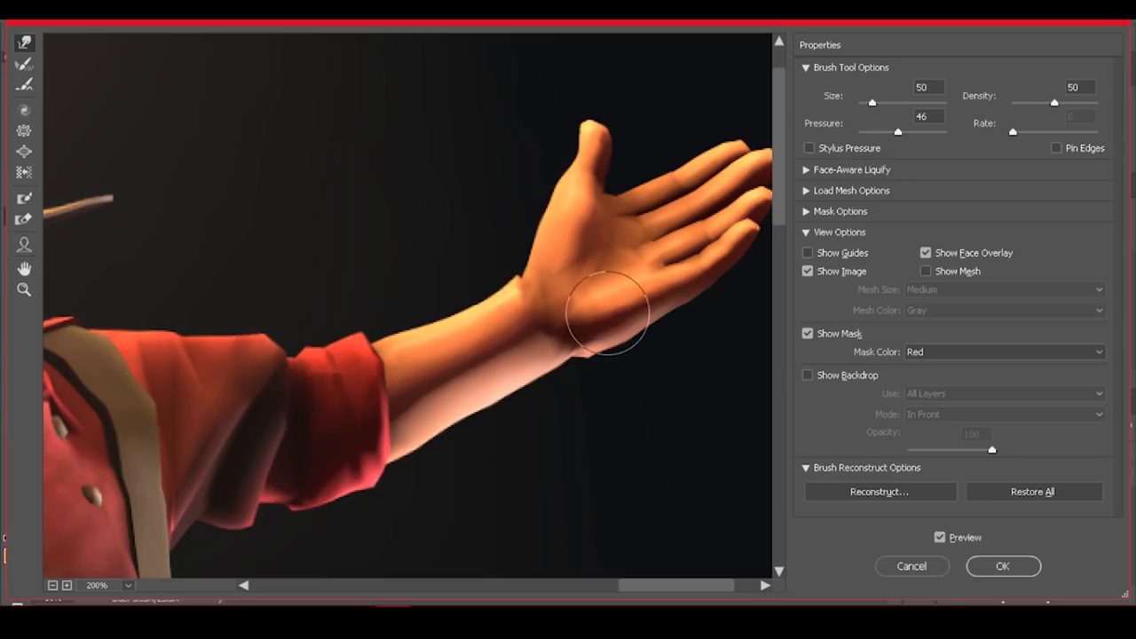
{"action": "left_click_drag", "start_coordinate": [722, 279], "coordinate": [677, 304]}
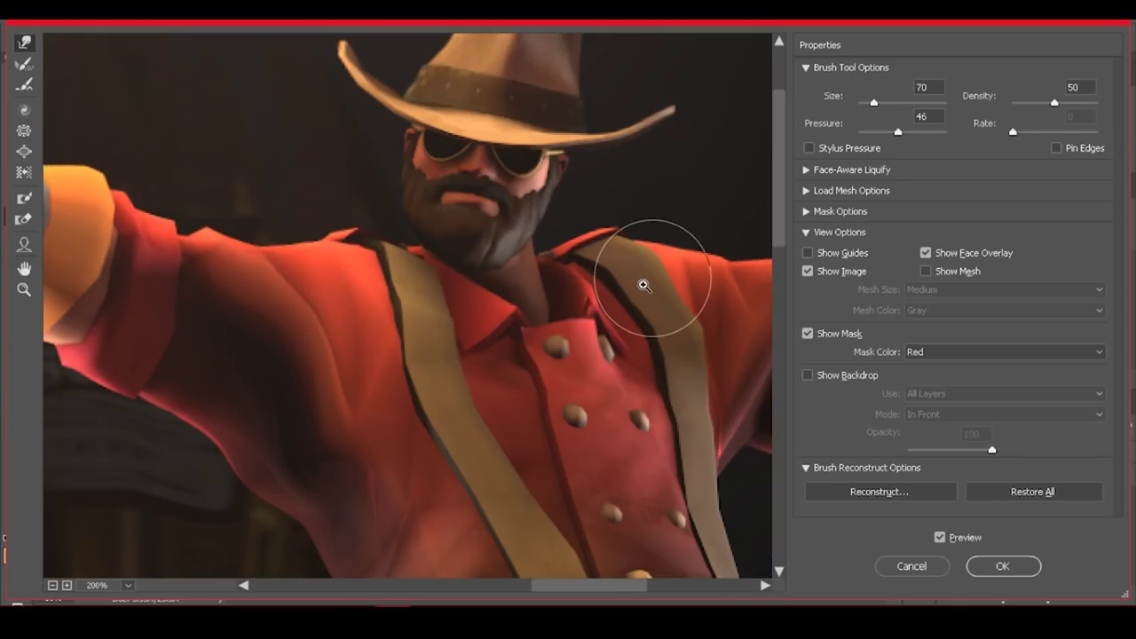
{"action": "scroll", "coordinate": [642, 284], "scroll_direction": "up", "scroll_amount": 2}
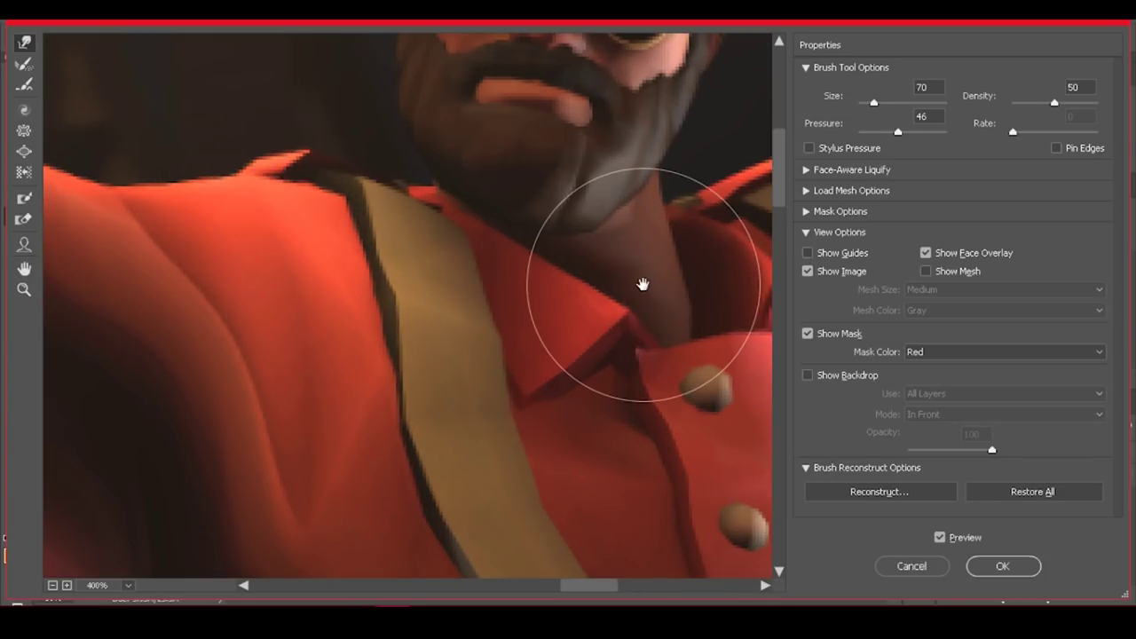
{"action": "mouse_move", "coordinate": [643, 284]}
{"action": "left_mouse_down"}
{"action": "mouse_move", "coordinate": [609, 274]}
{"action": "mouse_move", "coordinate": [602, 294]}
{"action": "left_mouse_up"}
{"action": "key", "text": "bracketleft"}
{"action": "key", "text": "bracketleft"}
{"action": "key", "text": "bracketleft"}
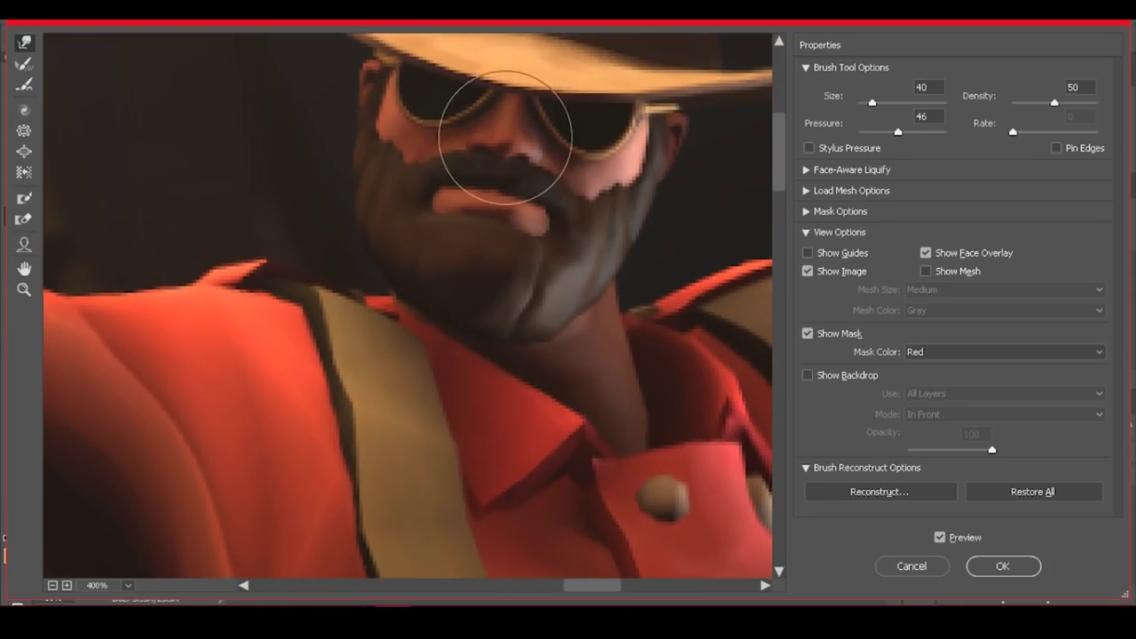
{"action": "key", "text": "bracketleft"}
{"action": "key", "text": "bracketleft"}
{"action": "key", "text": "bracketleft"}
{"action": "key", "text": "bracketleft"}
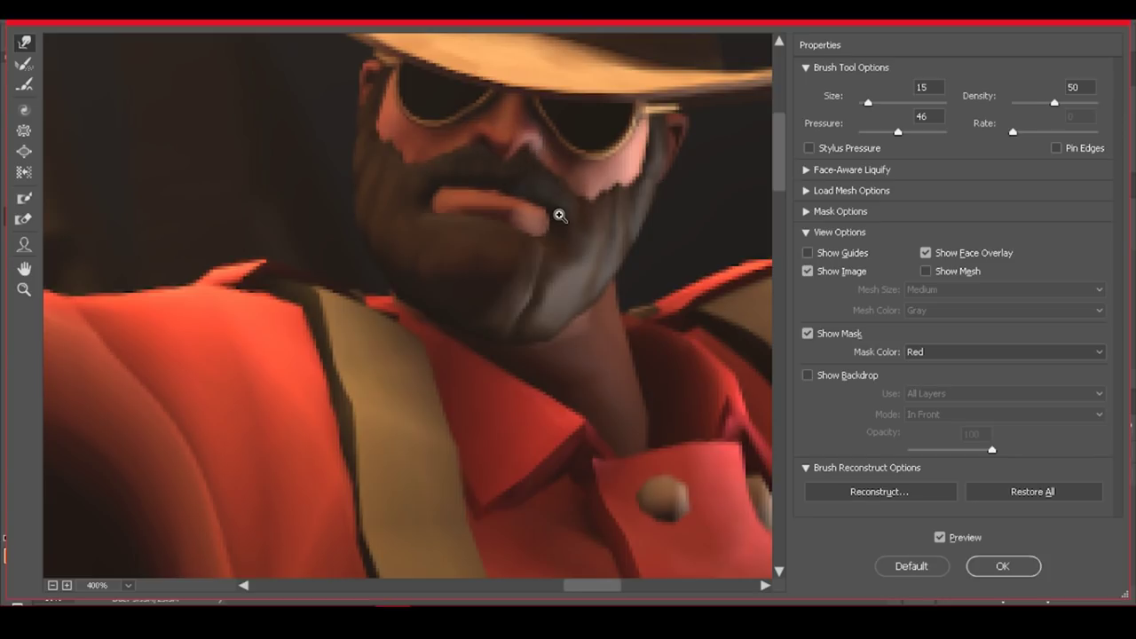
{"action": "scroll", "coordinate": [559, 215], "scroll_direction": "down", "scroll_amount": 3}
{"action": "scroll", "coordinate": [559, 214], "scroll_direction": "down", "scroll_amount": 2}
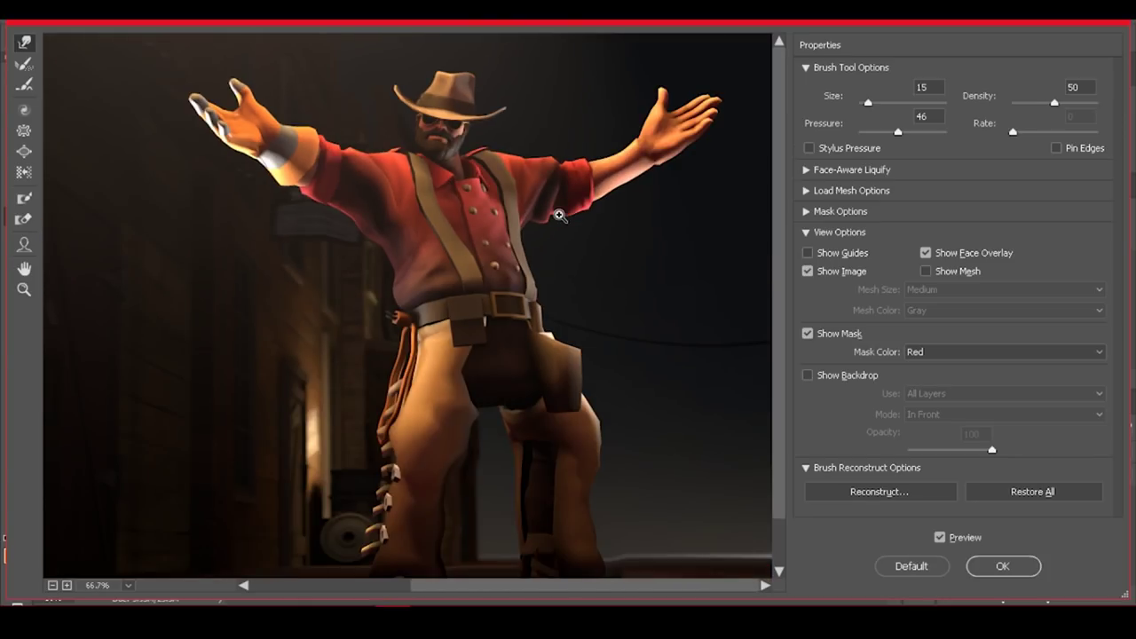
Smear the cowboy's lower lip slightly leftward using a size-35 warp brush
{"action": "scroll", "coordinate": [558, 215], "scroll_direction": "up", "scroll_amount": 3}
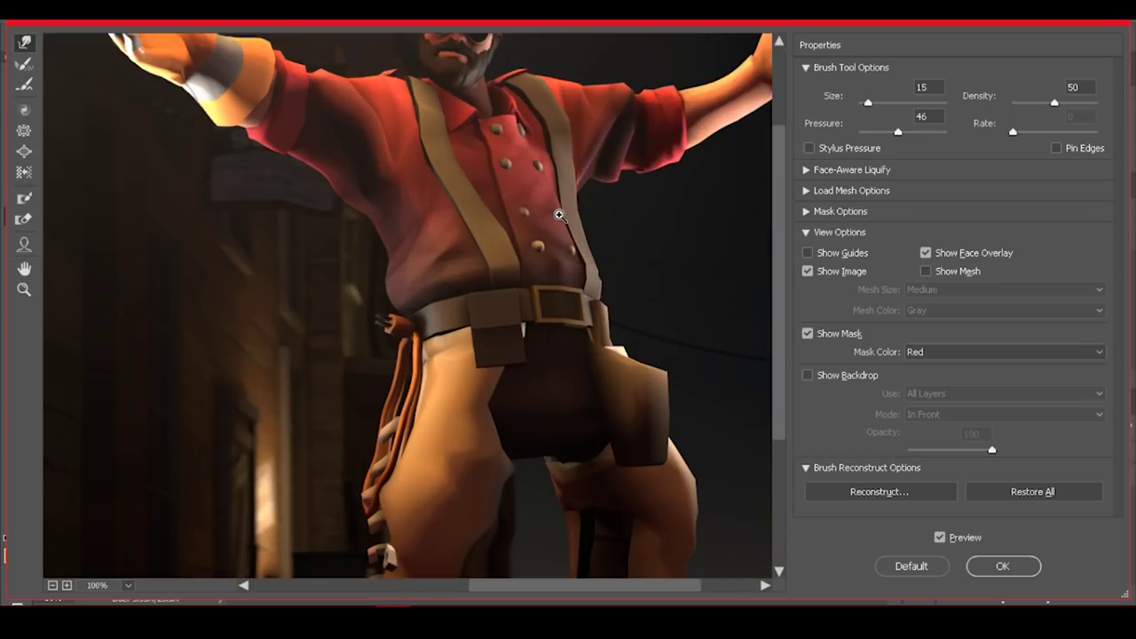
{"action": "scroll", "coordinate": [559, 215], "scroll_direction": "up", "scroll_amount": 1}
{"action": "mouse_move", "coordinate": [616, 147]}
{"action": "left_mouse_down"}
{"action": "mouse_move", "coordinate": [596, 215]}
{"action": "mouse_move", "coordinate": [612, 294]}
{"action": "left_mouse_up"}
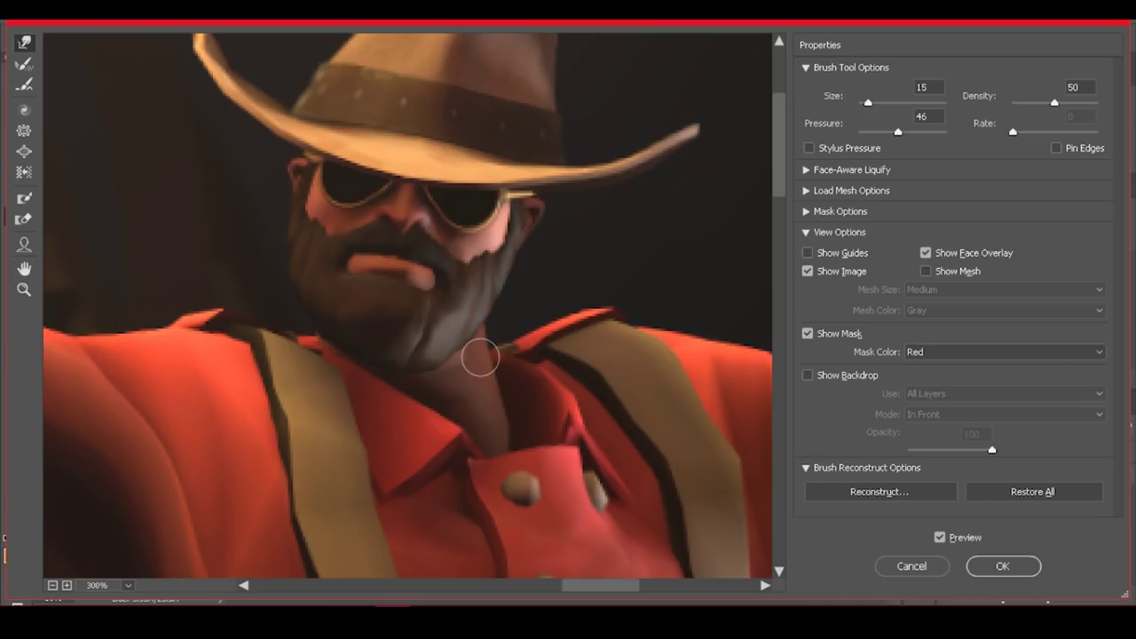
{"action": "key", "text": "bracketright"}
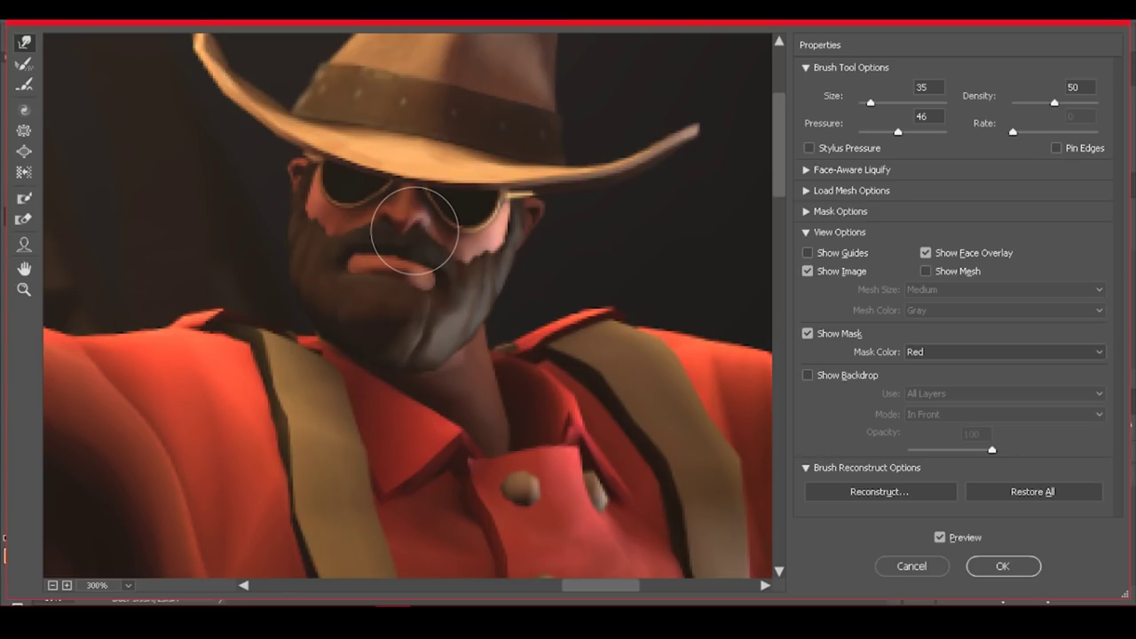
{"action": "left_click_drag", "start_coordinate": [363, 254], "coordinate": [355, 272]}
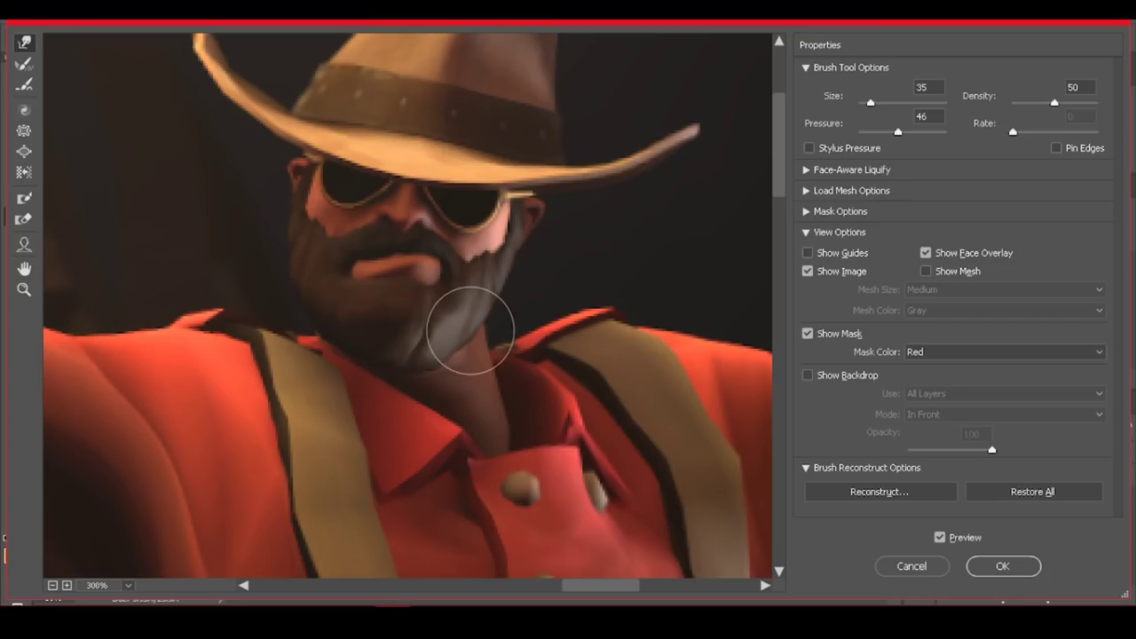
{"action": "key", "text": "bracketleft"}
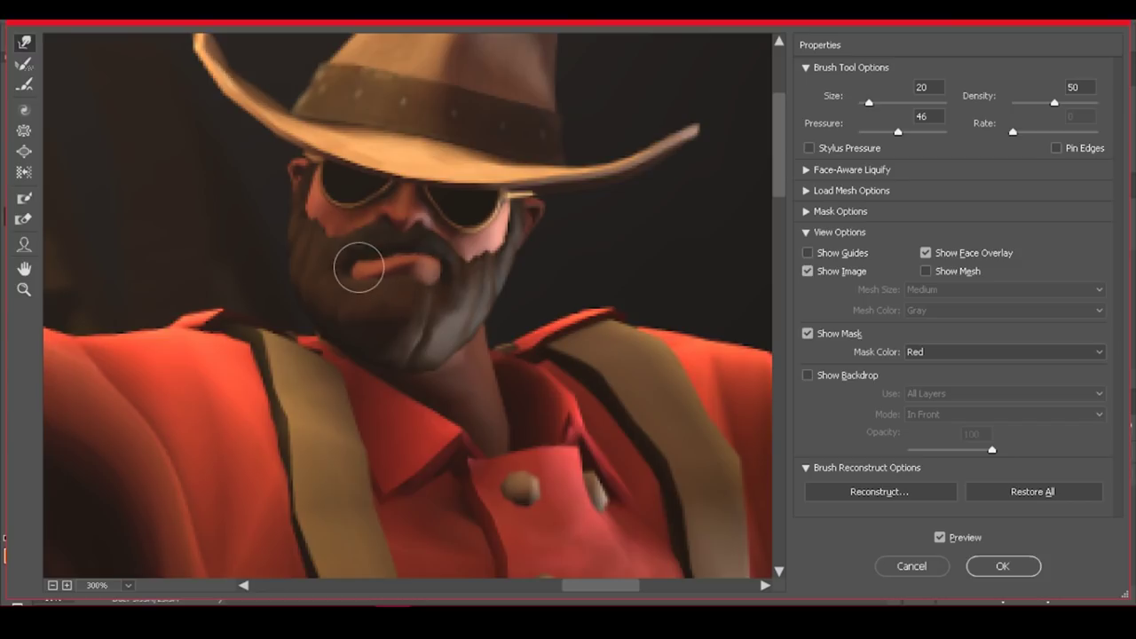
{"action": "mouse_move", "coordinate": [558, 273]}
{"action": "left_mouse_down"}
{"action": "mouse_move", "coordinate": [566, 308]}
{"action": "mouse_move", "coordinate": [585, 271]}
{"action": "mouse_move", "coordinate": [580, 290]}
{"action": "left_mouse_up"}
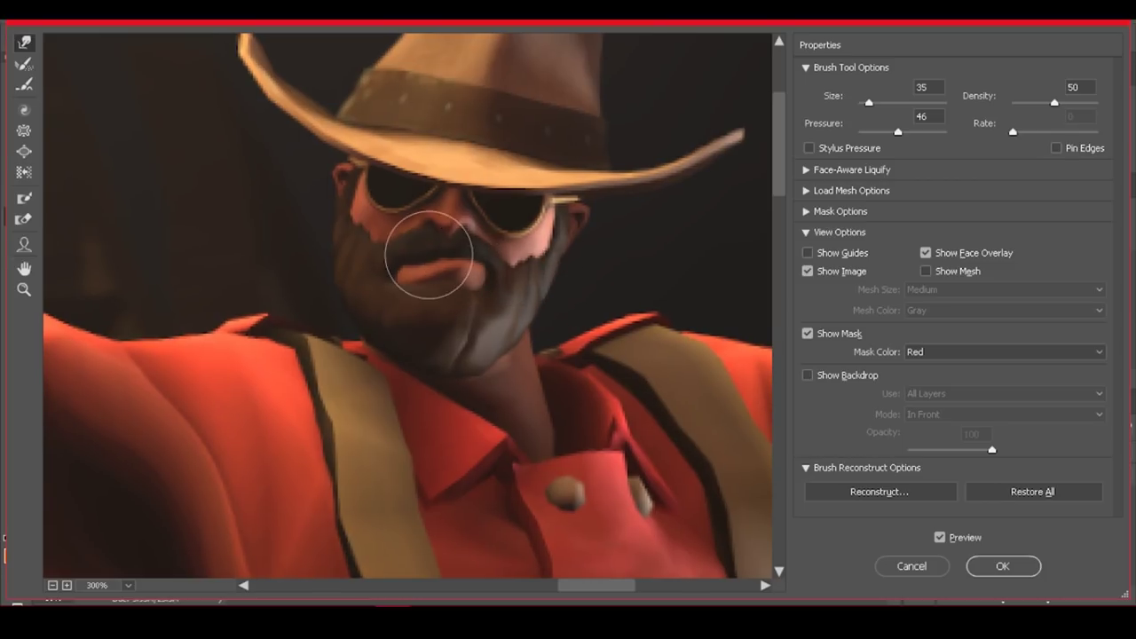
{"action": "key", "text": "bracketright"}
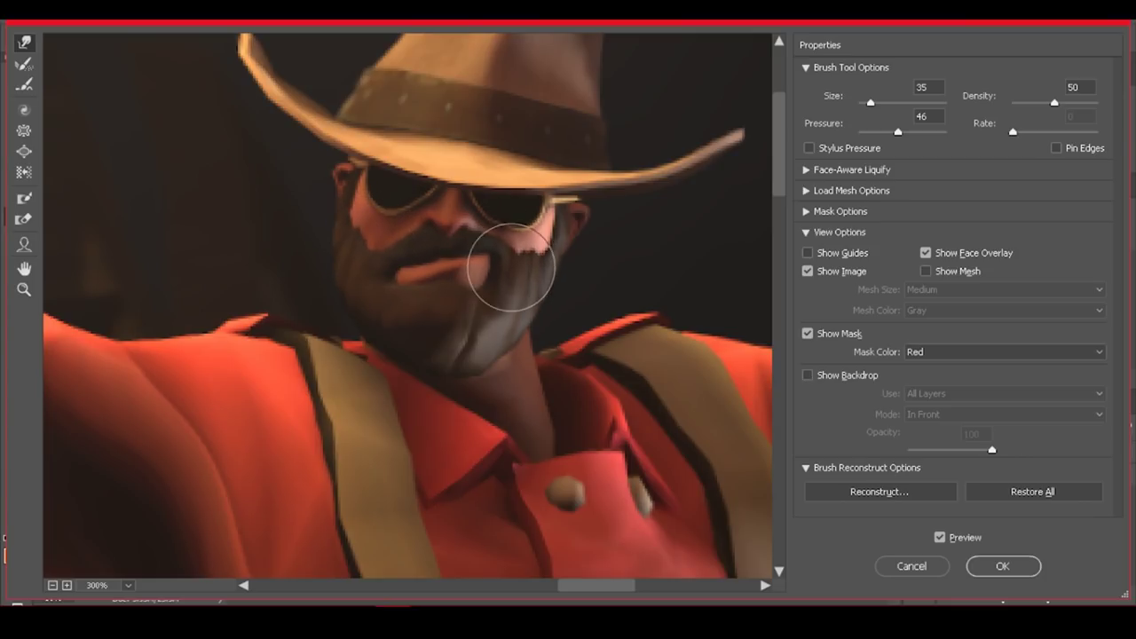
Pull the sleeve's lower fold down into a point
{"action": "scroll", "coordinate": [524, 316], "scroll_direction": "down", "scroll_amount": 4}
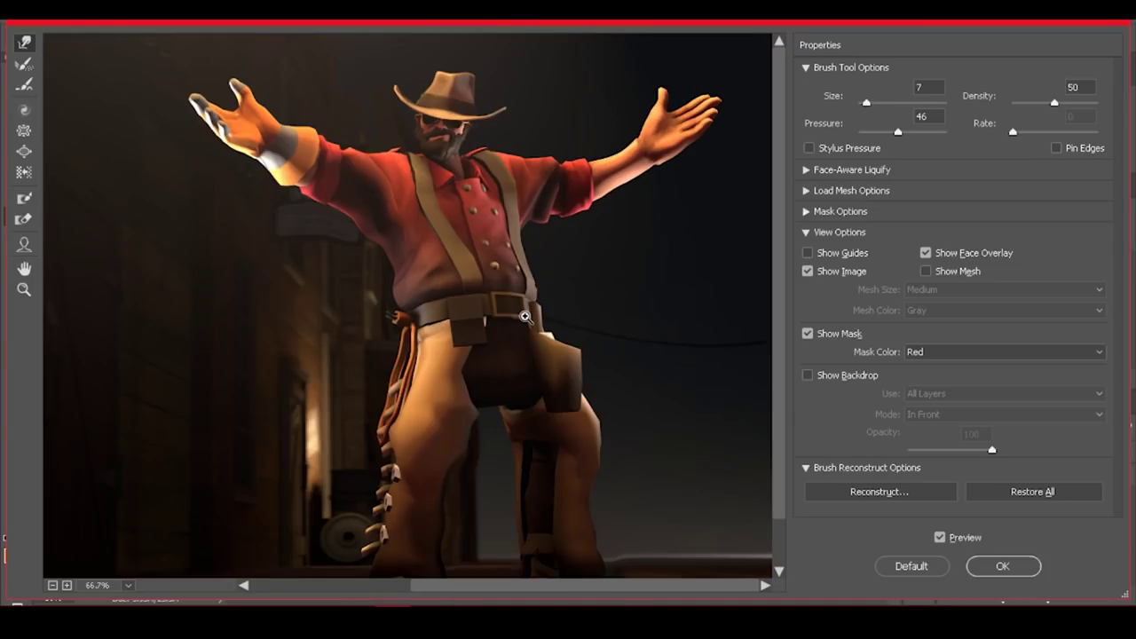
{"action": "scroll", "coordinate": [524, 316], "scroll_direction": "up", "scroll_amount": 3}
{"action": "scroll", "coordinate": [525, 316], "scroll_direction": "up", "scroll_amount": 2}
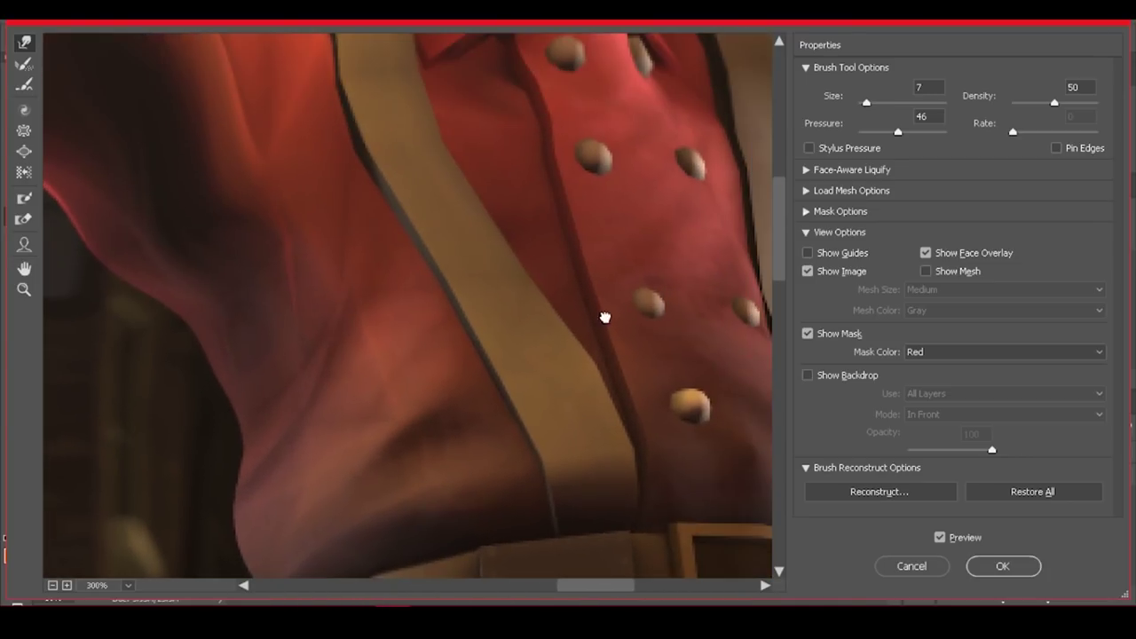
{"action": "left_click_drag", "start_coordinate": [606, 317], "coordinate": [625, 523]}
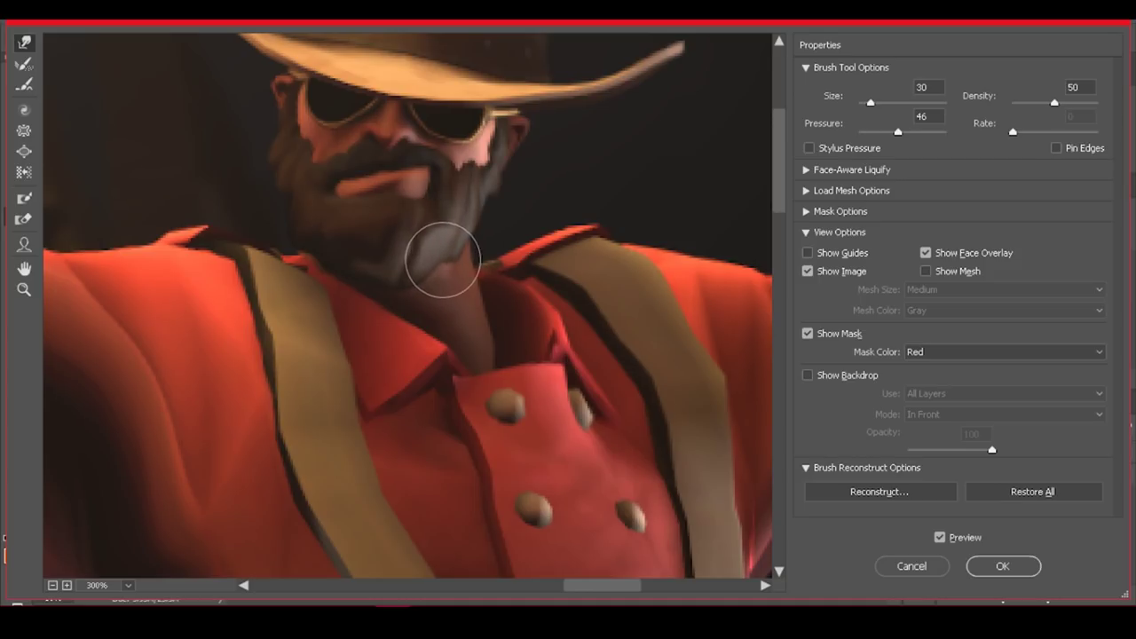
{"action": "left_click_drag", "start_coordinate": [369, 426], "coordinate": [555, 299]}
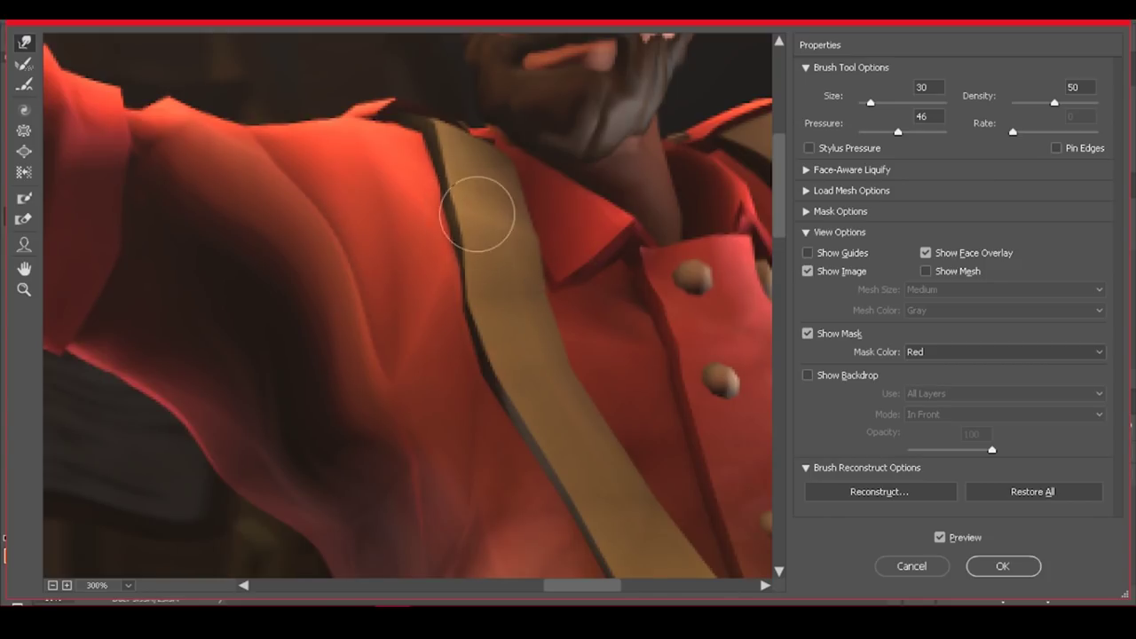
{"action": "left_click_drag", "start_coordinate": [579, 356], "coordinate": [552, 297]}
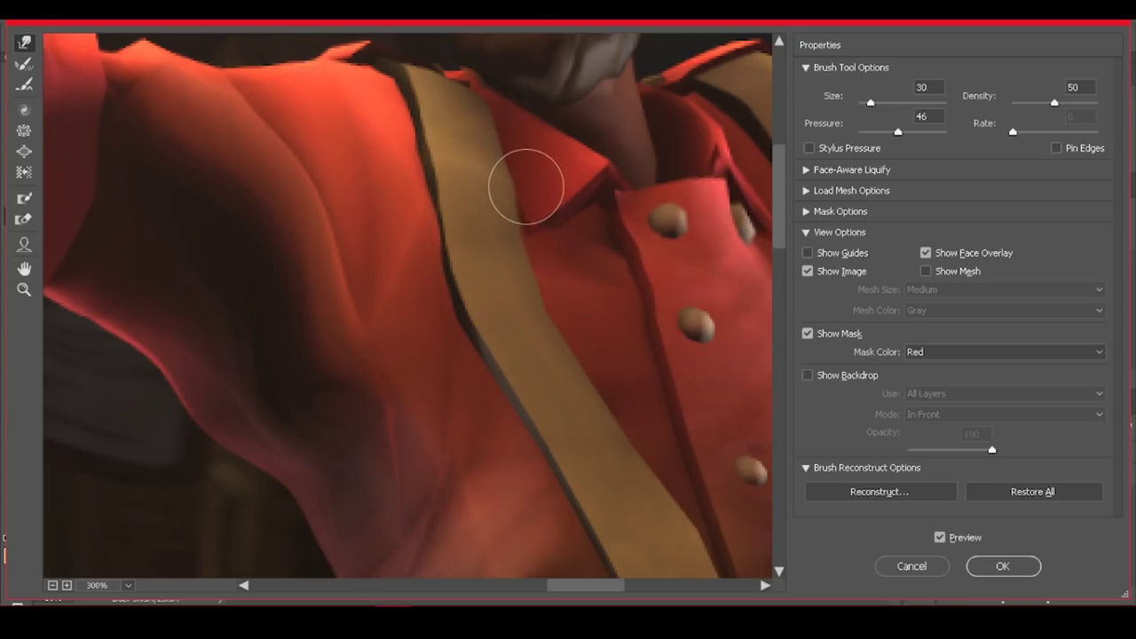
{"action": "mouse_move", "coordinate": [564, 283]}
{"action": "left_mouse_down"}
{"action": "mouse_move", "coordinate": [523, 205]}
{"action": "mouse_move", "coordinate": [504, 246]}
{"action": "mouse_move", "coordinate": [527, 218]}
{"action": "mouse_move", "coordinate": [590, 293]}
{"action": "mouse_move", "coordinate": [579, 268]}
{"action": "left_mouse_up"}
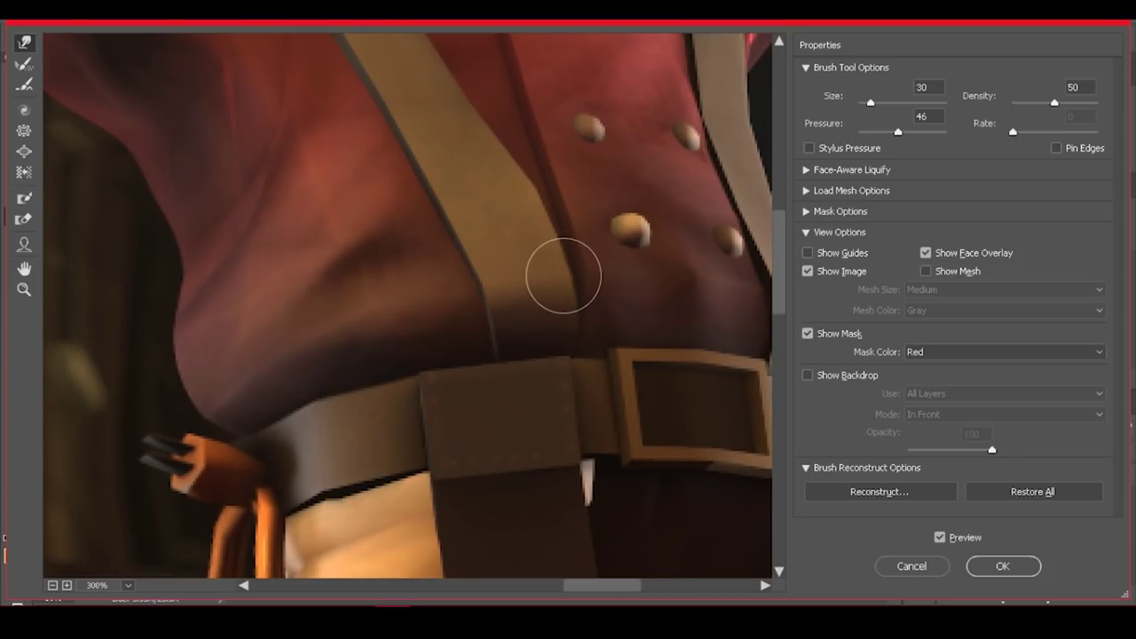
{"action": "mouse_move", "coordinate": [664, 195]}
{"action": "left_mouse_down"}
{"action": "mouse_move", "coordinate": [645, 186]}
{"action": "mouse_move", "coordinate": [604, 431]}
{"action": "left_mouse_up"}
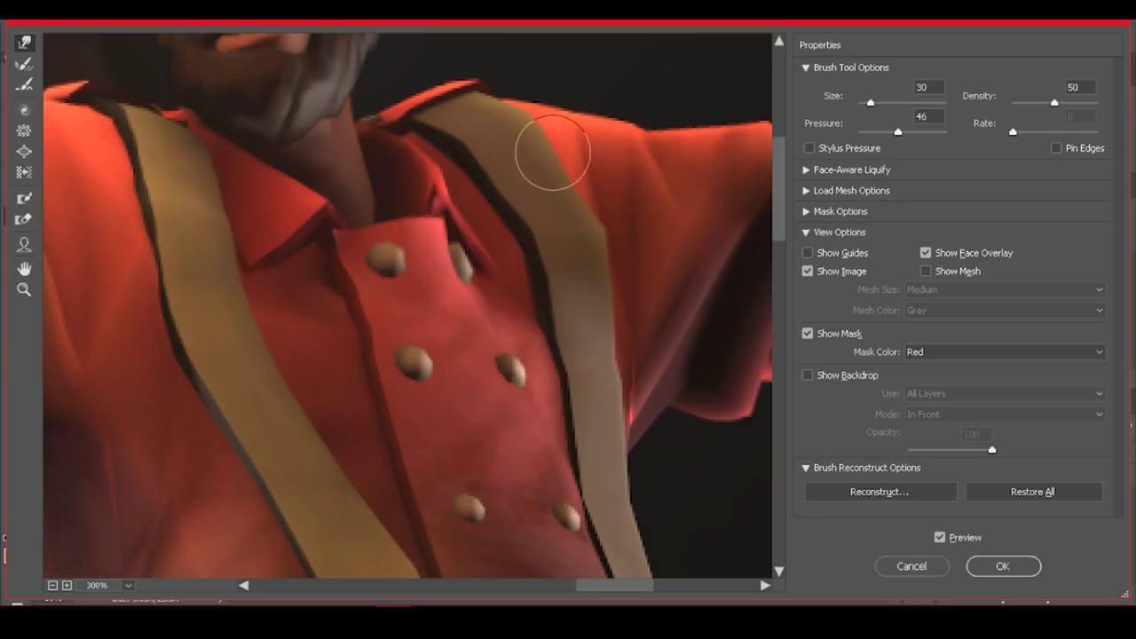
{"action": "mouse_move", "coordinate": [689, 318]}
{"action": "left_mouse_down"}
{"action": "mouse_move", "coordinate": [510, 246]}
{"action": "mouse_move", "coordinate": [438, 235]}
{"action": "left_mouse_up"}
{"action": "left_click_drag", "start_coordinate": [495, 289], "coordinate": [502, 341]}
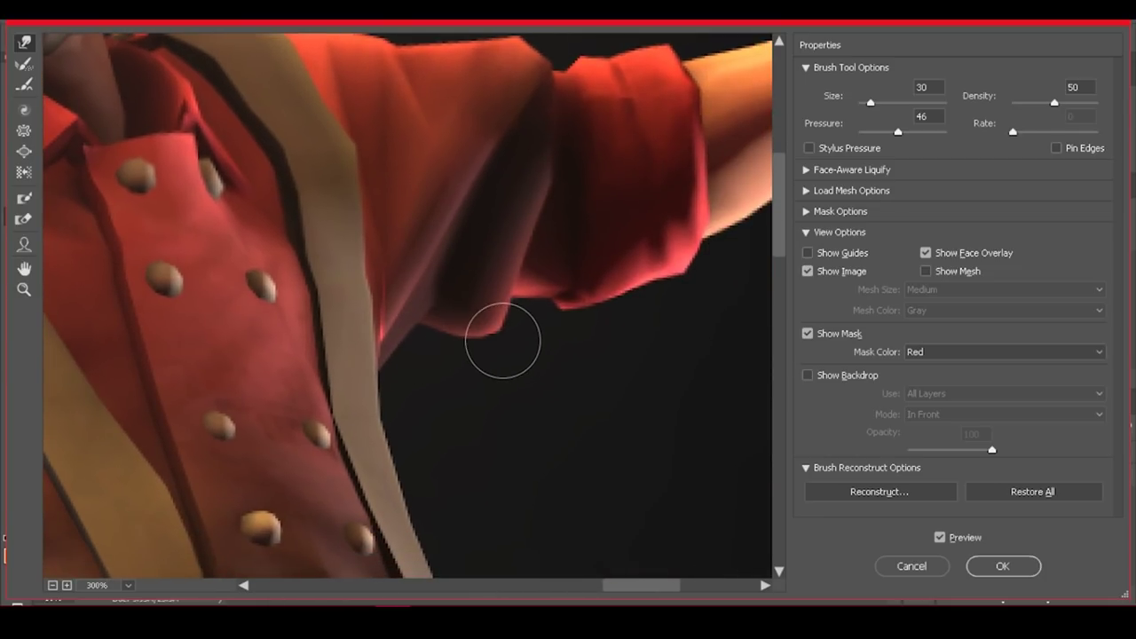
Smear the sleeve fold's shading along its crease and push the cuff's top edge into a dip
{"action": "left_click_drag", "start_coordinate": [565, 132], "coordinate": [545, 189]}
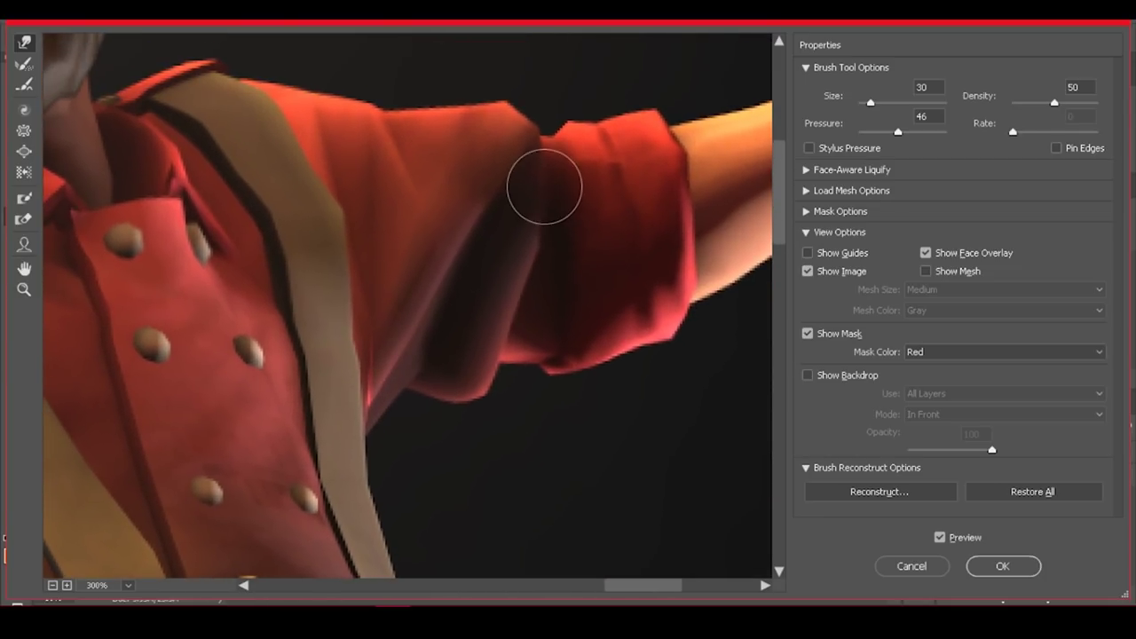
{"action": "mouse_move", "coordinate": [471, 244]}
{"action": "left_mouse_down"}
{"action": "mouse_move", "coordinate": [436, 271]}
{"action": "mouse_move", "coordinate": [443, 296]}
{"action": "mouse_move", "coordinate": [423, 325]}
{"action": "mouse_move", "coordinate": [373, 371]}
{"action": "mouse_move", "coordinate": [380, 391]}
{"action": "left_mouse_up"}
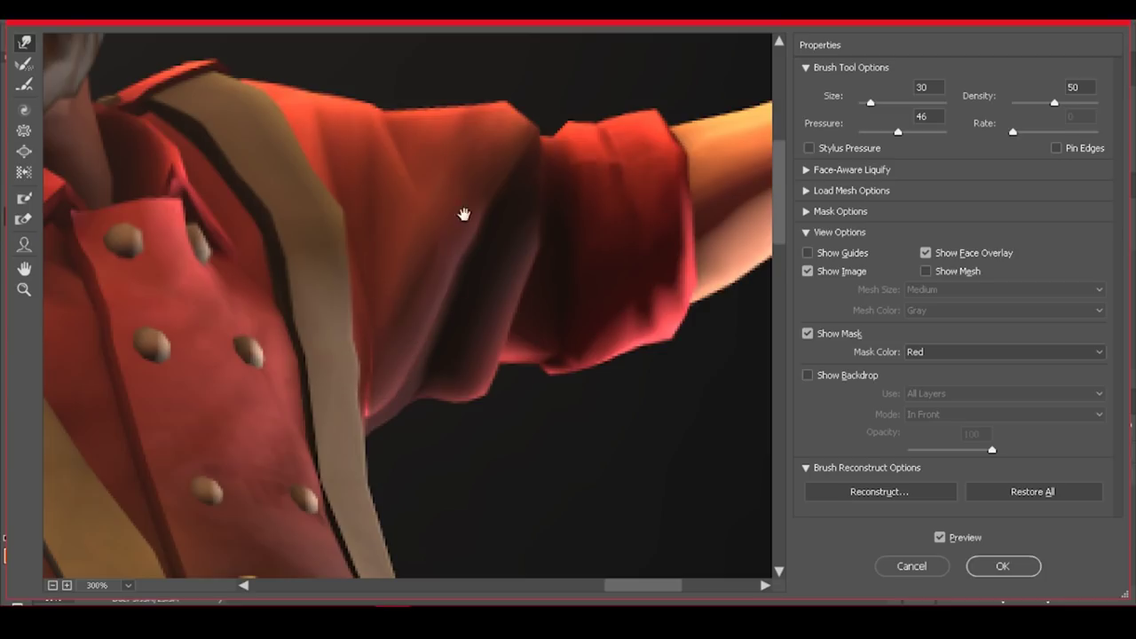
{"action": "mouse_move", "coordinate": [620, 382]}
{"action": "left_mouse_down"}
{"action": "mouse_move", "coordinate": [644, 337]}
{"action": "mouse_move", "coordinate": [618, 337]}
{"action": "mouse_move", "coordinate": [641, 343]}
{"action": "left_mouse_up"}
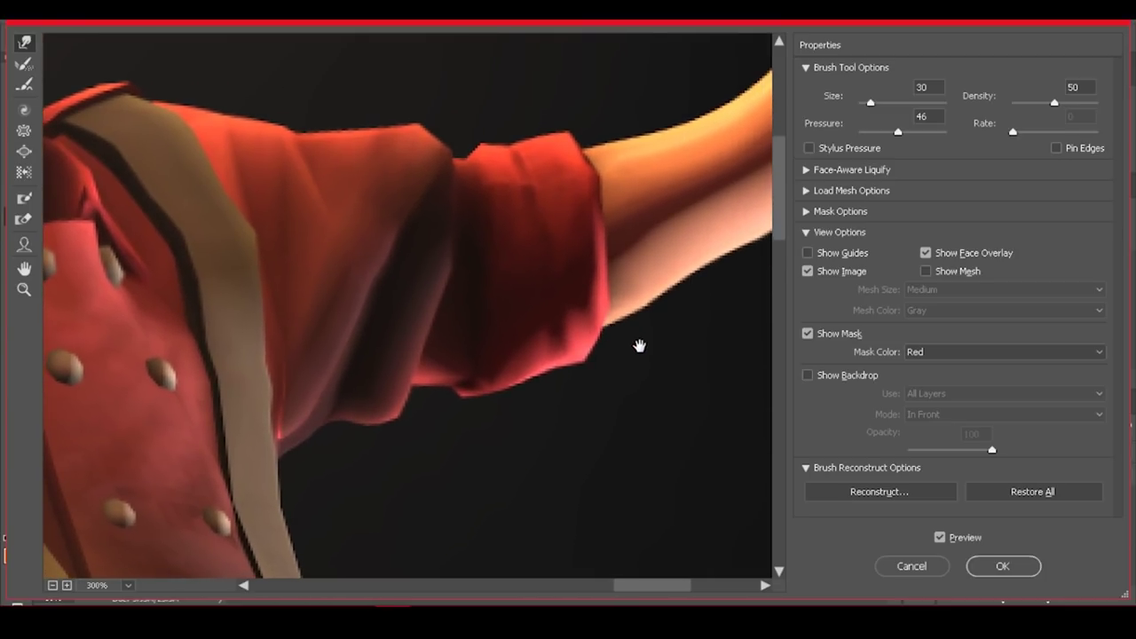
{"action": "mouse_move", "coordinate": [501, 174]}
{"action": "left_mouse_down"}
{"action": "mouse_move", "coordinate": [547, 304]}
{"action": "mouse_move", "coordinate": [487, 183]}
{"action": "left_mouse_up"}
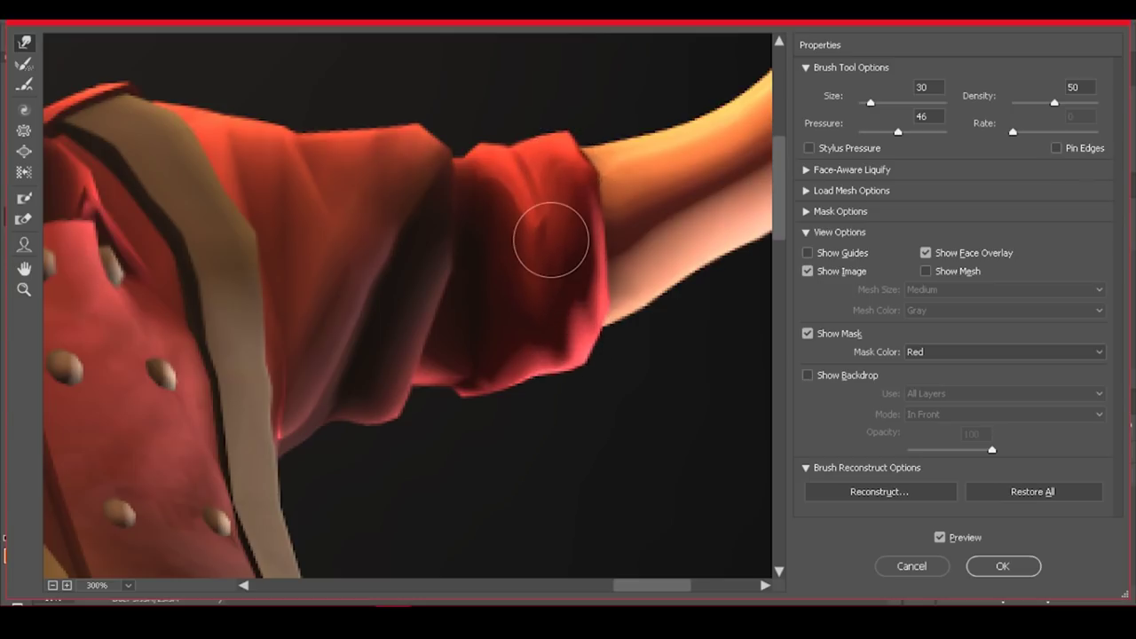
{"action": "left_click_drag", "start_coordinate": [584, 403], "coordinate": [682, 392]}
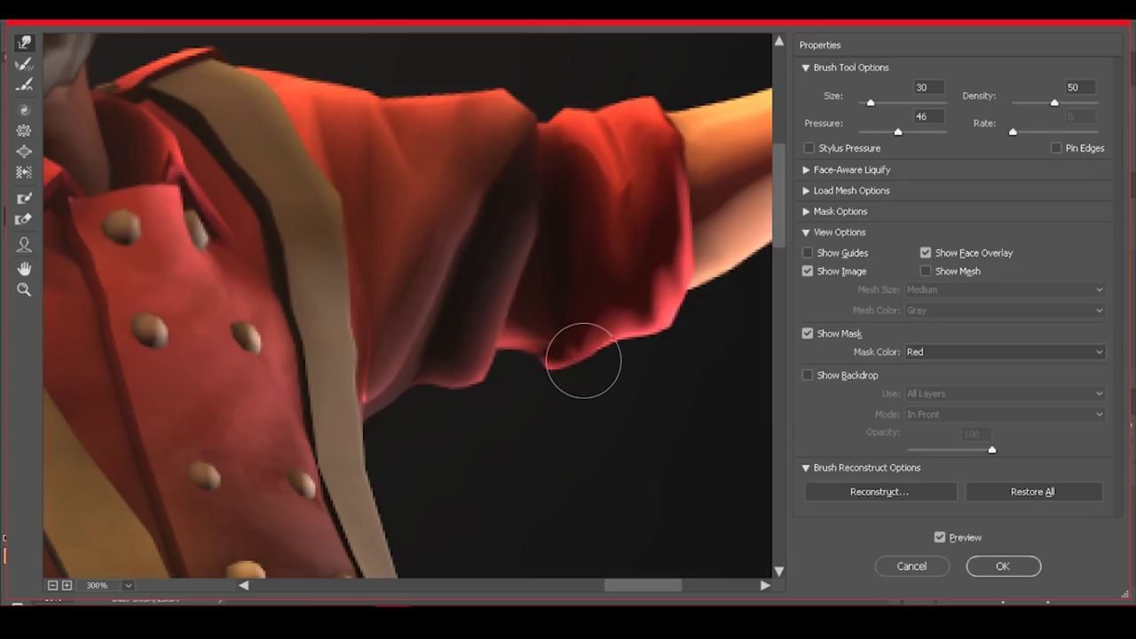
{"action": "mouse_move", "coordinate": [625, 364]}
{"action": "left_mouse_down"}
{"action": "mouse_move", "coordinate": [564, 402]}
{"action": "mouse_move", "coordinate": [659, 329]}
{"action": "mouse_move", "coordinate": [629, 370]}
{"action": "mouse_move", "coordinate": [751, 297]}
{"action": "mouse_move", "coordinate": [624, 360]}
{"action": "mouse_move", "coordinate": [568, 337]}
{"action": "mouse_move", "coordinate": [710, 358]}
{"action": "mouse_move", "coordinate": [660, 380]}
{"action": "mouse_move", "coordinate": [657, 397]}
{"action": "mouse_move", "coordinate": [641, 363]}
{"action": "mouse_move", "coordinate": [603, 435]}
{"action": "left_mouse_up"}
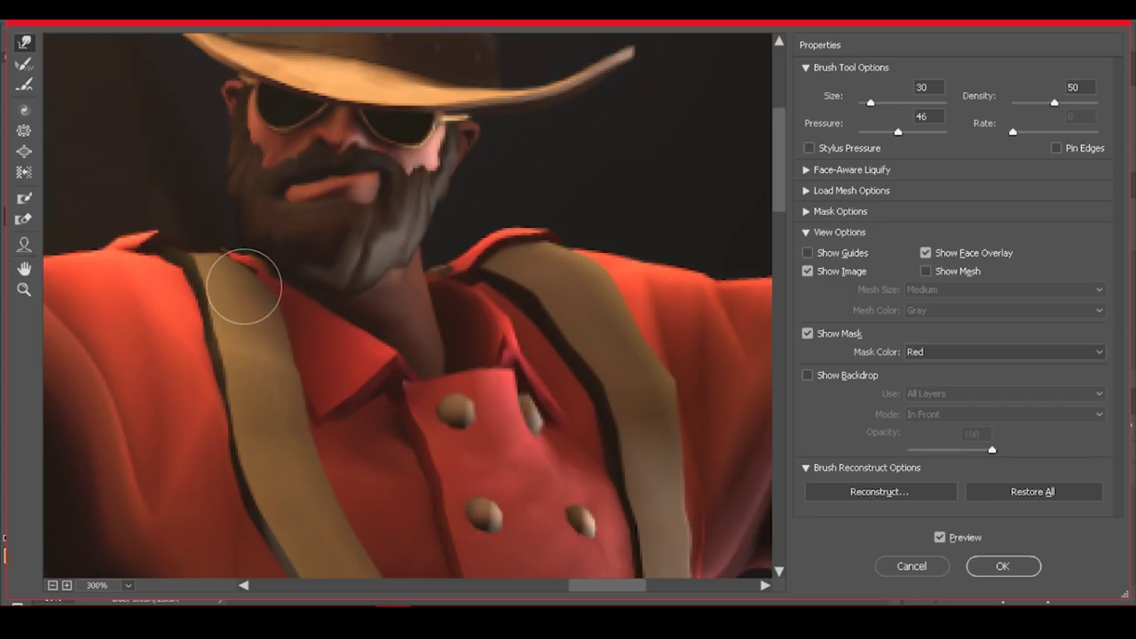
Warp the shirt near the top-right button, collar and right middle button
{"action": "left_click_drag", "start_coordinate": [236, 268], "coordinate": [492, 350]}
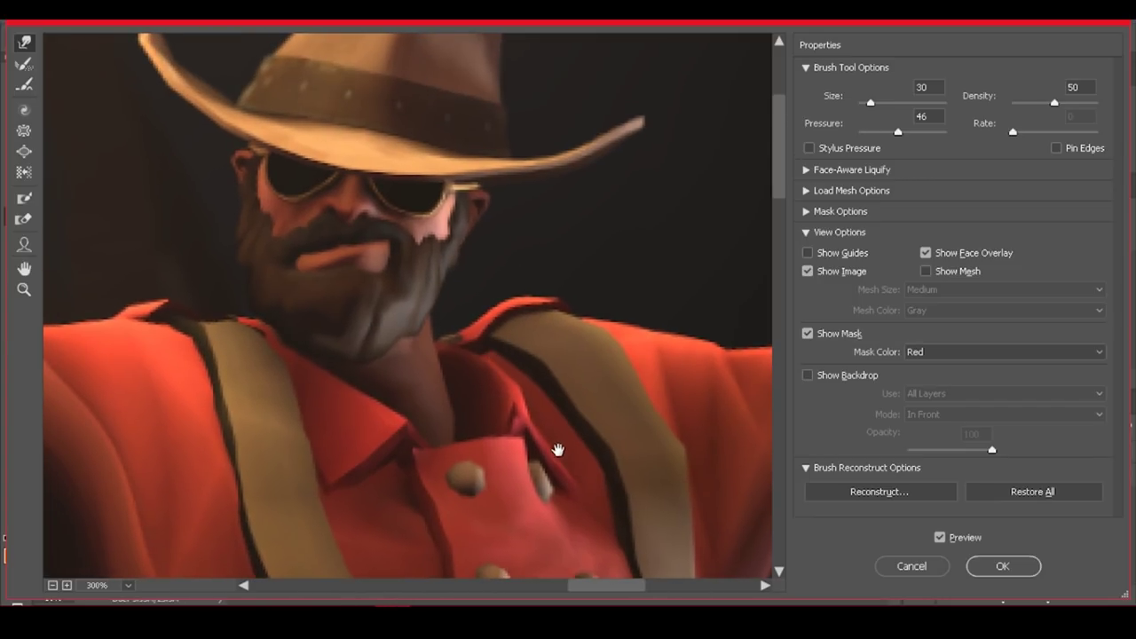
{"action": "left_click_drag", "start_coordinate": [598, 449], "coordinate": [571, 324]}
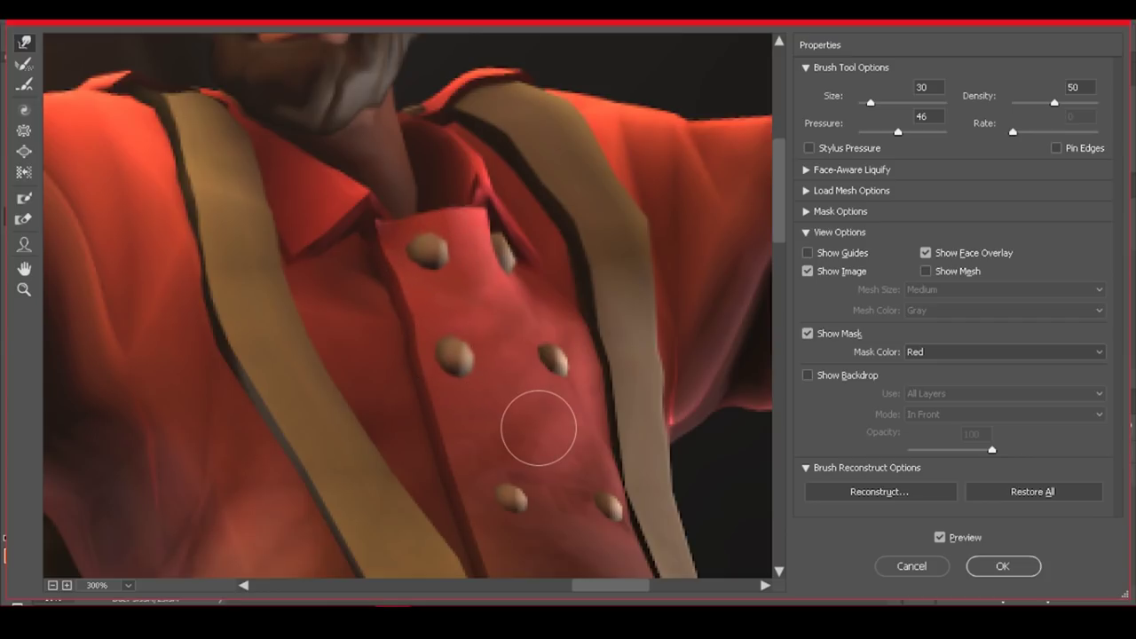
{"action": "left_click_drag", "start_coordinate": [500, 253], "coordinate": [487, 240]}
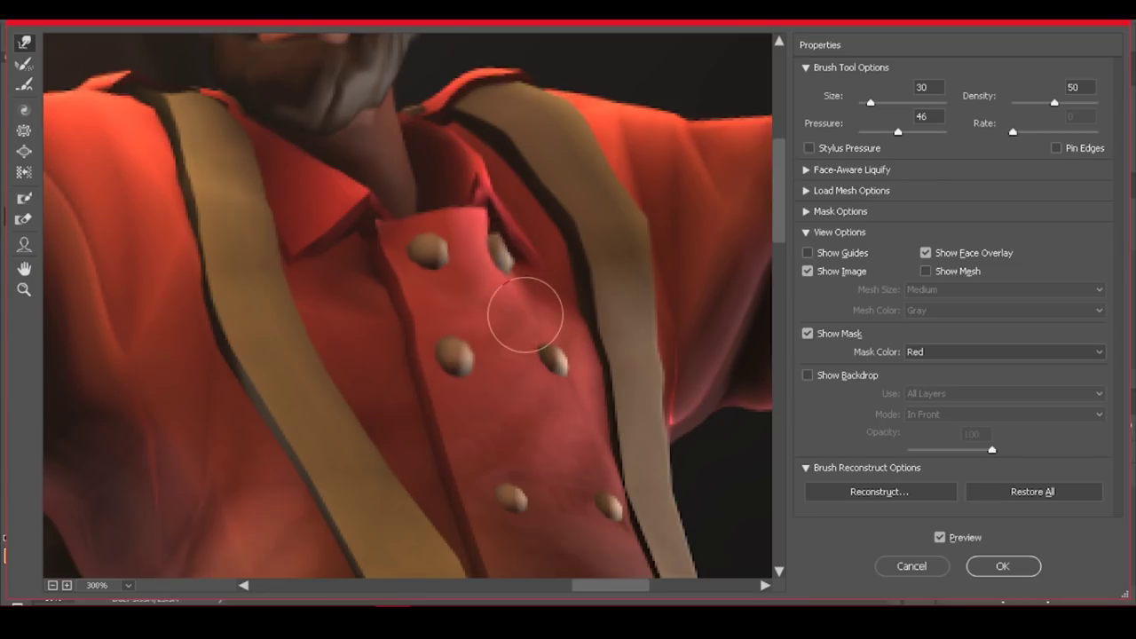
{"action": "left_click_drag", "start_coordinate": [525, 315], "coordinate": [545, 354]}
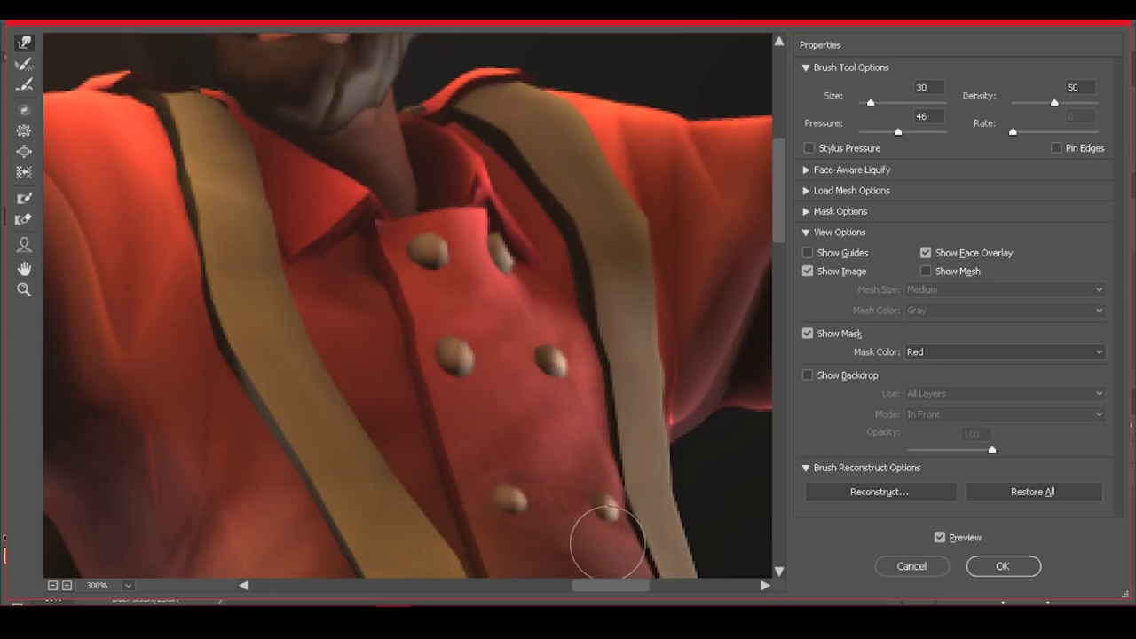
Scroll around the preview to review the whole reshaped figure
{"action": "scroll", "coordinate": [608, 543], "scroll_direction": "down", "scroll_amount": 3}
{"action": "scroll", "coordinate": [608, 543], "scroll_direction": "down", "scroll_amount": 2}
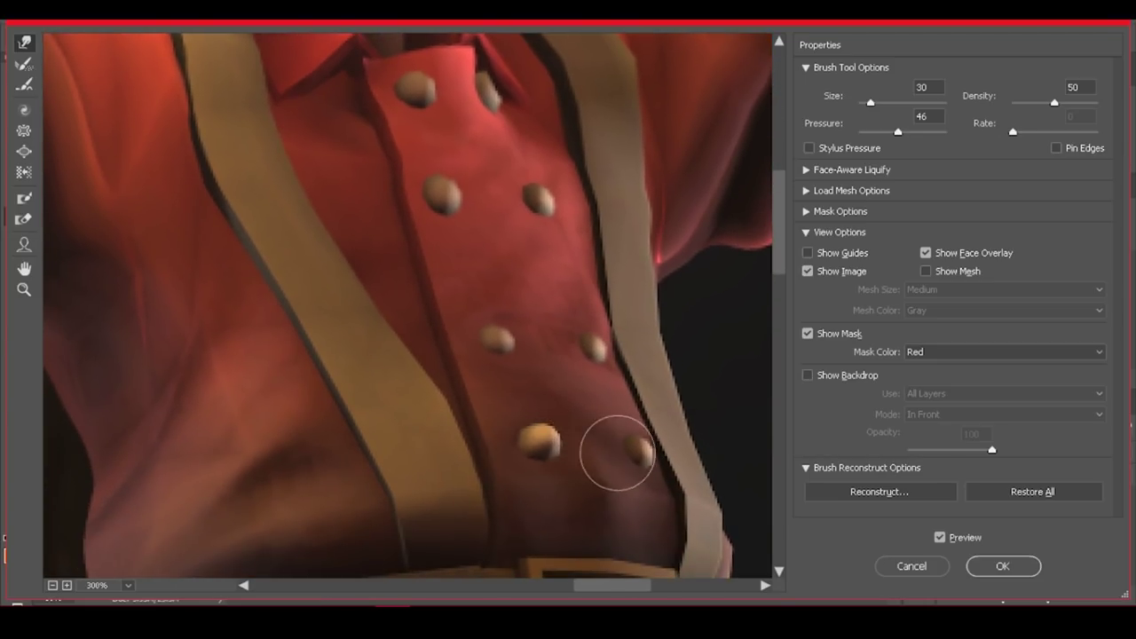
{"action": "scroll", "coordinate": [634, 426], "scroll_direction": "down", "scroll_amount": 4}
{"action": "scroll", "coordinate": [639, 355], "scroll_direction": "down", "scroll_amount": 3}
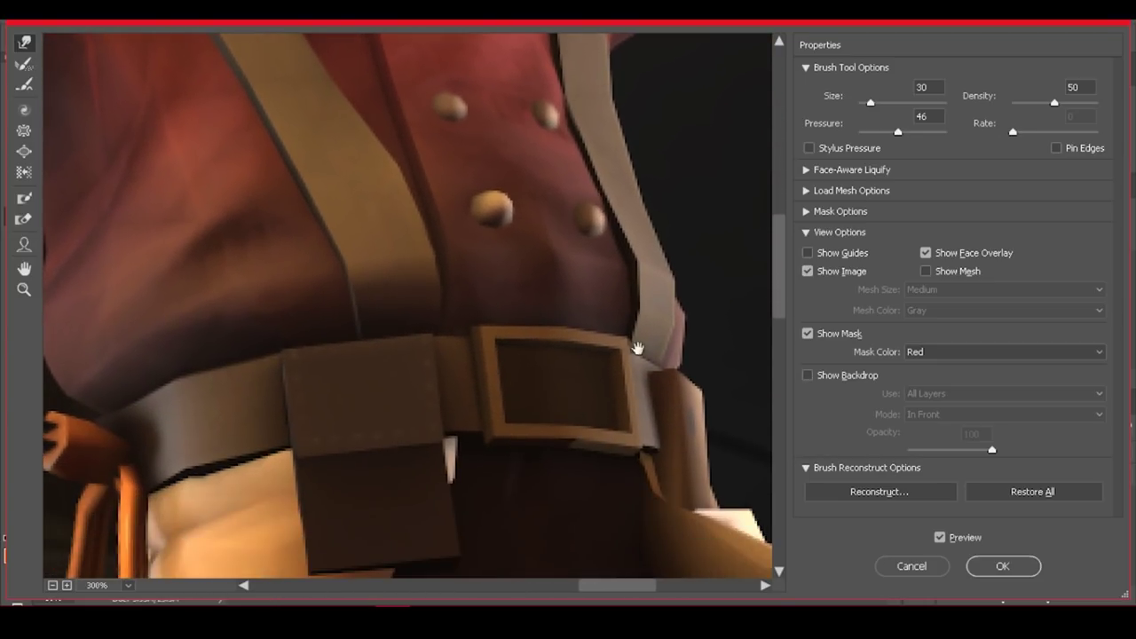
{"action": "scroll", "coordinate": [636, 348], "scroll_direction": "right", "scroll_amount": 3}
{"action": "scroll", "coordinate": [598, 332], "scroll_direction": "down", "scroll_amount": 2}
{"action": "scroll", "coordinate": [598, 324], "scroll_direction": "right", "scroll_amount": 2}
{"action": "scroll", "coordinate": [578, 481], "scroll_direction": "down", "scroll_amount": 1}
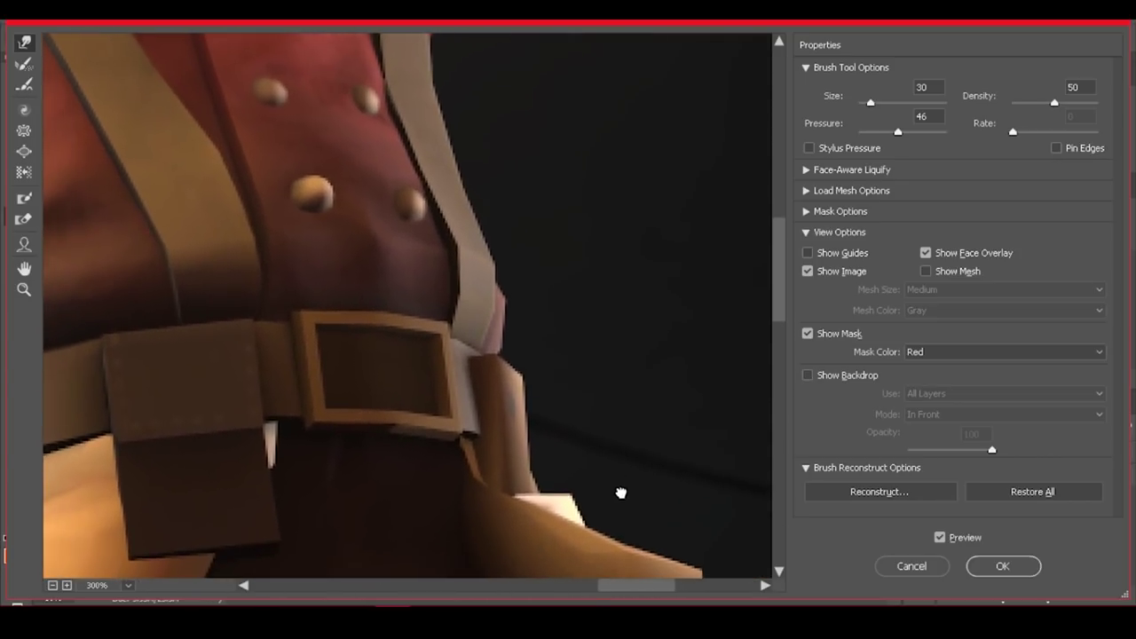
{"action": "scroll", "coordinate": [621, 492], "scroll_direction": "up", "scroll_amount": 3}
{"action": "scroll", "coordinate": [583, 449], "scroll_direction": "up", "scroll_amount": 4}
{"action": "scroll", "coordinate": [583, 449], "scroll_direction": "right", "scroll_amount": 4}
{"action": "scroll", "coordinate": [520, 525], "scroll_direction": "up", "scroll_amount": 6}
{"action": "scroll", "coordinate": [520, 524], "scroll_direction": "right", "scroll_amount": 6}
{"action": "scroll", "coordinate": [495, 509], "scroll_direction": "up", "scroll_amount": 3}
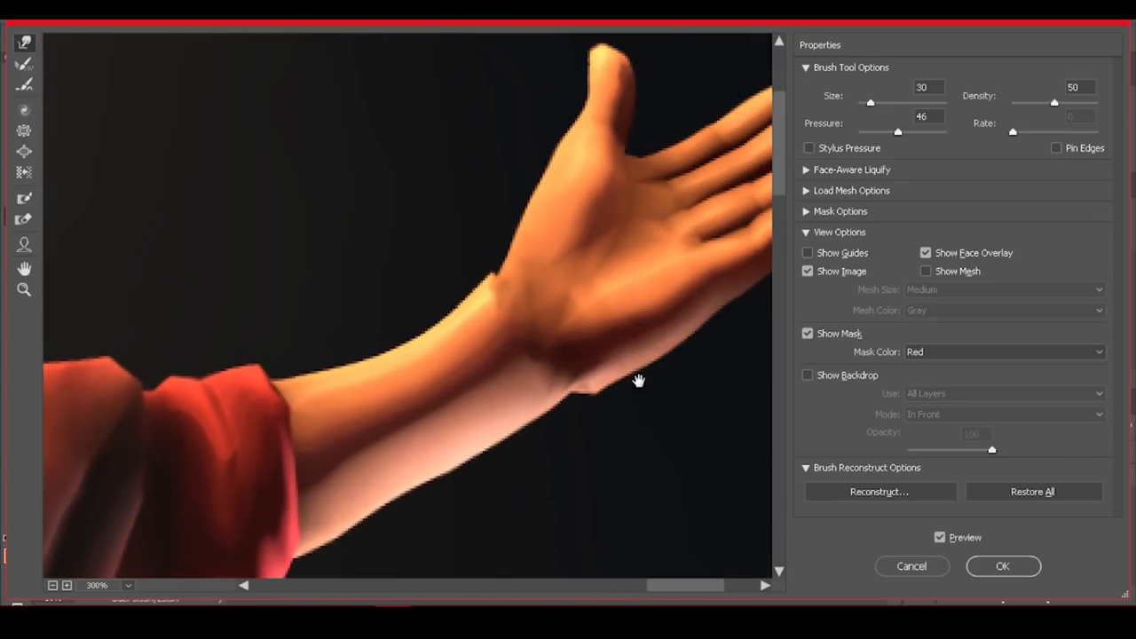
{"action": "scroll", "coordinate": [512, 431], "scroll_direction": "up", "scroll_amount": 2}
{"action": "scroll", "coordinate": [740, 435], "scroll_direction": "left", "scroll_amount": 3}
{"action": "scroll", "coordinate": [740, 436], "scroll_direction": "down", "scroll_amount": 2}
{"action": "scroll", "coordinate": [740, 417], "scroll_direction": "left", "scroll_amount": 5}
{"action": "scroll", "coordinate": [721, 378], "scroll_direction": "left", "scroll_amount": 3}
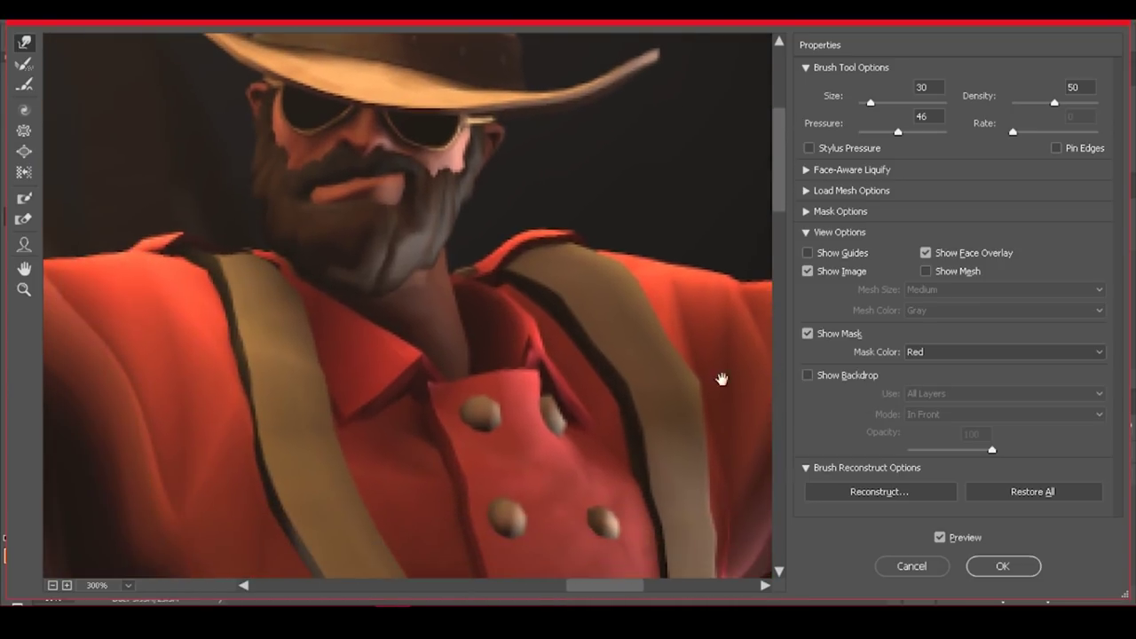
{"action": "scroll", "coordinate": [710, 337], "scroll_direction": "down", "scroll_amount": 2}
{"action": "scroll", "coordinate": [709, 337], "scroll_direction": "left", "scroll_amount": 4}
{"action": "scroll", "coordinate": [626, 317], "scroll_direction": "down", "scroll_amount": 2}
{"action": "scroll", "coordinate": [626, 316], "scroll_direction": "left", "scroll_amount": 2}
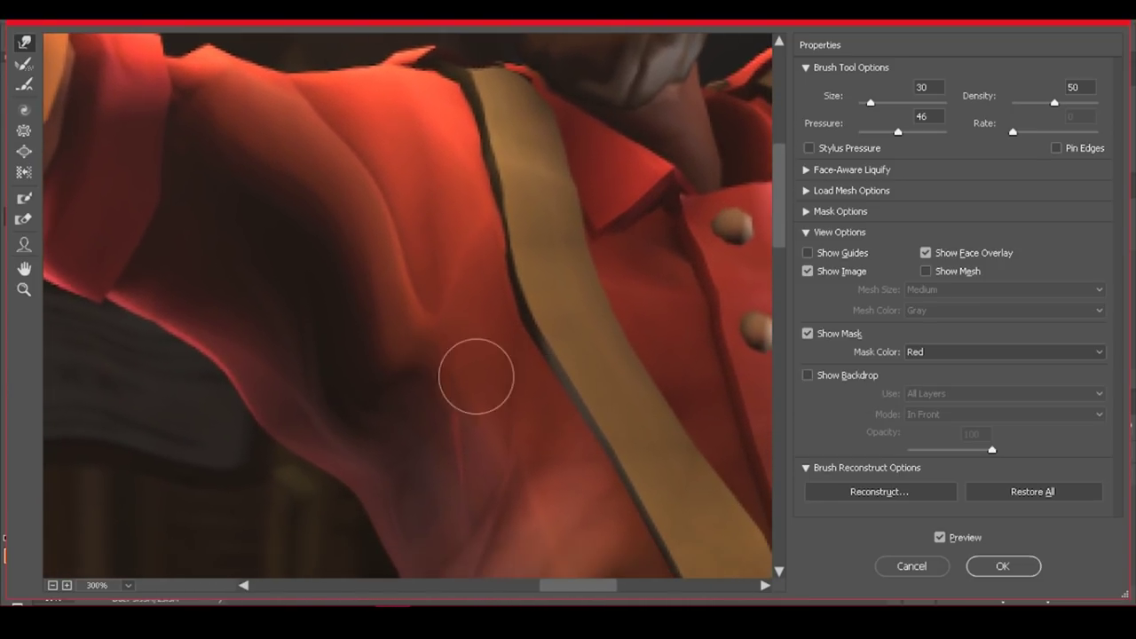
{"action": "scroll", "coordinate": [475, 376], "scroll_direction": "down", "scroll_amount": 3}
{"action": "scroll", "coordinate": [580, 418], "scroll_direction": "down", "scroll_amount": 2}
{"action": "scroll", "coordinate": [580, 418], "scroll_direction": "right", "scroll_amount": 1}
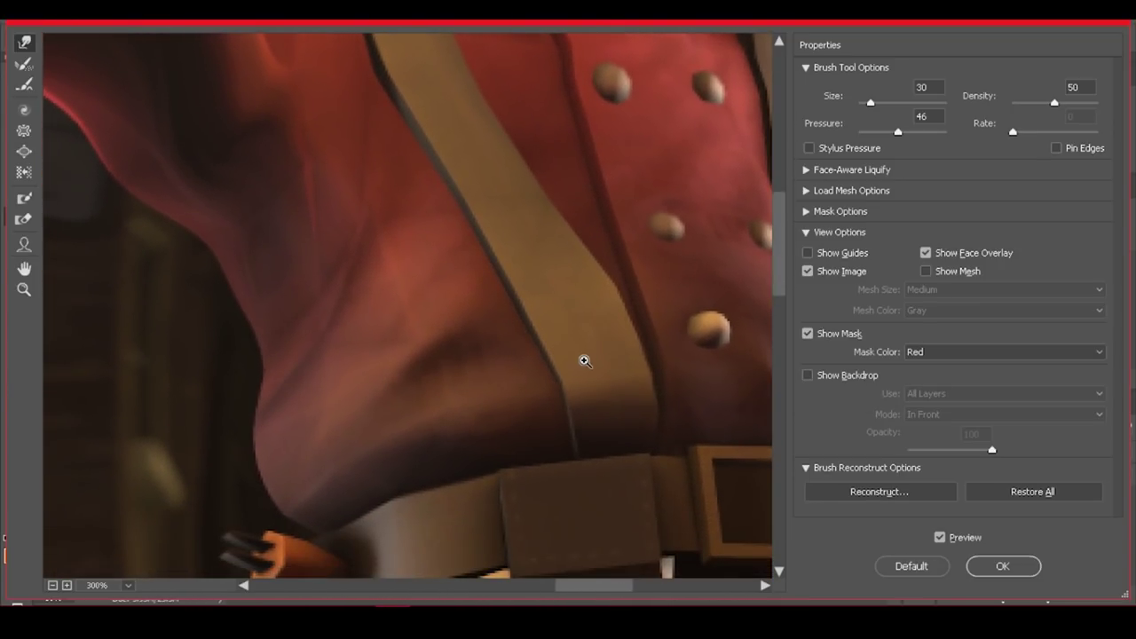
{"action": "scroll", "coordinate": [584, 359], "scroll_direction": "down", "scroll_amount": 4}
{"action": "scroll", "coordinate": [584, 359], "scroll_direction": "up", "scroll_amount": 1}
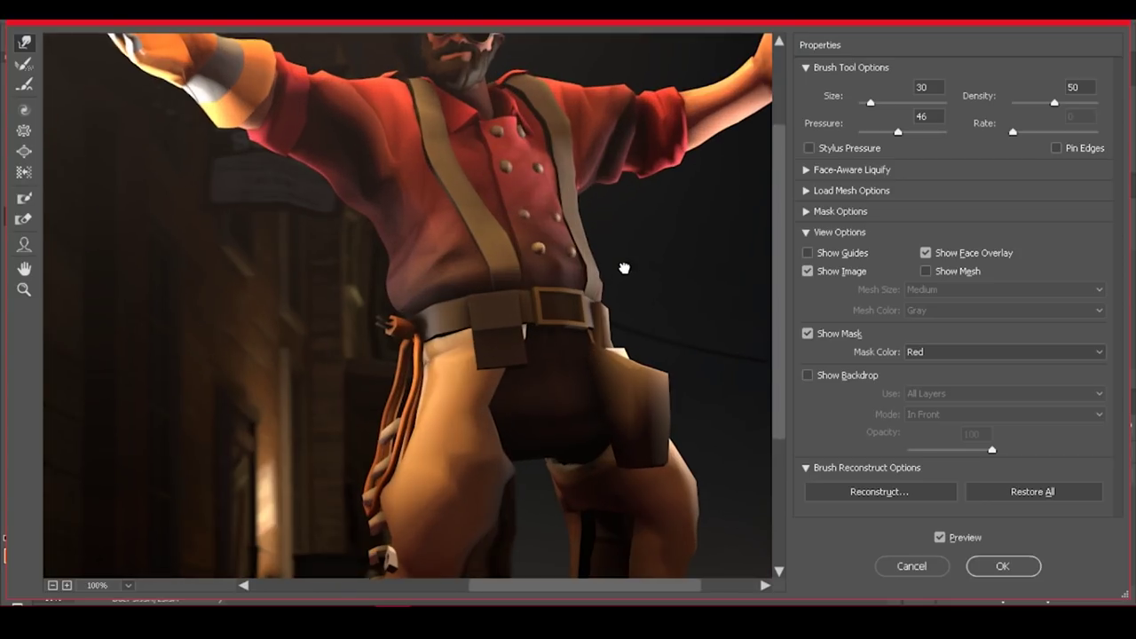
{"action": "scroll", "coordinate": [479, 381], "scroll_direction": "up", "scroll_amount": 3}
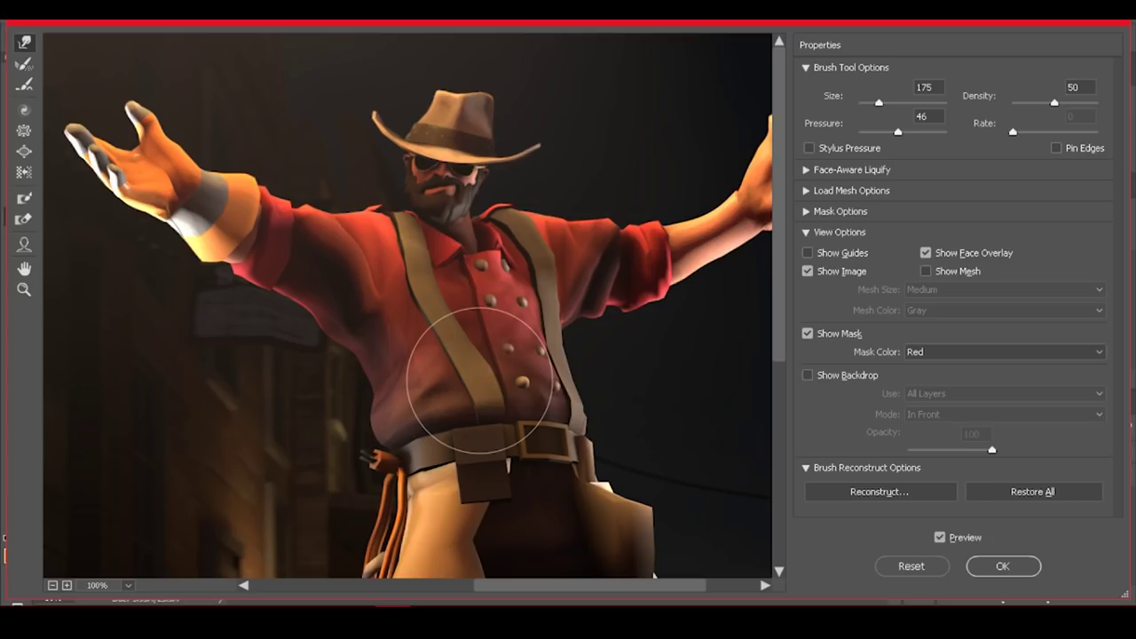
Push the left waist, belt and rope inward, nudge the trouser edge, and warp the collar down
{"action": "left_click_drag", "start_coordinate": [329, 375], "coordinate": [432, 375]}
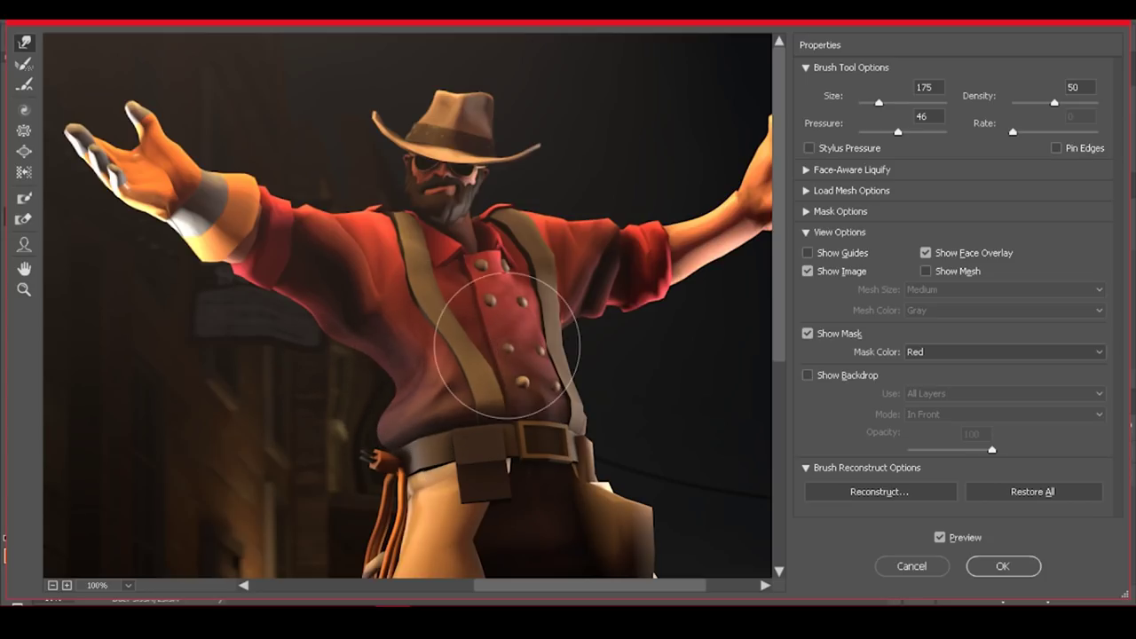
{"action": "mouse_move", "coordinate": [375, 439]}
{"action": "left_mouse_down"}
{"action": "mouse_move", "coordinate": [433, 426]}
{"action": "mouse_move", "coordinate": [360, 296]}
{"action": "mouse_move", "coordinate": [393, 336]}
{"action": "mouse_move", "coordinate": [389, 383]}
{"action": "left_mouse_up"}
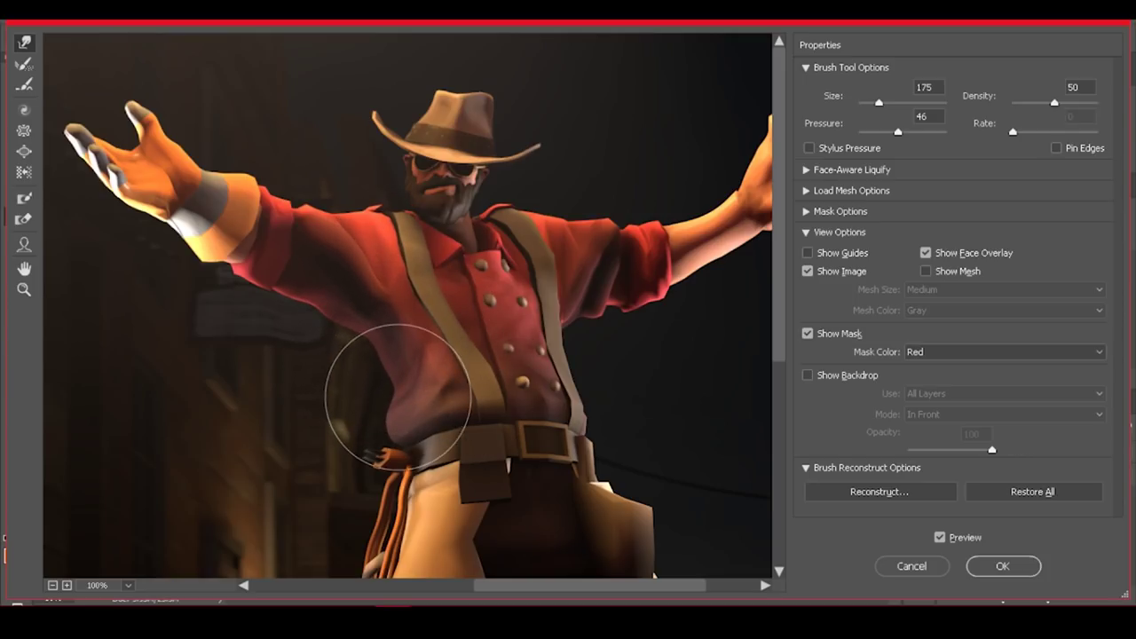
{"action": "scroll", "coordinate": [568, 506], "scroll_direction": "right", "scroll_amount": 2}
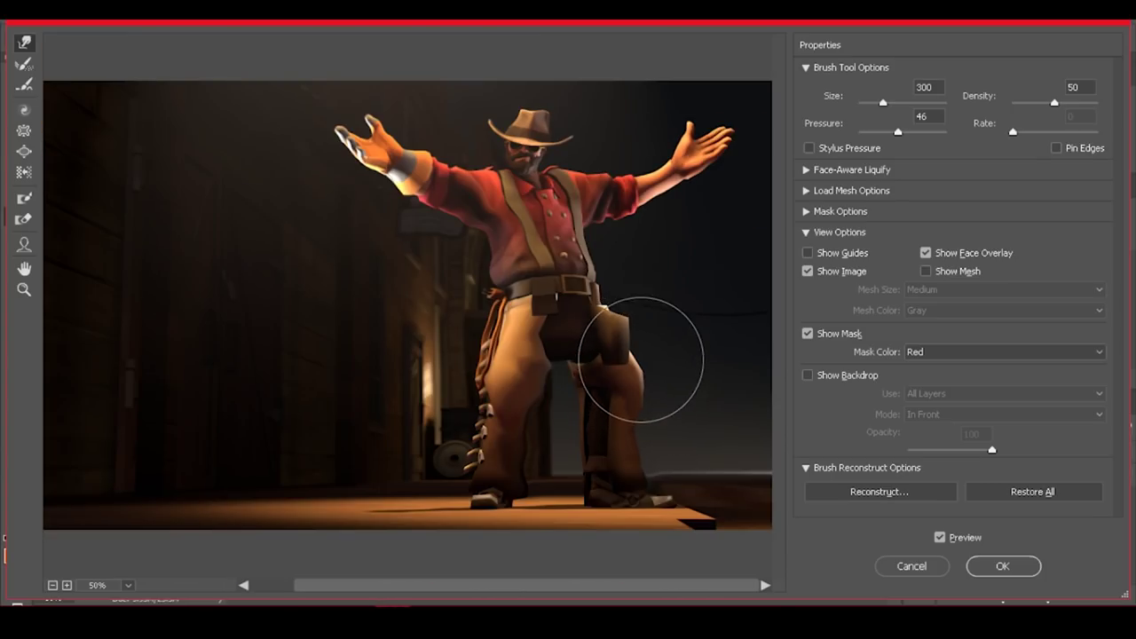
{"action": "key", "text": "bracketleft"}
{"action": "key", "text": "bracketleft"}
{"action": "key", "text": "bracketleft"}
{"action": "key", "text": "bracketleft"}
{"action": "key", "text": "bracketleft"}
{"action": "key", "text": "bracketleft"}
{"action": "left_click_drag", "start_coordinate": [632, 338], "coordinate": [630, 380]}
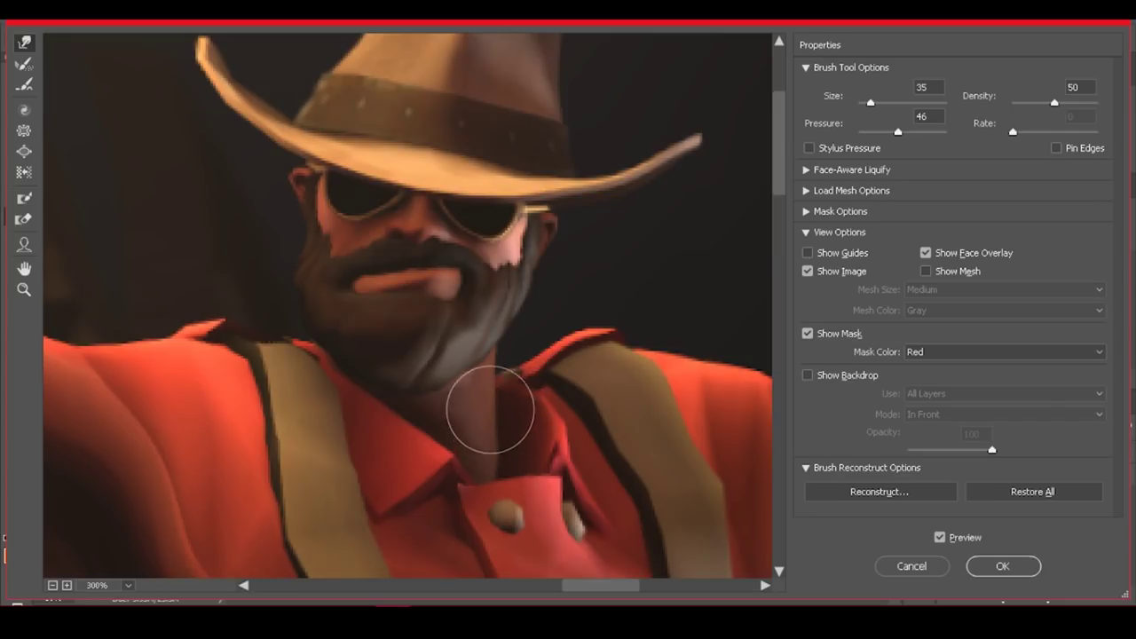
{"action": "mouse_move", "coordinate": [490, 409]}
{"action": "left_mouse_down"}
{"action": "mouse_move", "coordinate": [489, 444]}
{"action": "mouse_move", "coordinate": [507, 474]}
{"action": "mouse_move", "coordinate": [532, 470]}
{"action": "mouse_move", "coordinate": [509, 440]}
{"action": "mouse_move", "coordinate": [514, 468]}
{"action": "mouse_move", "coordinate": [523, 465]}
{"action": "mouse_move", "coordinate": [507, 452]}
{"action": "mouse_move", "coordinate": [557, 407]}
{"action": "mouse_move", "coordinate": [477, 406]}
{"action": "mouse_move", "coordinate": [494, 443]}
{"action": "mouse_move", "coordinate": [484, 448]}
{"action": "left_mouse_up"}
Make fine warp tweaks around the mouth and nose with a smaller brush
{"action": "key", "text": "bracketleft"}
{"action": "key", "text": "bracketleft"}
{"action": "key", "text": "bracketleft"}
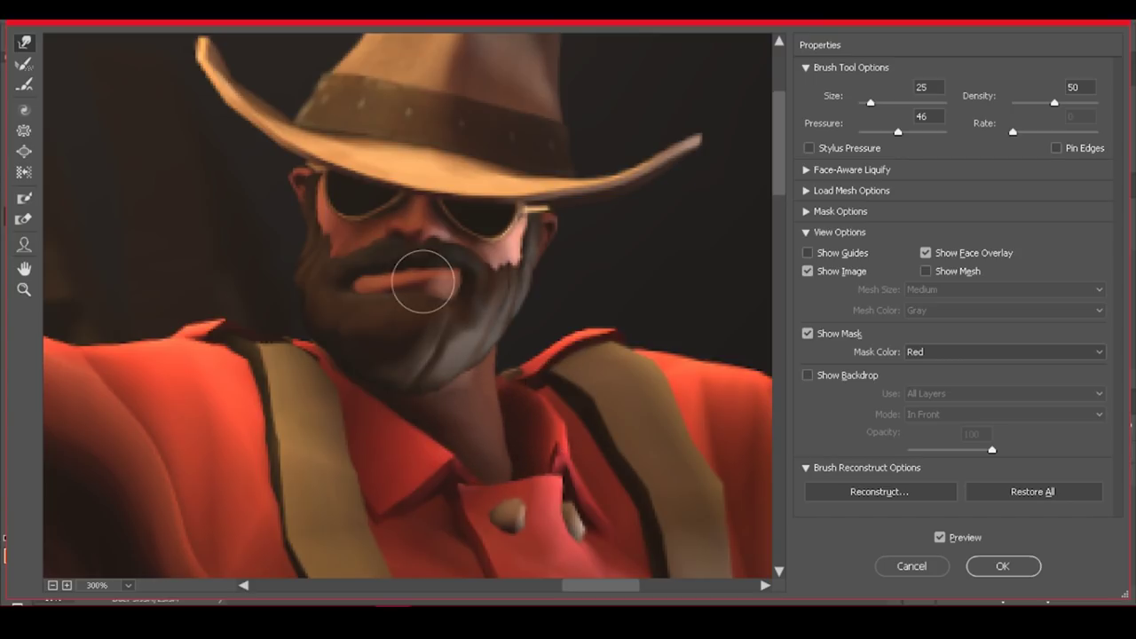
{"action": "key", "text": "bracketleft"}
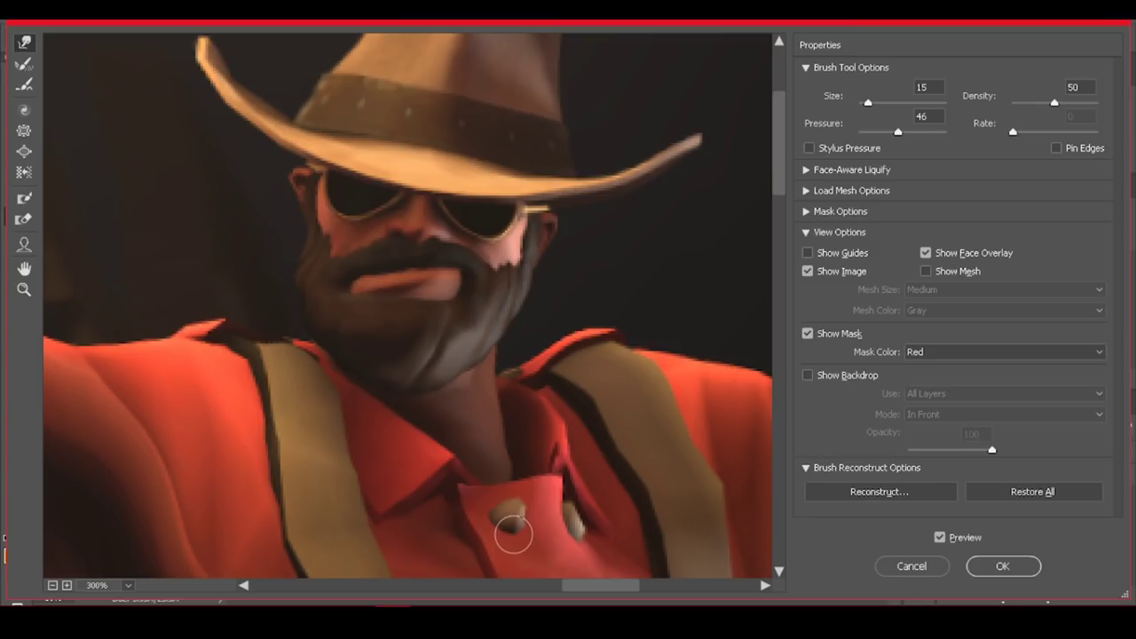
{"action": "key", "text": "bracketleft"}
{"action": "key", "text": "bracketleft"}
{"action": "key", "text": "bracketleft"}
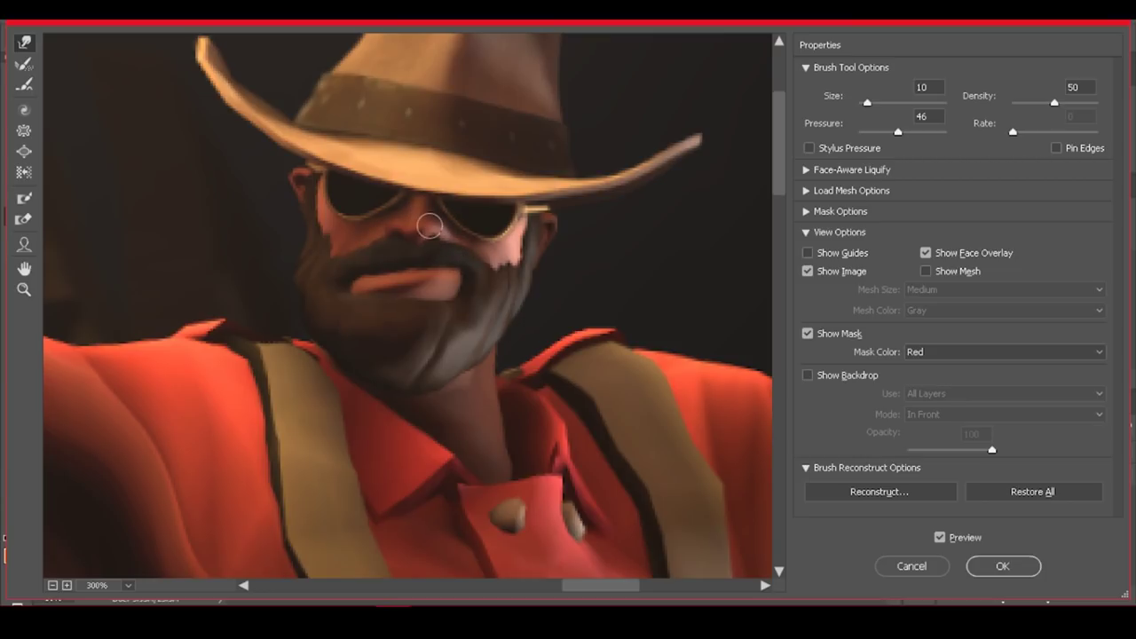
{"action": "key", "text": "ctrl"}
{"action": "key", "text": "bracketright"}
{"action": "key", "text": "bracketright"}
{"action": "key", "text": "bracketright"}
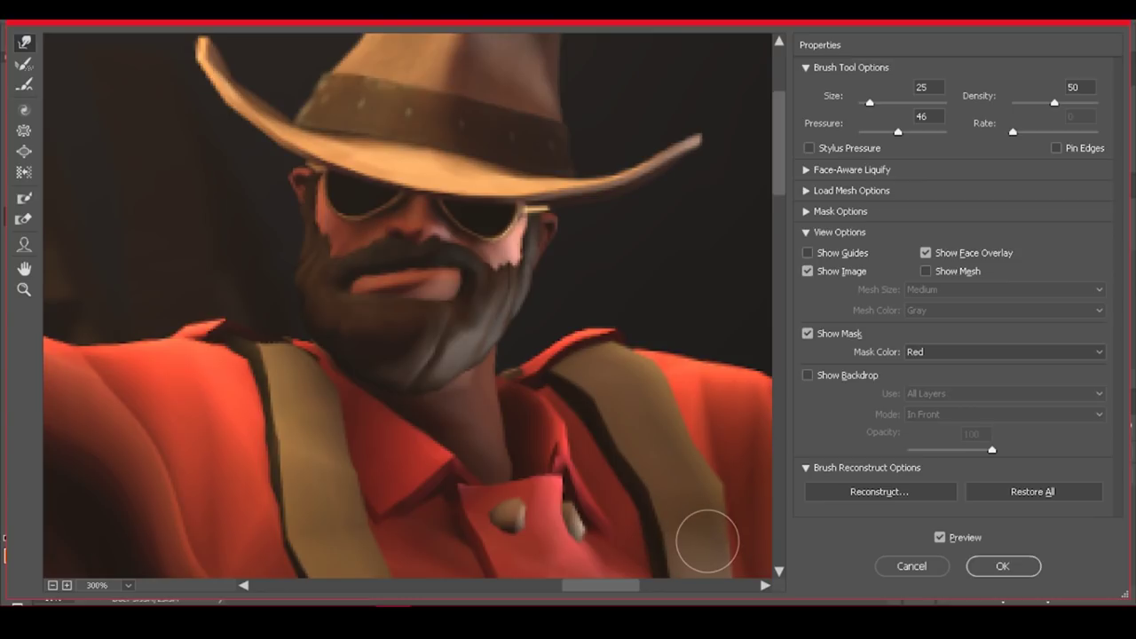
{"action": "scroll", "coordinate": [707, 541], "scroll_direction": "up", "scroll_amount": 3}
Bloat small areas of the face, then try lowering the Exposure offset
{"action": "key", "text": "b"}
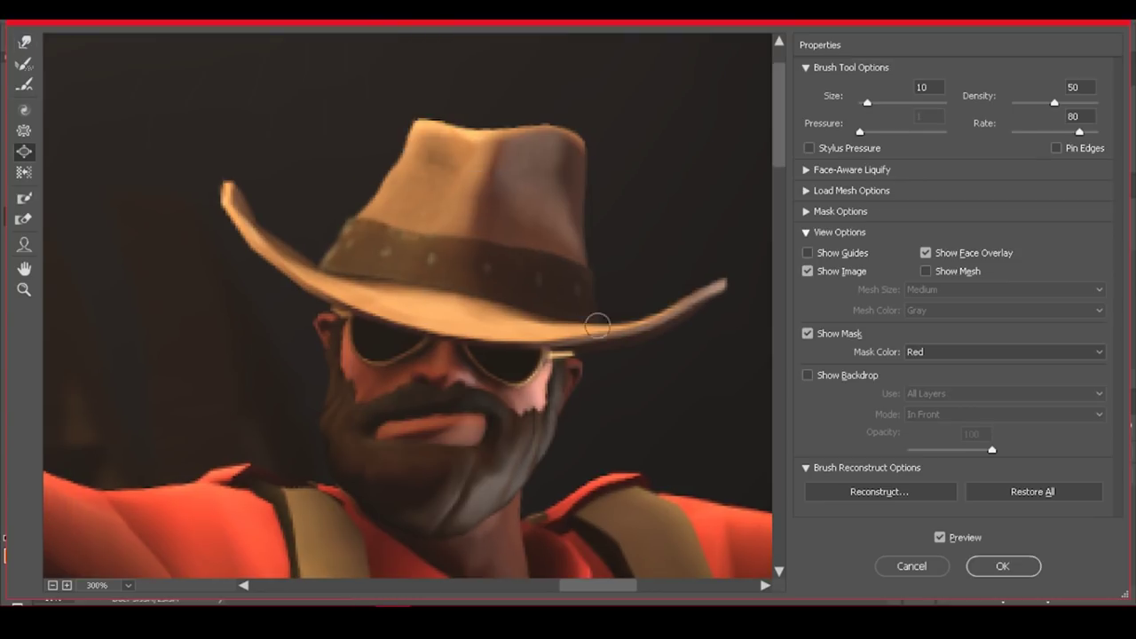
{"action": "key", "text": "bracketright"}
{"action": "key", "text": "bracketright"}
{"action": "key", "text": "bracketleft"}
{"action": "key", "text": "bracketleft"}
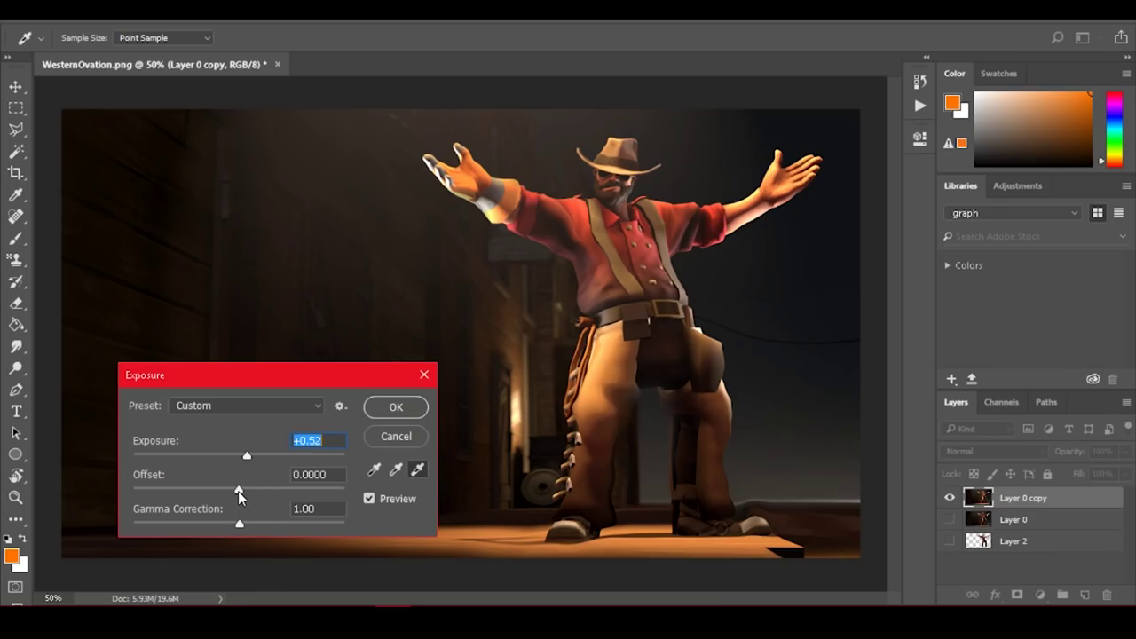
{"action": "mouse_move", "coordinate": [238, 495]}
{"action": "left_mouse_down"}
{"action": "mouse_move", "coordinate": [196, 495]}
{"action": "mouse_move", "coordinate": [253, 489]}
{"action": "mouse_move", "coordinate": [95, 517]}
{"action": "mouse_move", "coordinate": [282, 507]}
{"action": "mouse_move", "coordinate": [239, 516]}
{"action": "left_mouse_up"}
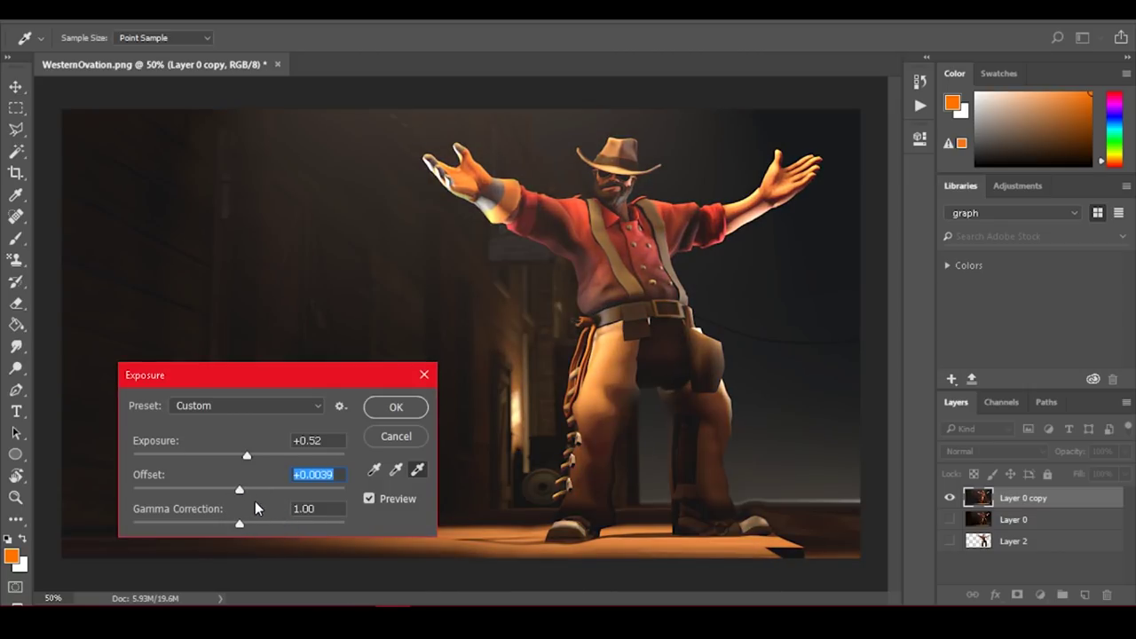
Set Exposure to +3.52 with offset 0 and gamma 0.73, then boost saturation in Vibrance
{"action": "type", "text": "0"}
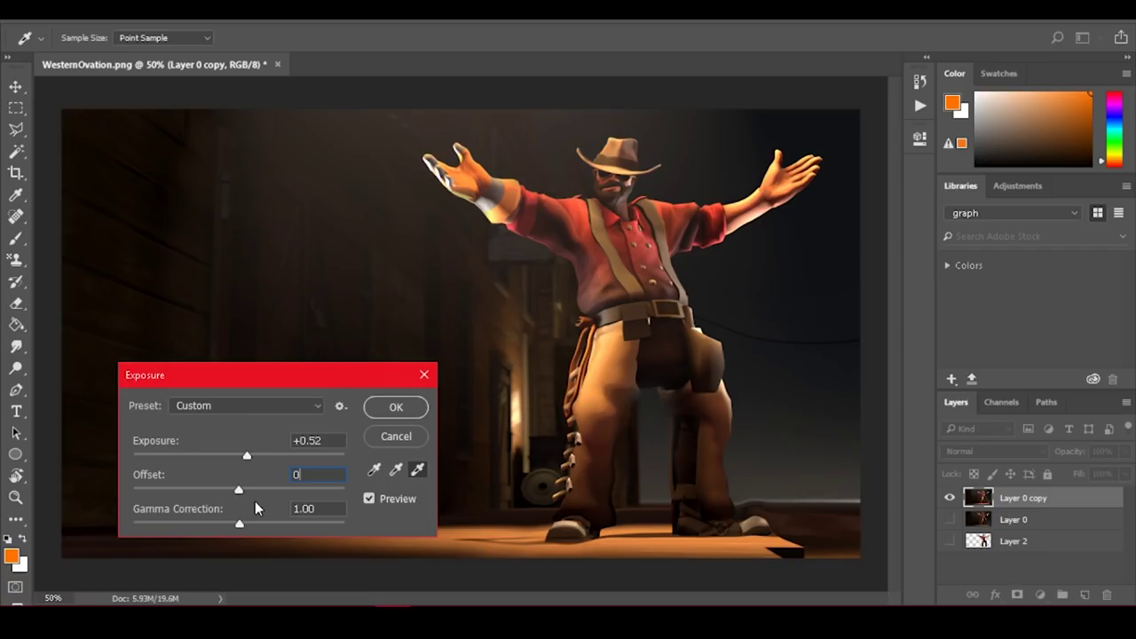
{"action": "left_click_drag", "start_coordinate": [237, 487], "coordinate": [252, 489]}
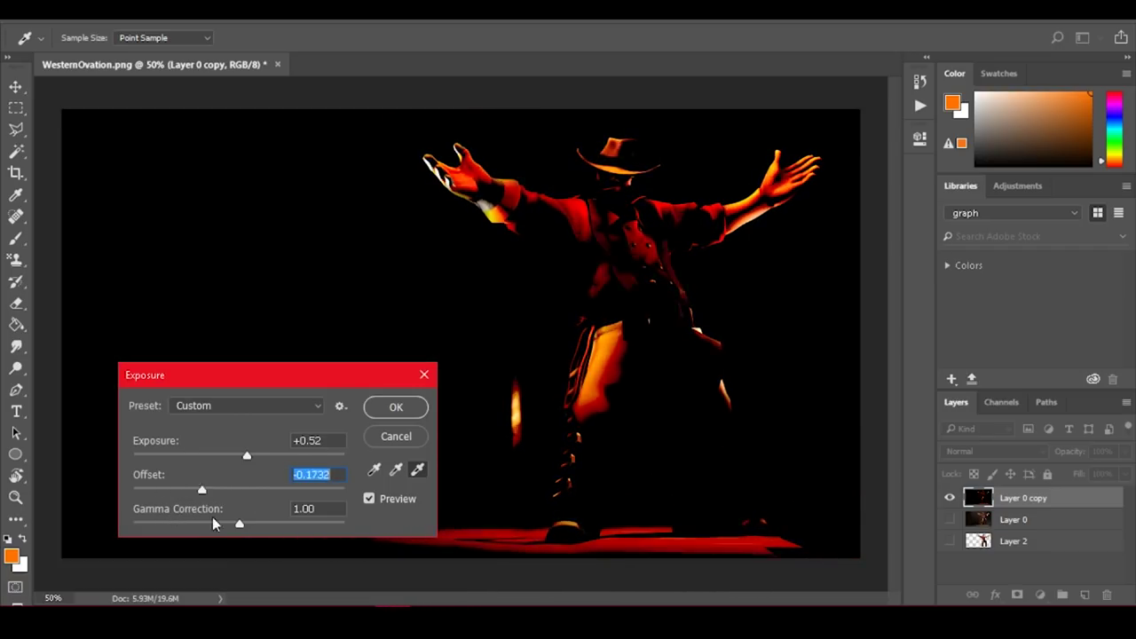
{"action": "type", "text": "0"}
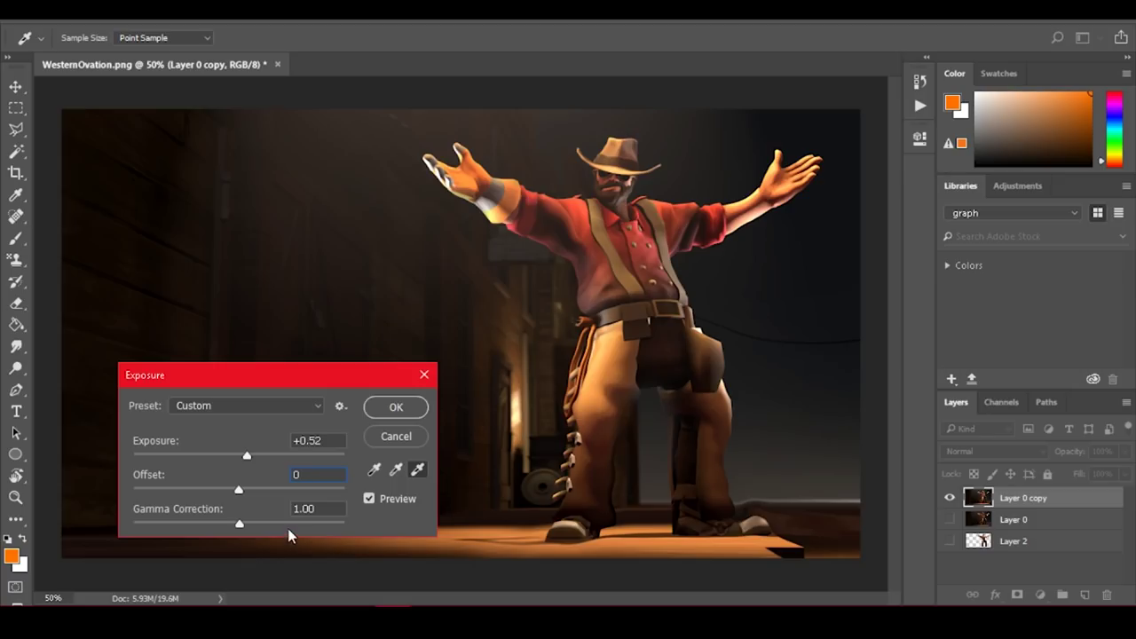
{"action": "left_click_drag", "start_coordinate": [238, 525], "coordinate": [263, 525]}
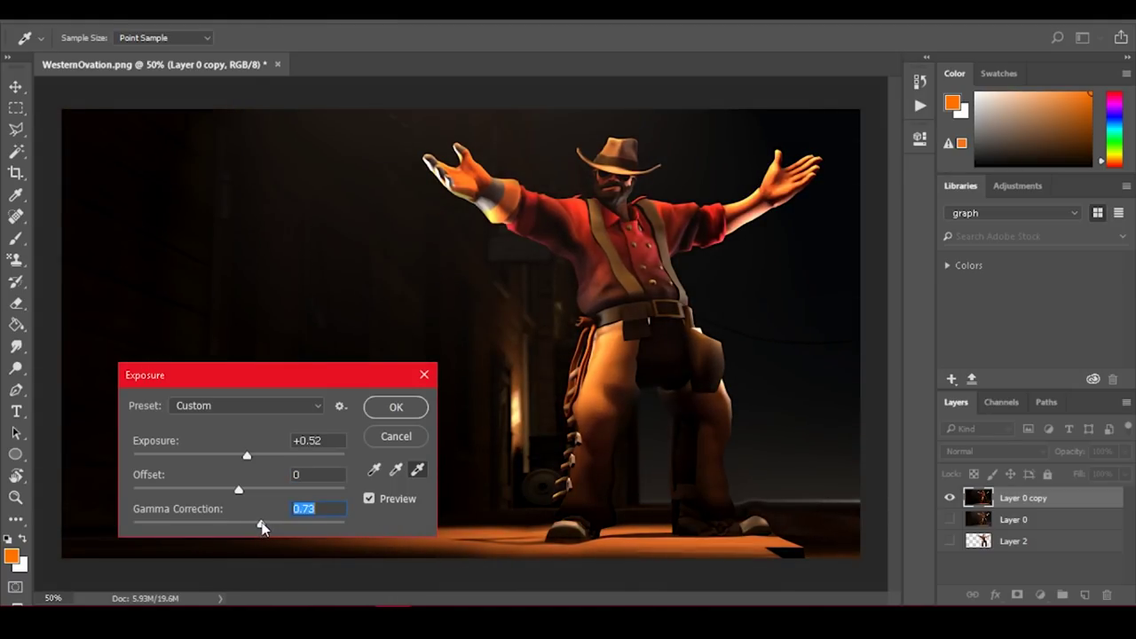
{"action": "left_click_drag", "start_coordinate": [247, 455], "coordinate": [249, 482]}
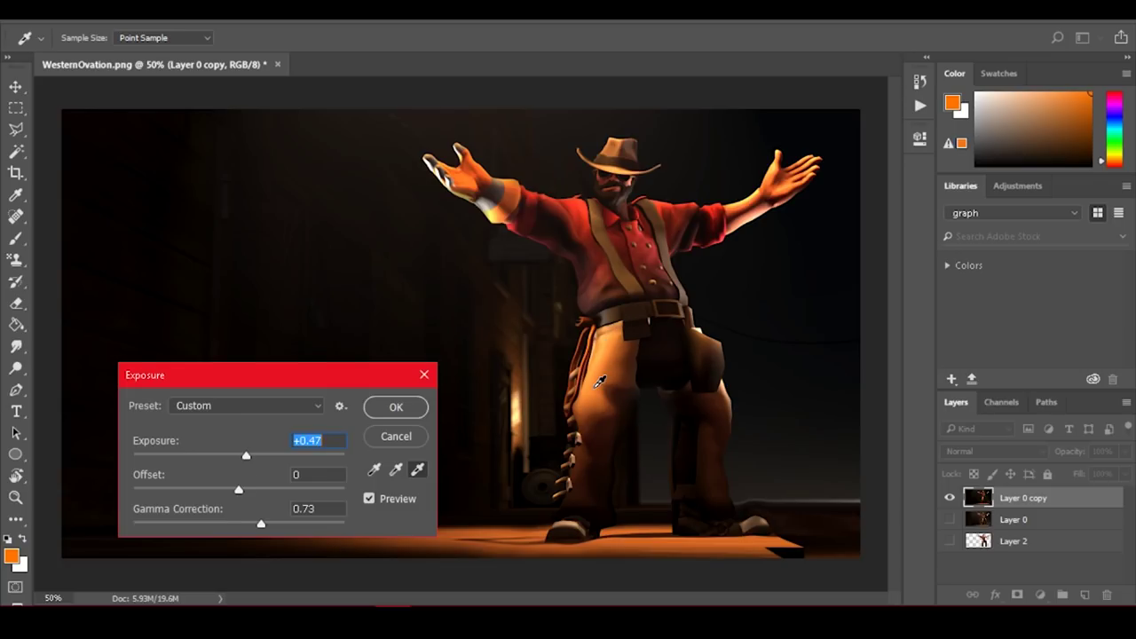
{"action": "left_click_drag", "start_coordinate": [244, 456], "coordinate": [249, 459]}
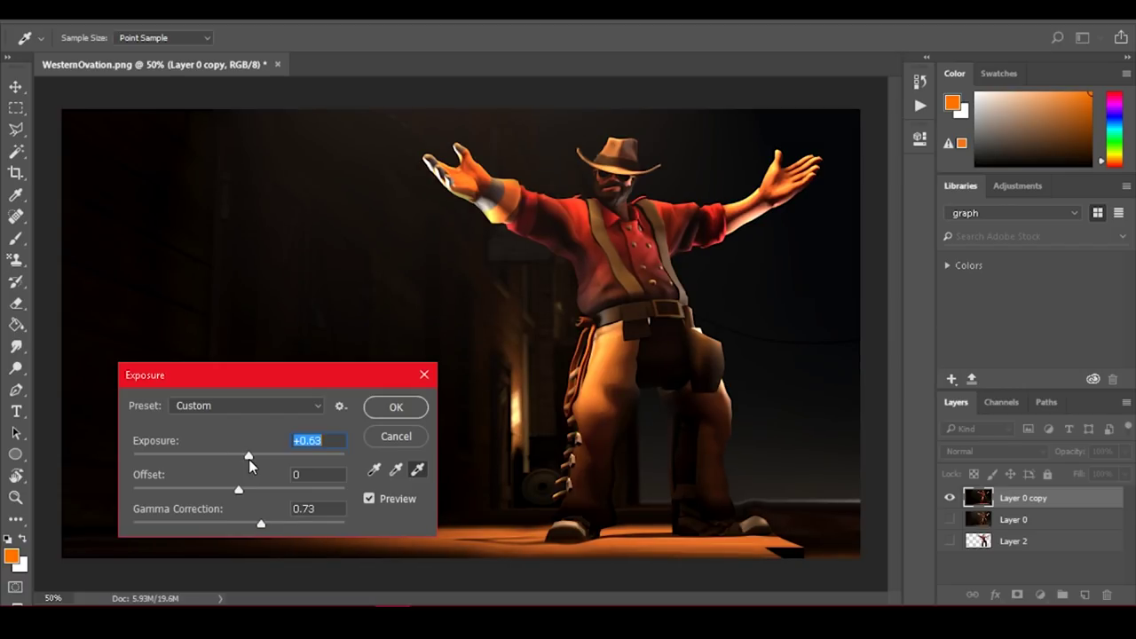
{"action": "left_click_drag", "start_coordinate": [249, 459], "coordinate": [270, 480]}
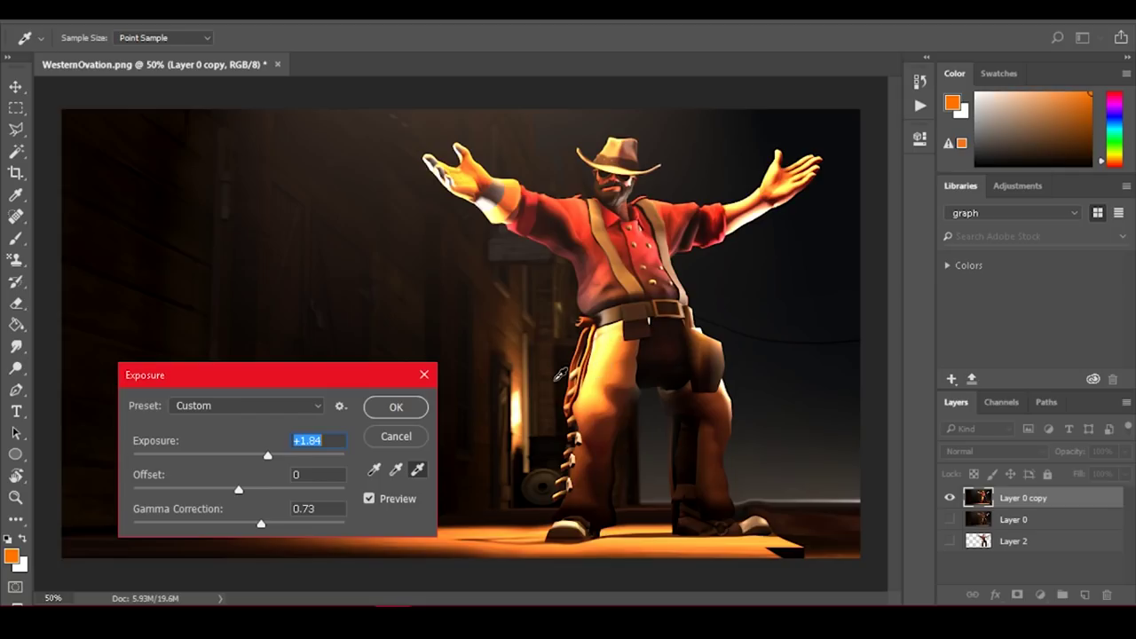
{"action": "left_click_drag", "start_coordinate": [267, 455], "coordinate": [295, 473]}
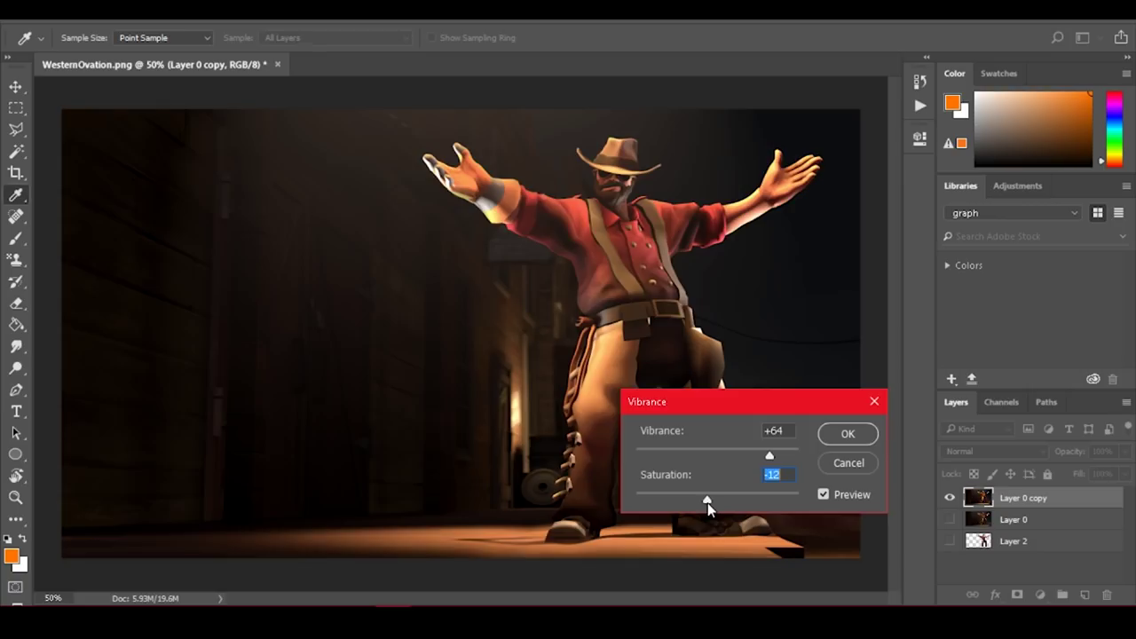
{"action": "mouse_move", "coordinate": [707, 502]}
{"action": "left_mouse_down"}
{"action": "mouse_move", "coordinate": [750, 511]}
{"action": "mouse_move", "coordinate": [726, 507]}
{"action": "left_mouse_up"}
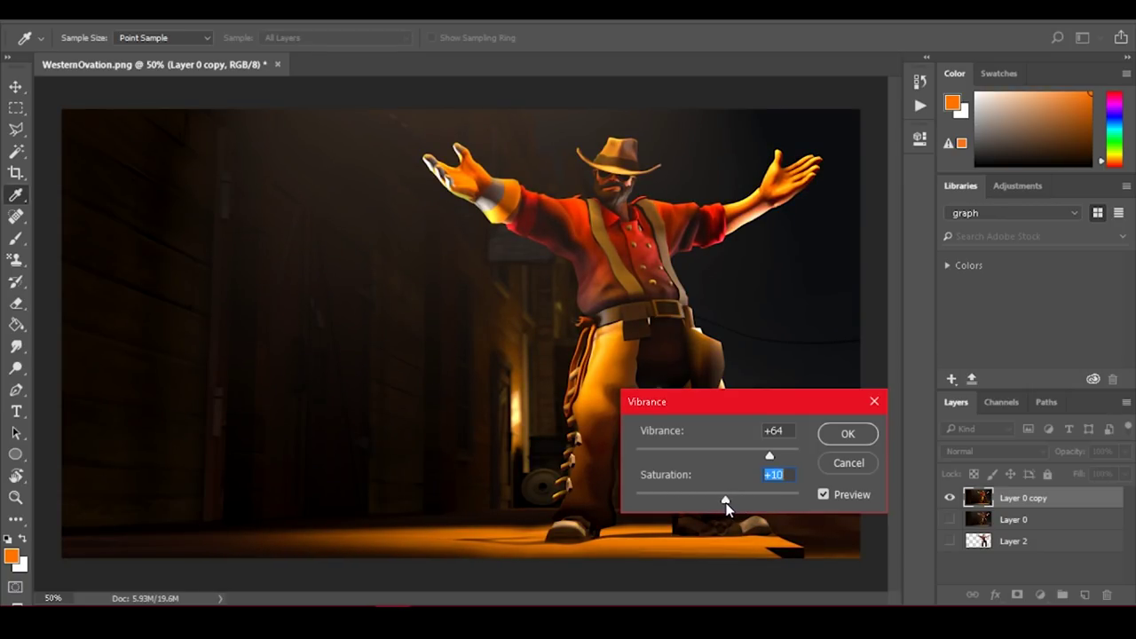
Test Vibrance saturation at maximum, then settle it near -12 alongside vibrance +64
{"action": "mouse_move", "coordinate": [726, 504]}
{"action": "left_mouse_down"}
{"action": "mouse_move", "coordinate": [801, 502]}
{"action": "mouse_move", "coordinate": [727, 502]}
{"action": "mouse_move", "coordinate": [770, 501]}
{"action": "mouse_move", "coordinate": [714, 509]}
{"action": "mouse_move", "coordinate": [717, 521]}
{"action": "left_mouse_up"}
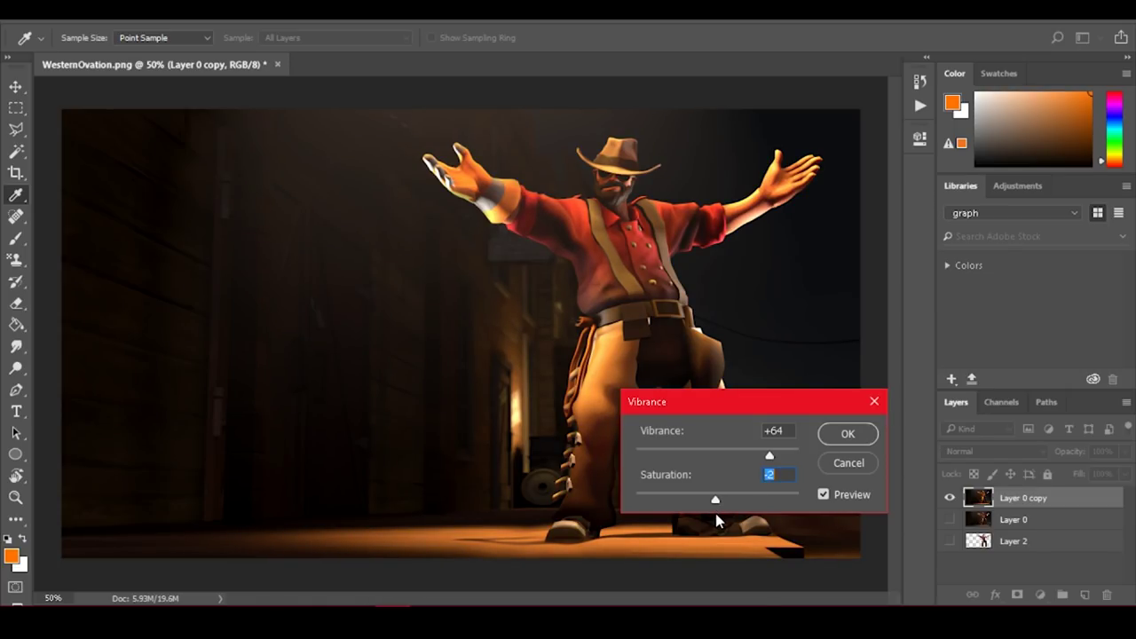
{"action": "left_click_drag", "start_coordinate": [718, 521], "coordinate": [717, 522]}
{"action": "mouse_move", "coordinate": [713, 504]}
{"action": "left_mouse_down"}
{"action": "mouse_move", "coordinate": [672, 499]}
{"action": "mouse_move", "coordinate": [712, 507]}
{"action": "left_mouse_up"}
Apply the vibrance change and zoom onto the cowboy's upper body with the Spot Healing Brush
{"action": "key", "text": "Return"}
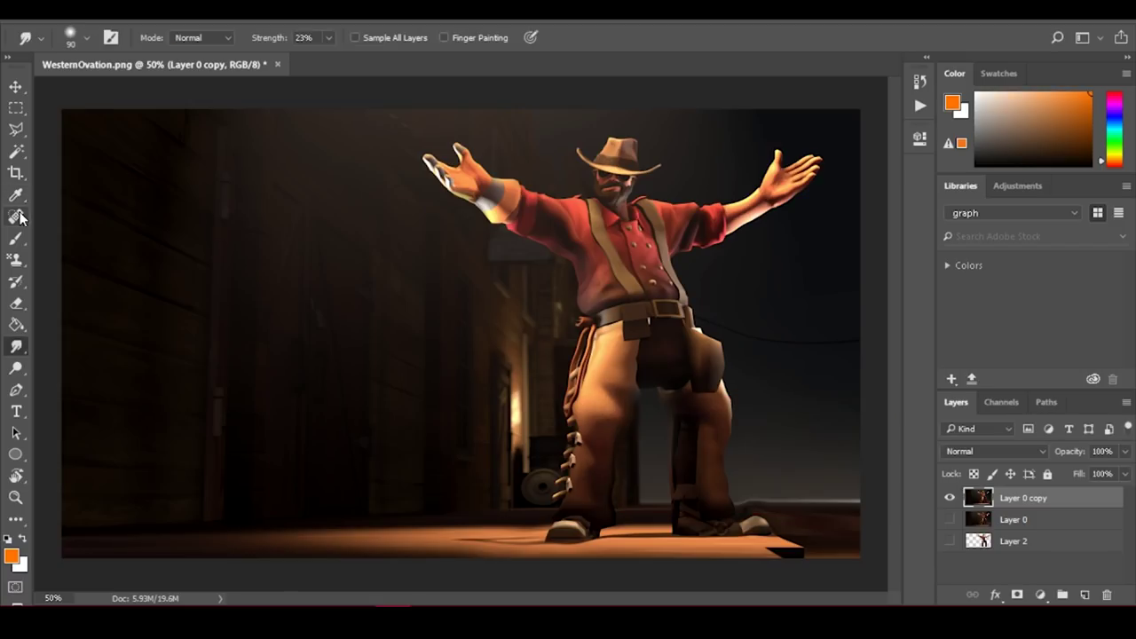
{"action": "key", "text": "j"}
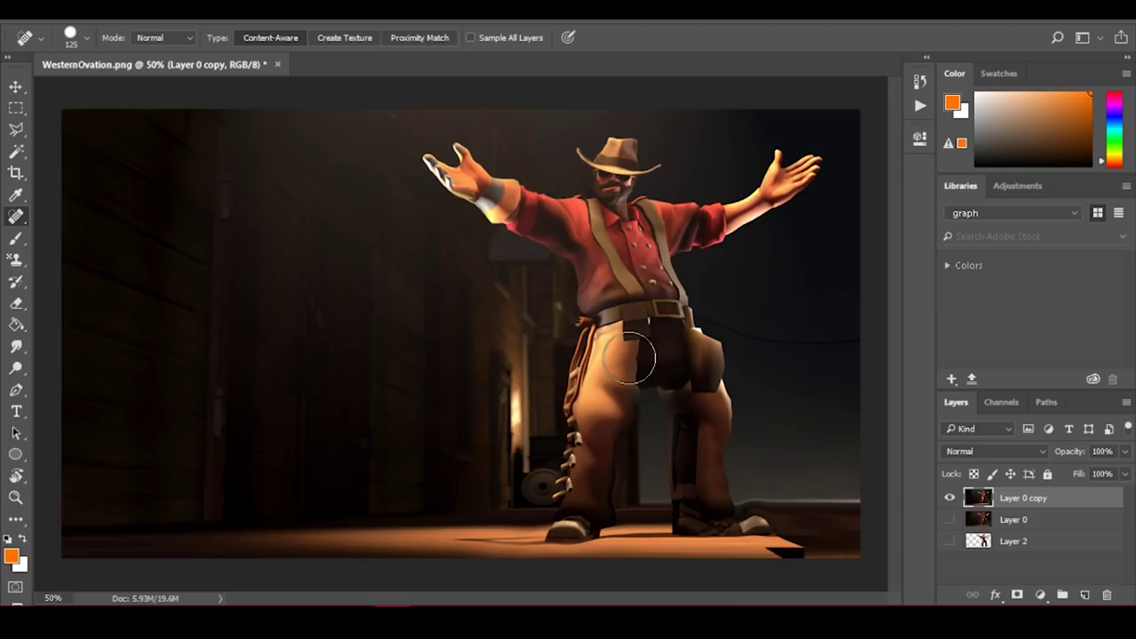
{"action": "scroll", "coordinate": [628, 359], "scroll_direction": "up", "scroll_amount": 1}
{"action": "key", "text": "ctrl+bracketleft"}
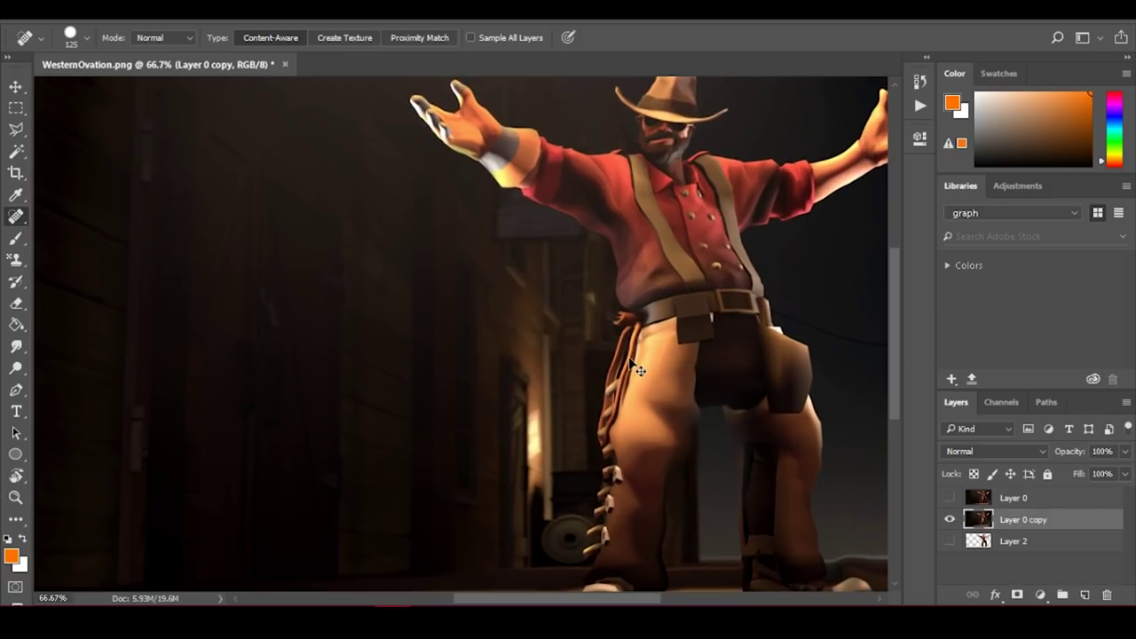
{"action": "scroll", "coordinate": [628, 359], "scroll_direction": "up", "scroll_amount": 1}
{"action": "left_click_drag", "start_coordinate": [626, 355], "coordinate": [596, 477]}
Shrink the healing brush, then move on to a soft 17% Brush and the Smudge tool
{"action": "key", "text": "bracketleft"}
{"action": "key", "text": "bracketleft"}
{"action": "key", "text": "bracketleft"}
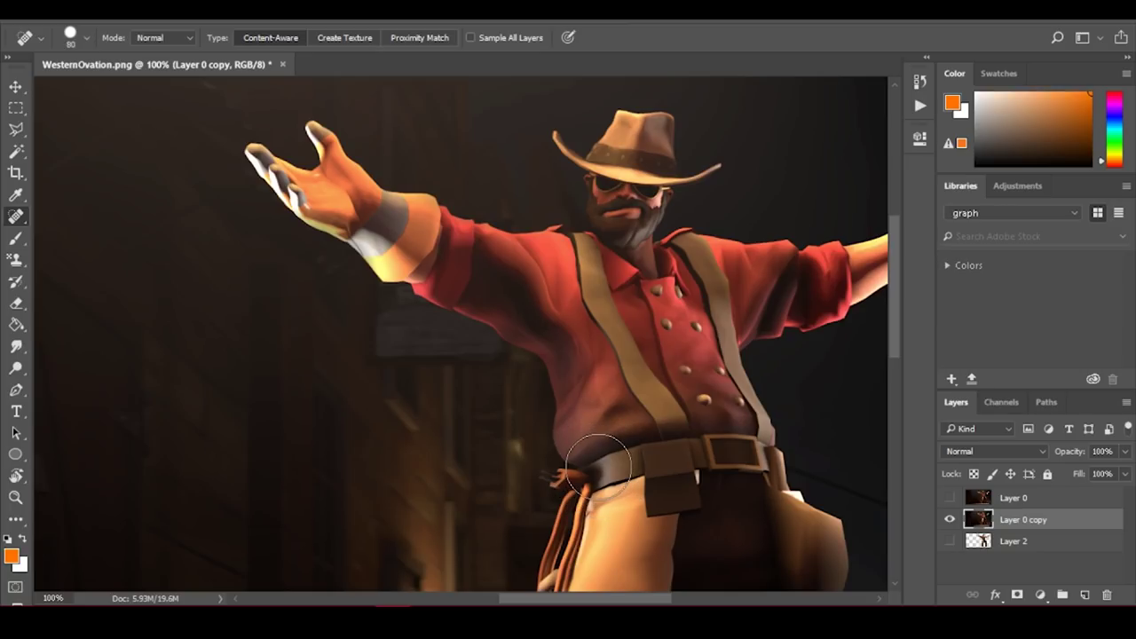
{"action": "key", "text": "bracketleft"}
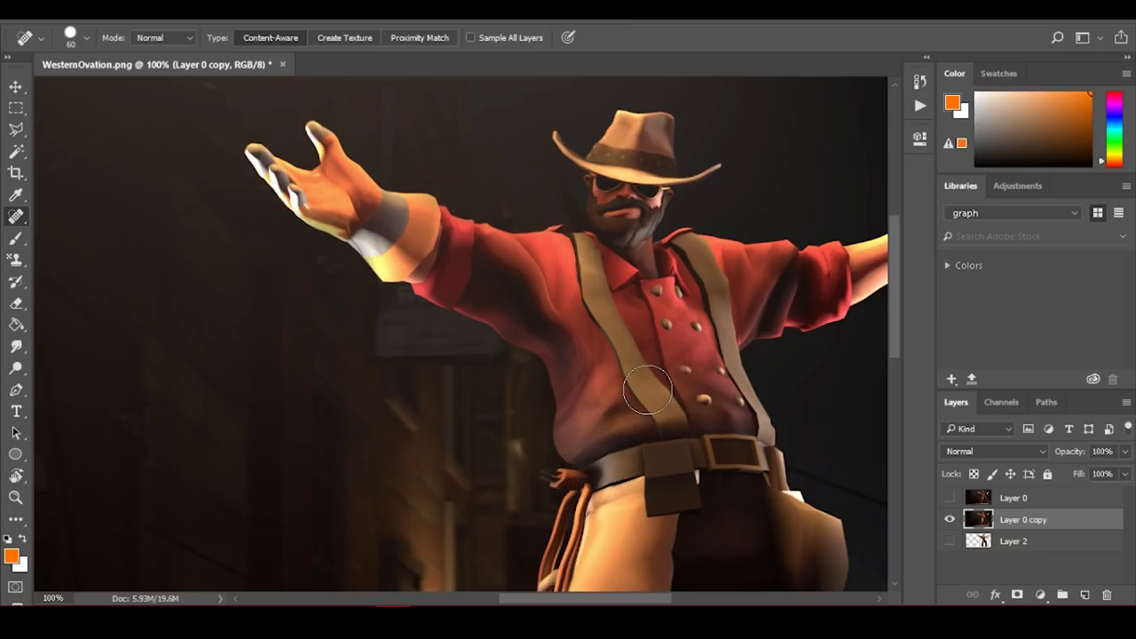
{"action": "left_click", "coordinate": [16, 237]}
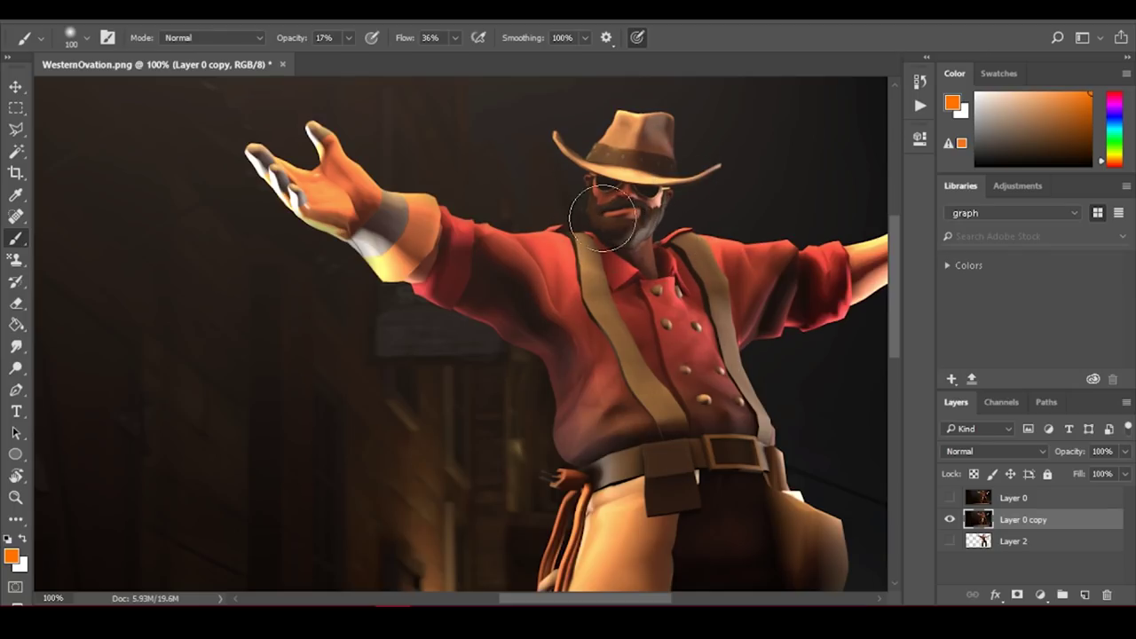
{"action": "key", "text": "r"}
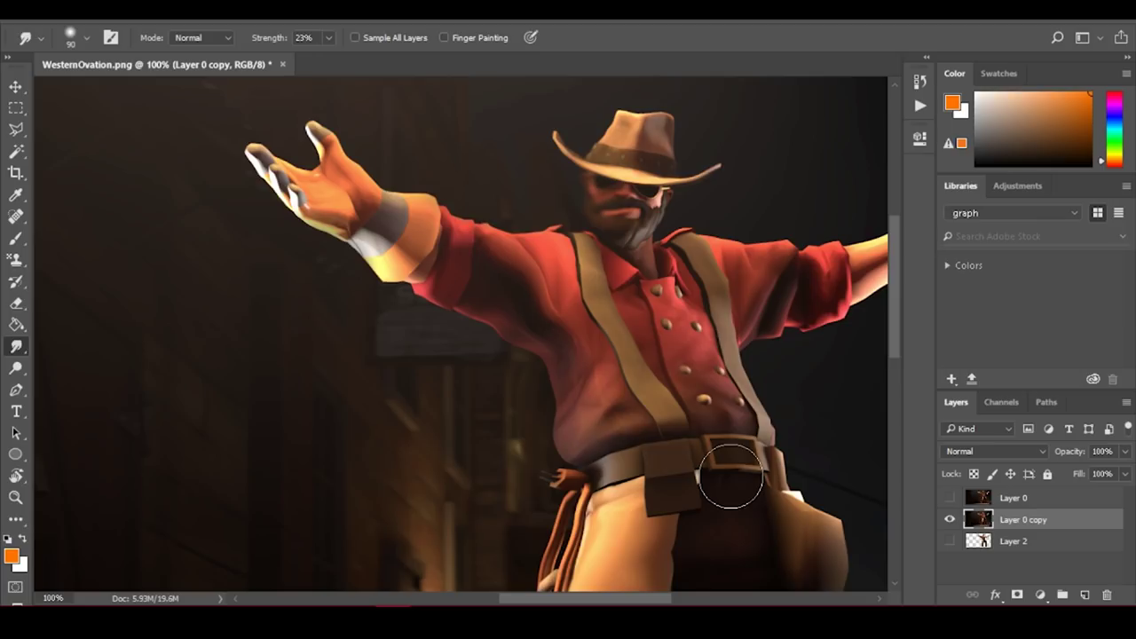
Undo the sunglasses paint and a trial shoulder smudge, then shrink the smudge brush
{"action": "key", "text": "ctrl+z"}
{"action": "left_click_drag", "start_coordinate": [520, 256], "coordinate": [536, 315]}
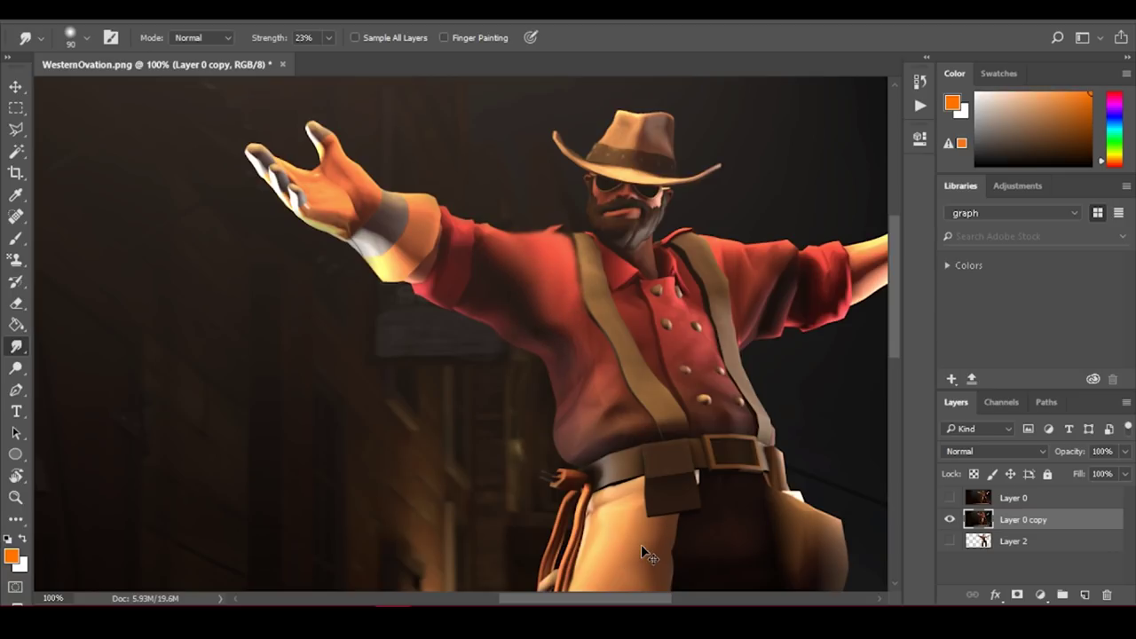
{"action": "key", "text": "ctrl+z"}
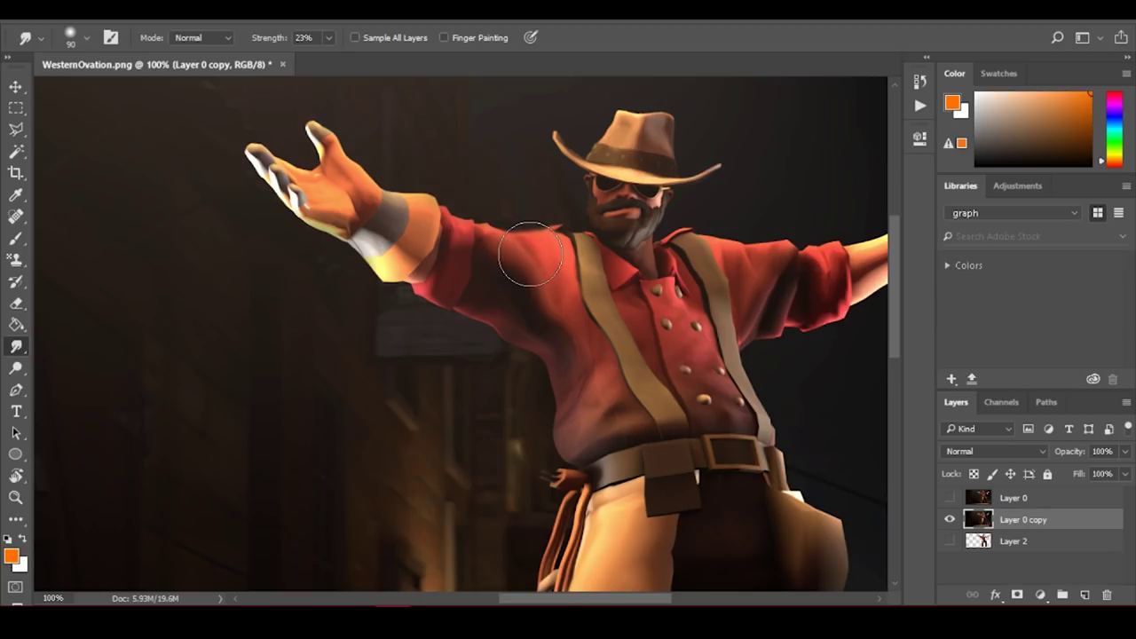
{"action": "key", "text": "ctrl+alt"}
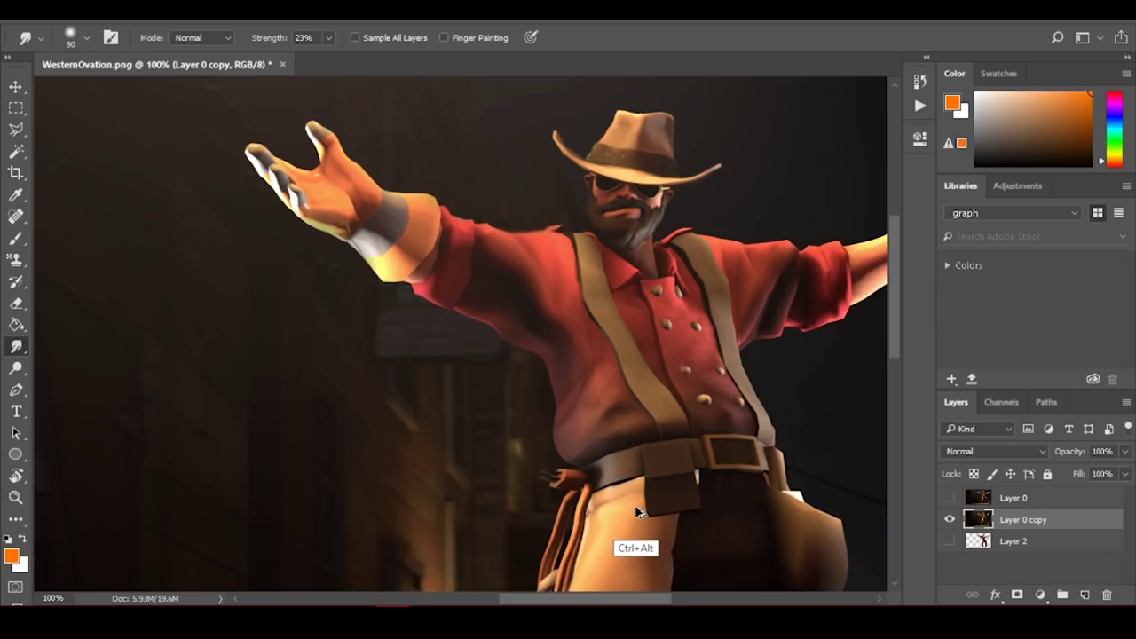
{"action": "key", "text": "bracketleft"}
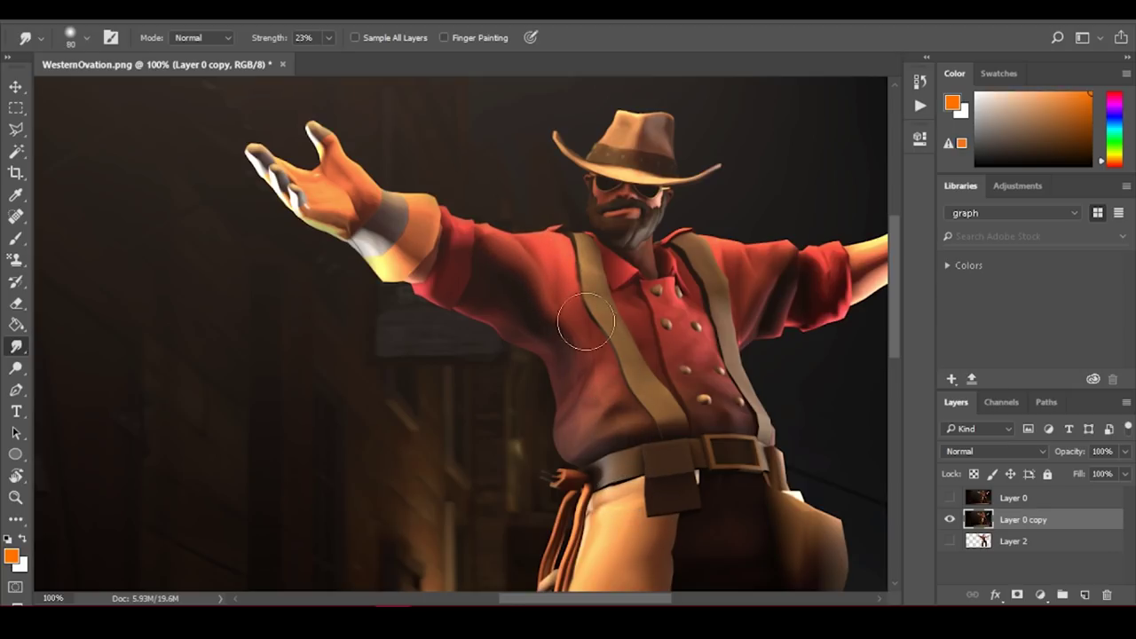
{"action": "key", "text": "bracketleft"}
{"action": "key", "text": "bracketleft"}
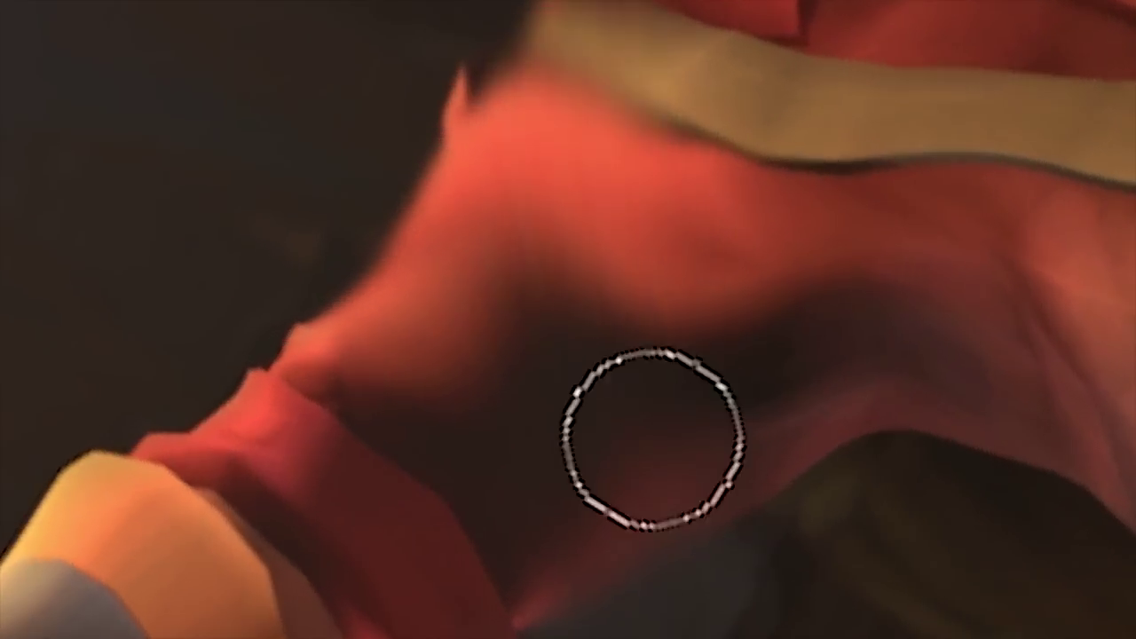
Sample a dark shirt red and smudge the shading under the raised left sleeve
{"action": "left_click", "coordinate": [565, 390], "text": "alt"}
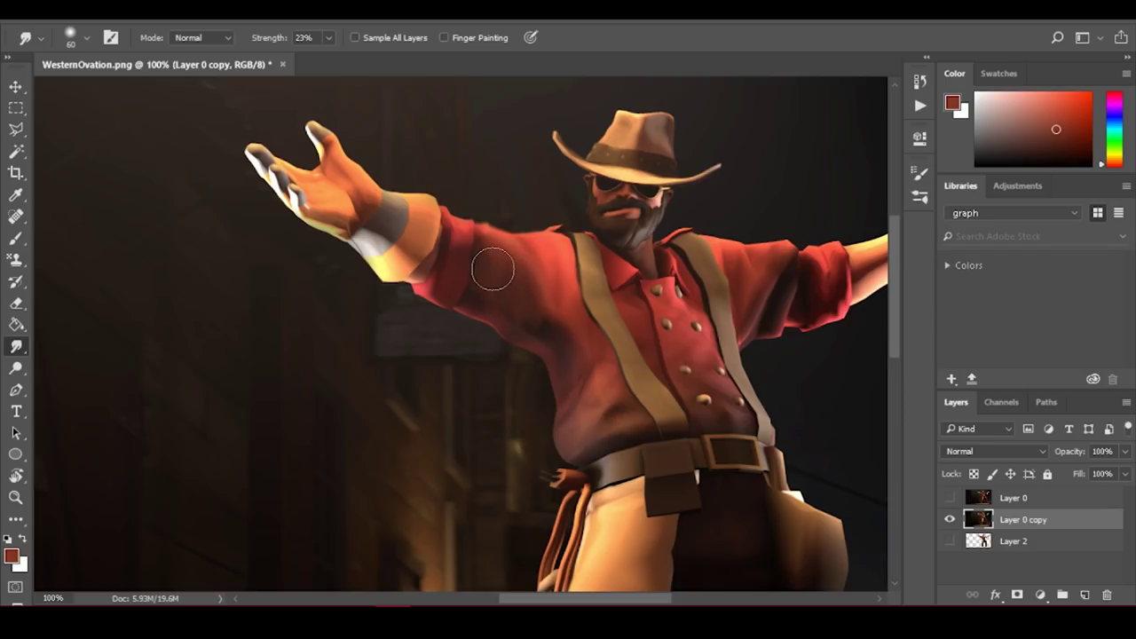
{"action": "left_click_drag", "start_coordinate": [482, 256], "coordinate": [488, 292]}
{"action": "key", "text": "ctrl+z"}
{"action": "key", "text": "ctrl+z"}
{"action": "key", "text": "ctrl+z"}
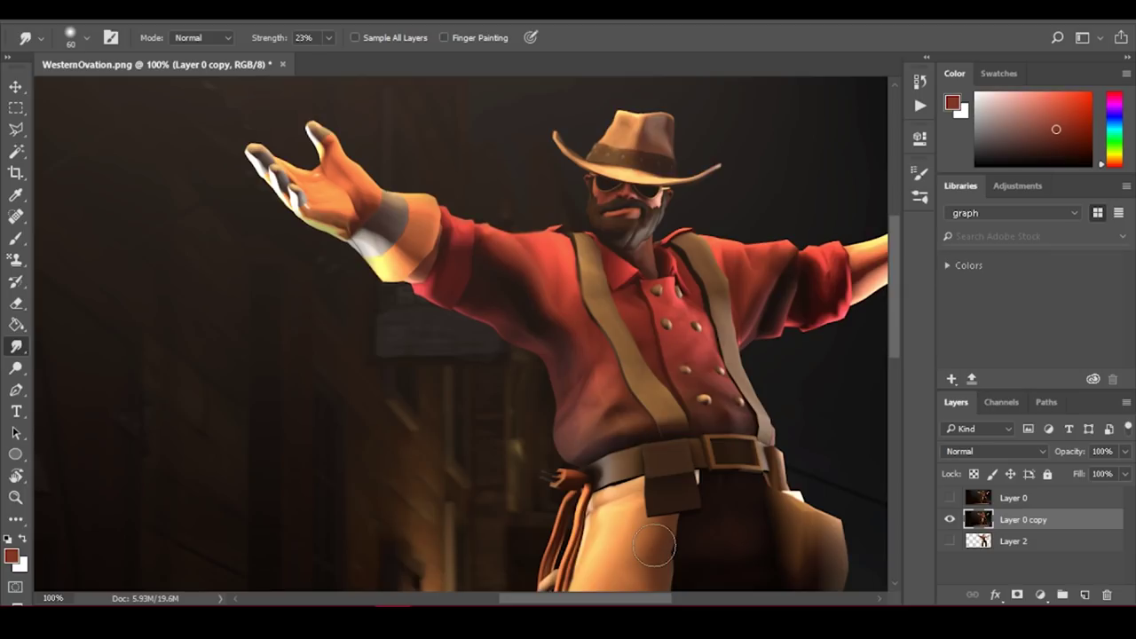
{"action": "left_click", "coordinate": [16, 237]}
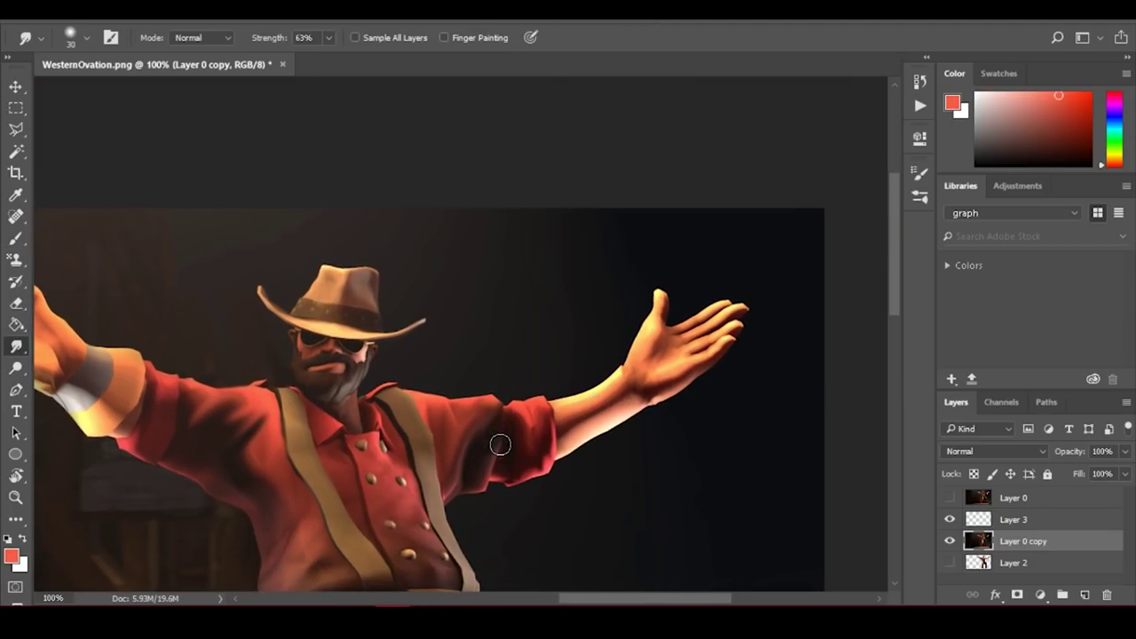
Smudge along the shirt edge beneath the cowboy's right sleeve to blend the shading
{"action": "mouse_move", "coordinate": [490, 444]}
{"action": "left_mouse_down"}
{"action": "mouse_move", "coordinate": [460, 492]}
{"action": "mouse_move", "coordinate": [591, 458]}
{"action": "left_mouse_up"}
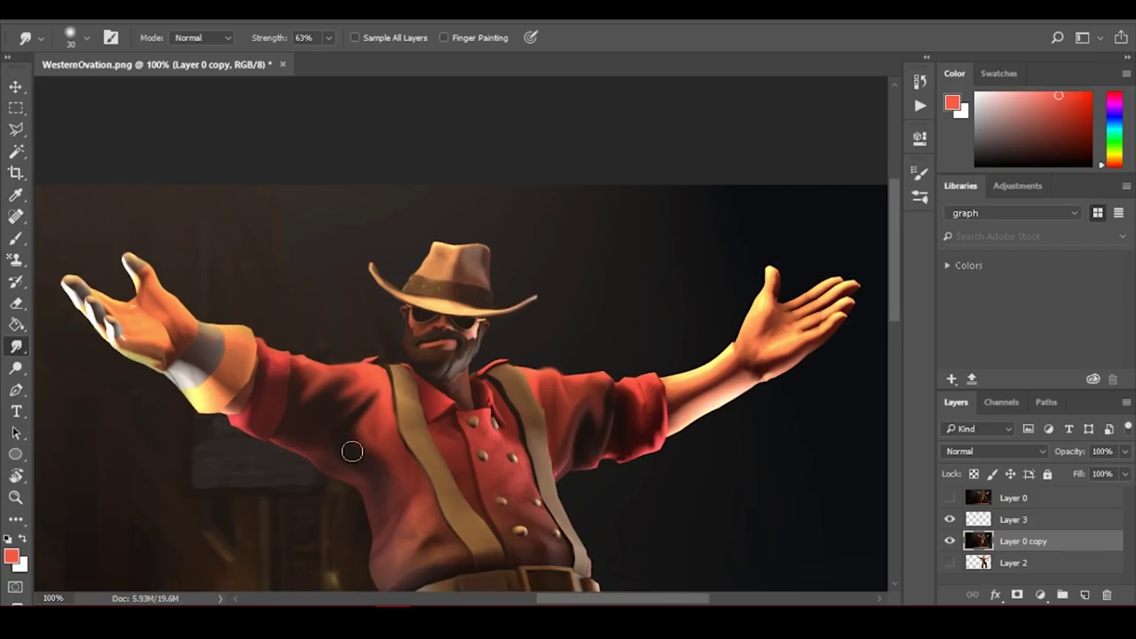
{"action": "left_click_drag", "start_coordinate": [395, 466], "coordinate": [354, 401]}
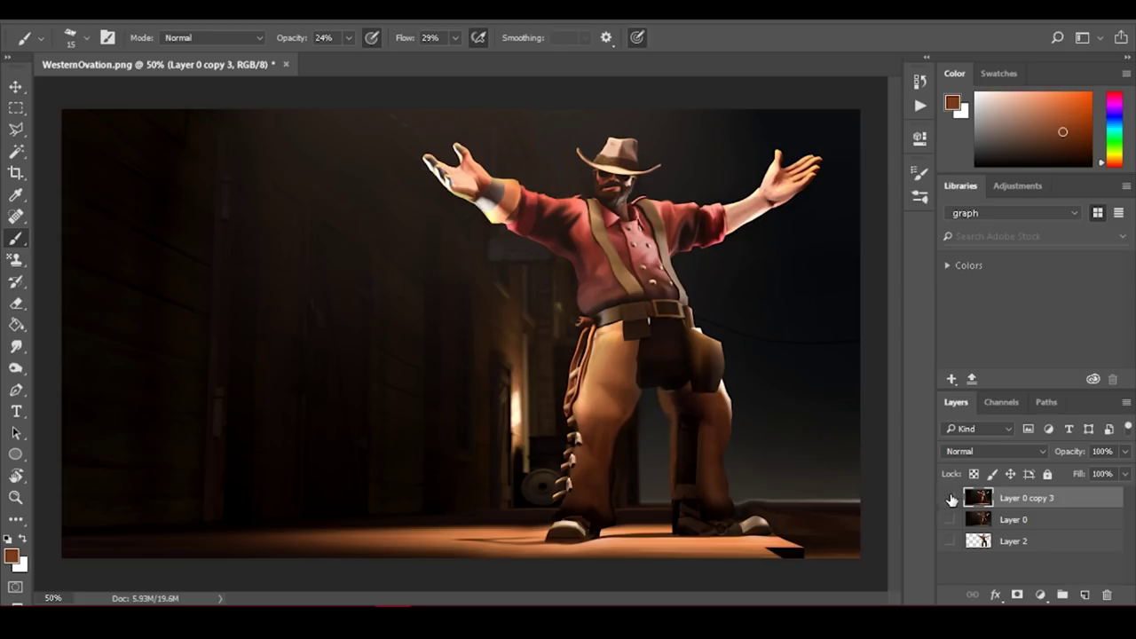
Make Layer 0 copy 3 visible and open the Image adjustments menu
{"action": "left_click", "coordinate": [950, 498]}
{"action": "left_click", "coordinate": [99, 19]}
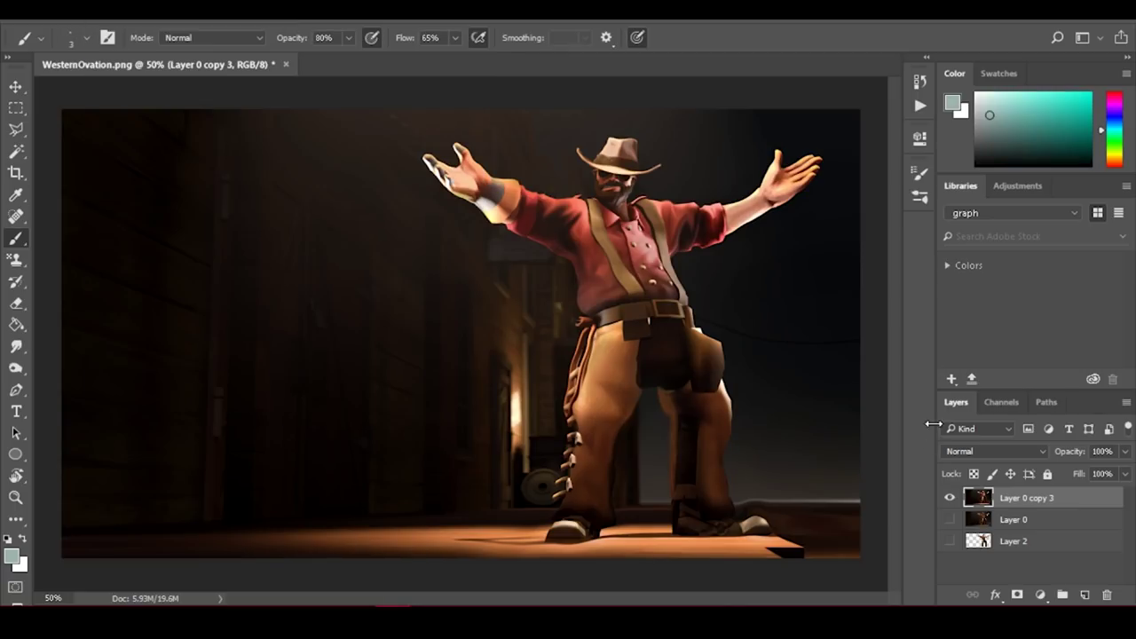
Try a teal gradient over the upper right with the Gradient tool, then undo it
{"action": "left_click", "coordinate": [16, 324]}
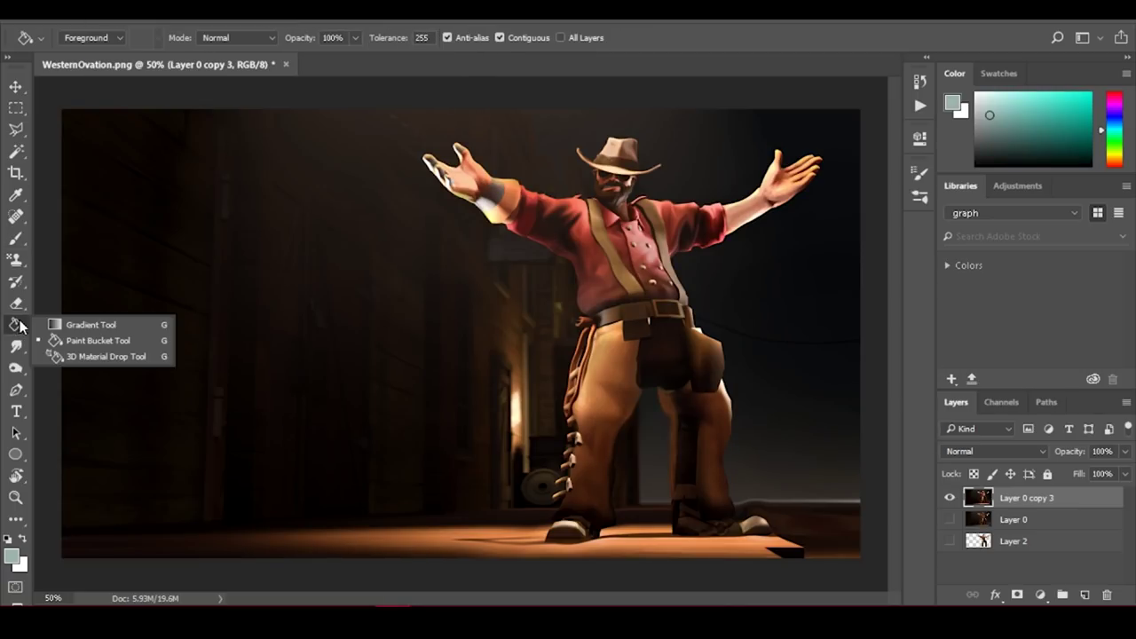
{"action": "left_click", "coordinate": [66, 325]}
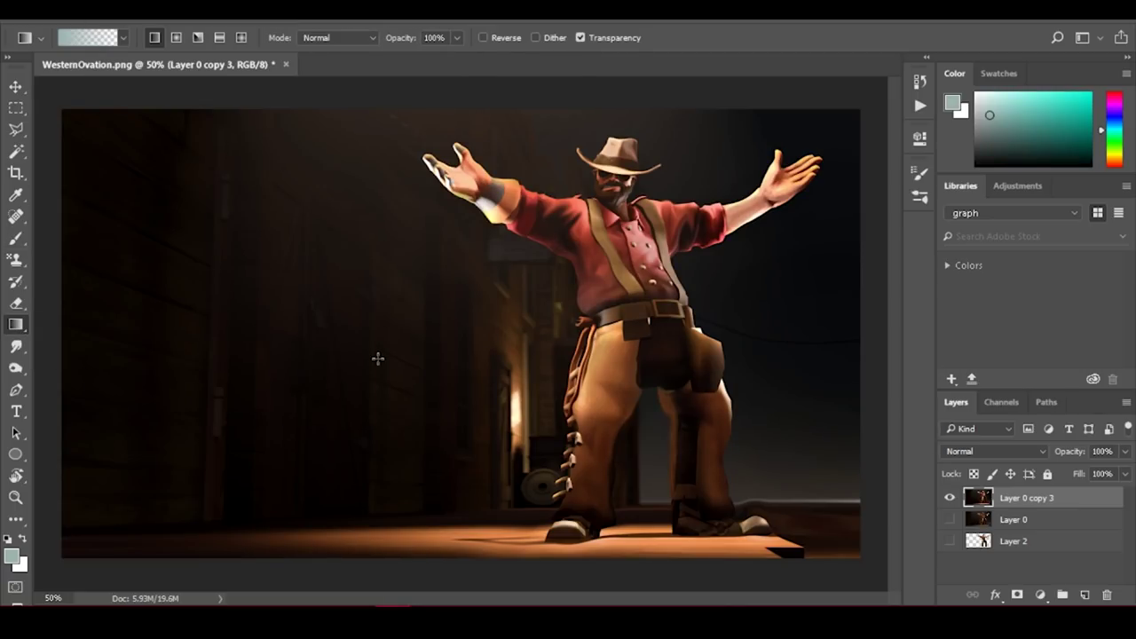
{"action": "left_click_drag", "start_coordinate": [819, 282], "coordinate": [536, 409]}
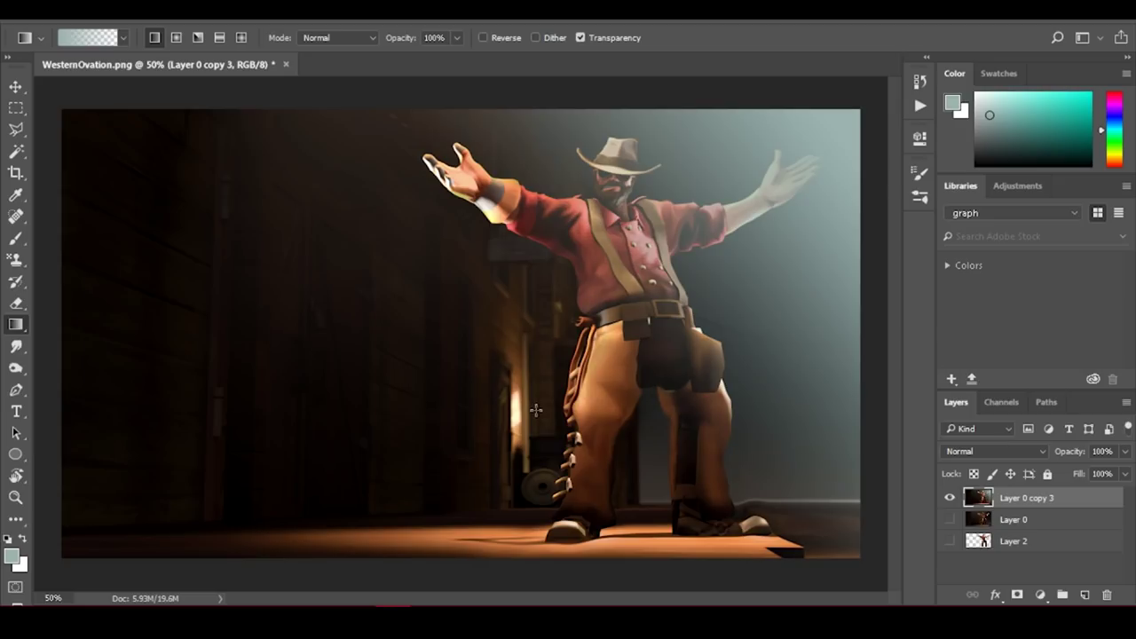
{"action": "key", "text": "ctrl+z"}
On a new layer, lay a lighter teal gradient from the upper right and erase near the raised hand
{"action": "left_click", "coordinate": [1085, 594]}
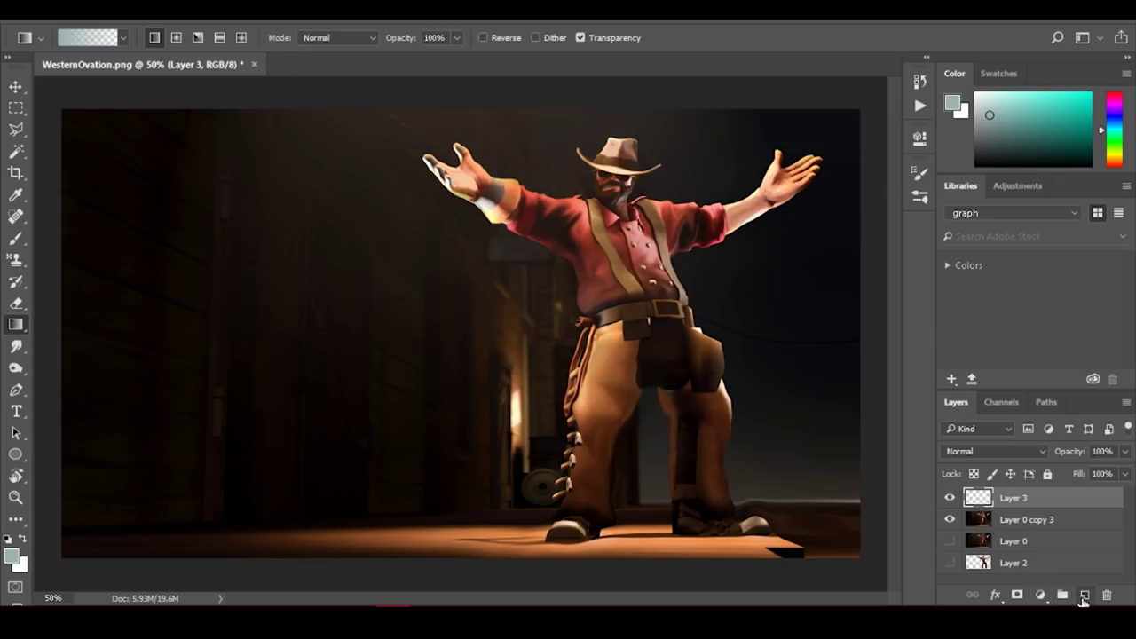
{"action": "left_click", "coordinate": [1014, 107]}
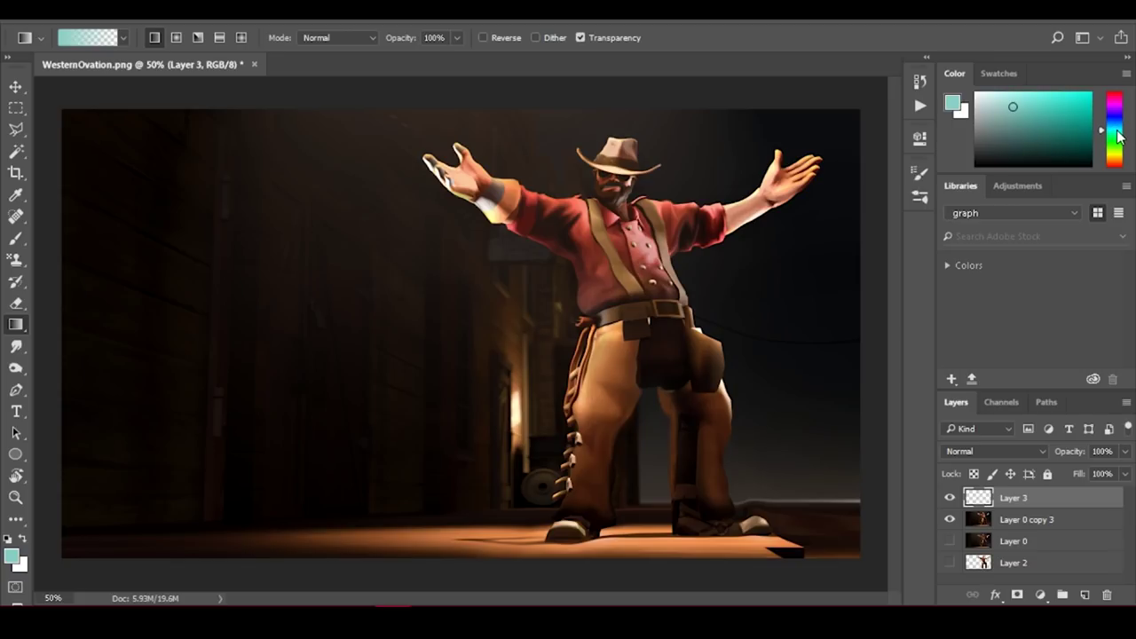
{"action": "left_click_drag", "start_coordinate": [851, 126], "coordinate": [371, 502]}
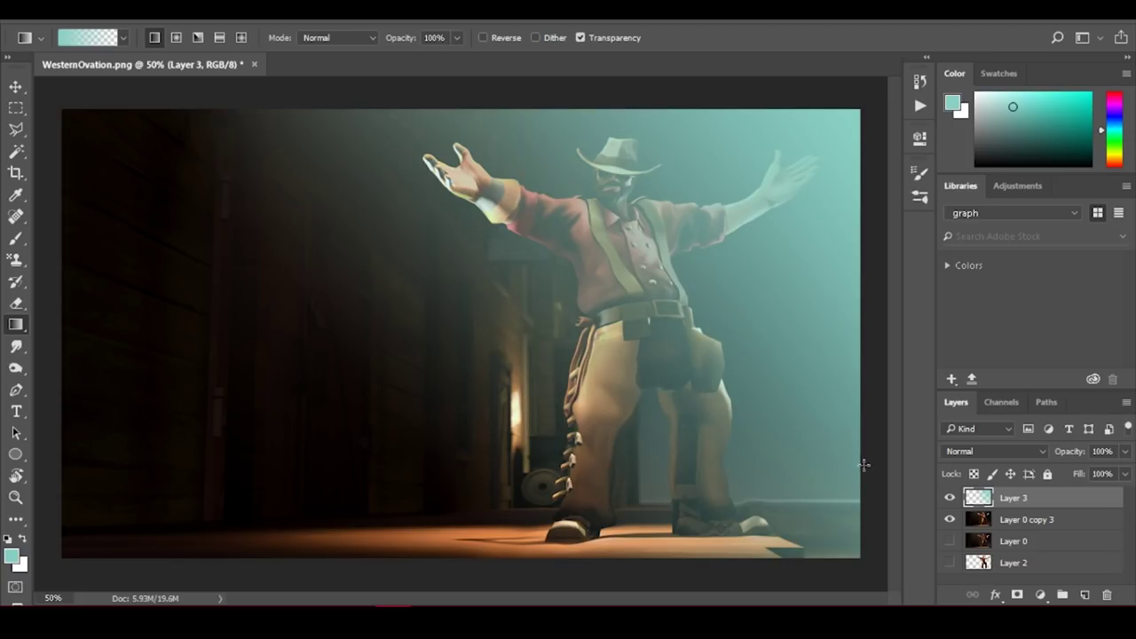
{"action": "key", "text": "ctrl+z"}
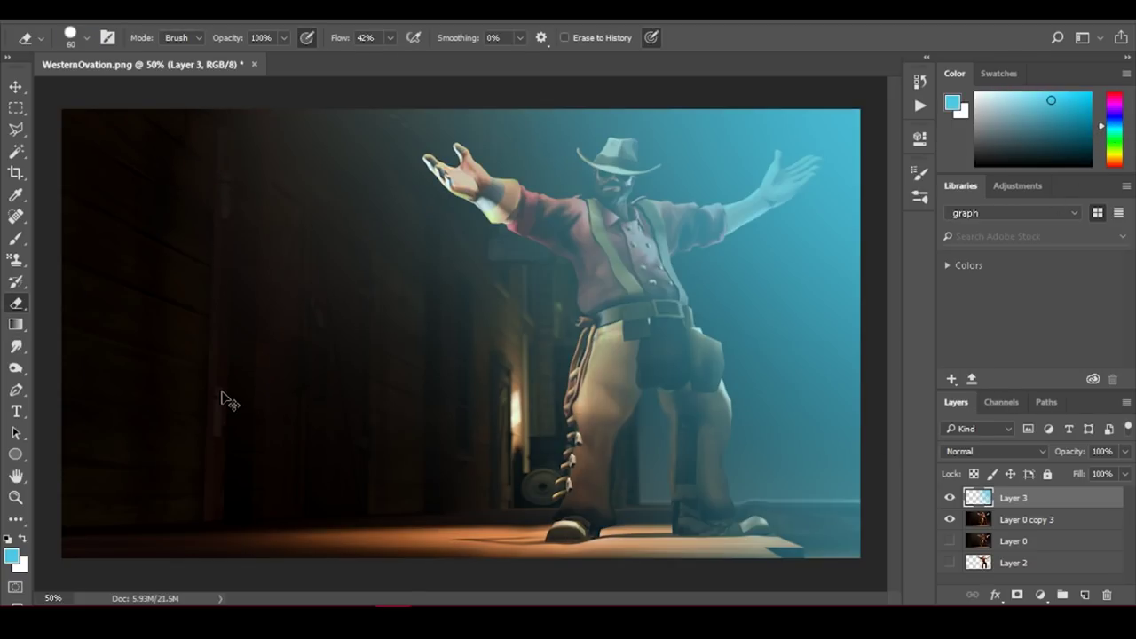
{"action": "left_click_drag", "start_coordinate": [437, 166], "coordinate": [301, 257]}
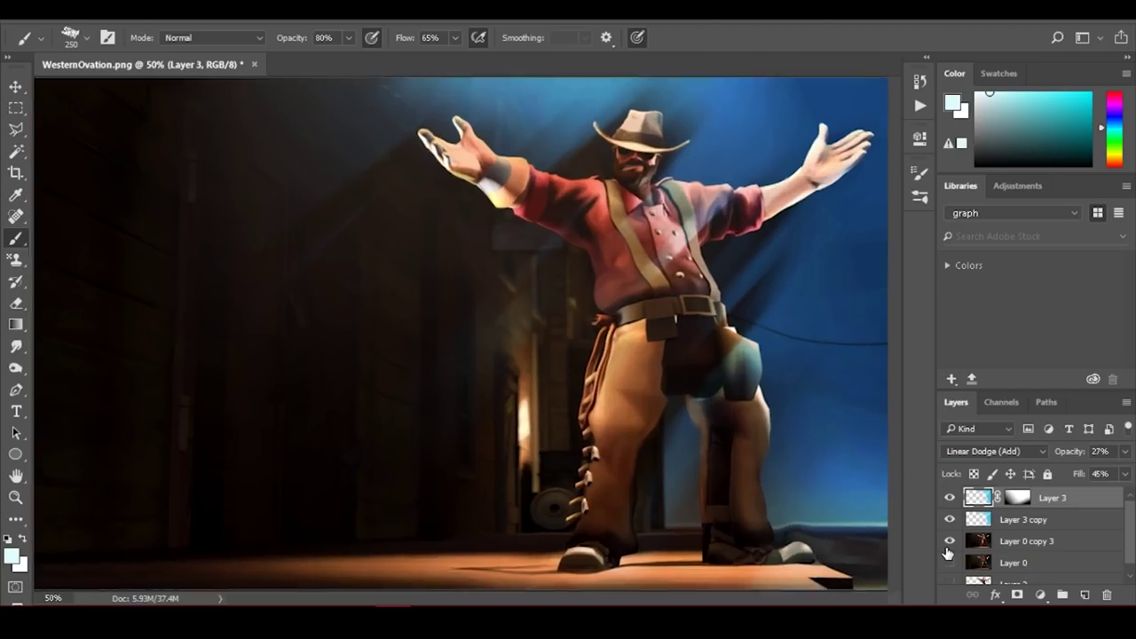
On a new Layer 4, brush a soft near-white glow along the top-right edge, then sample the face colour
{"action": "key", "text": "ctrl+1"}
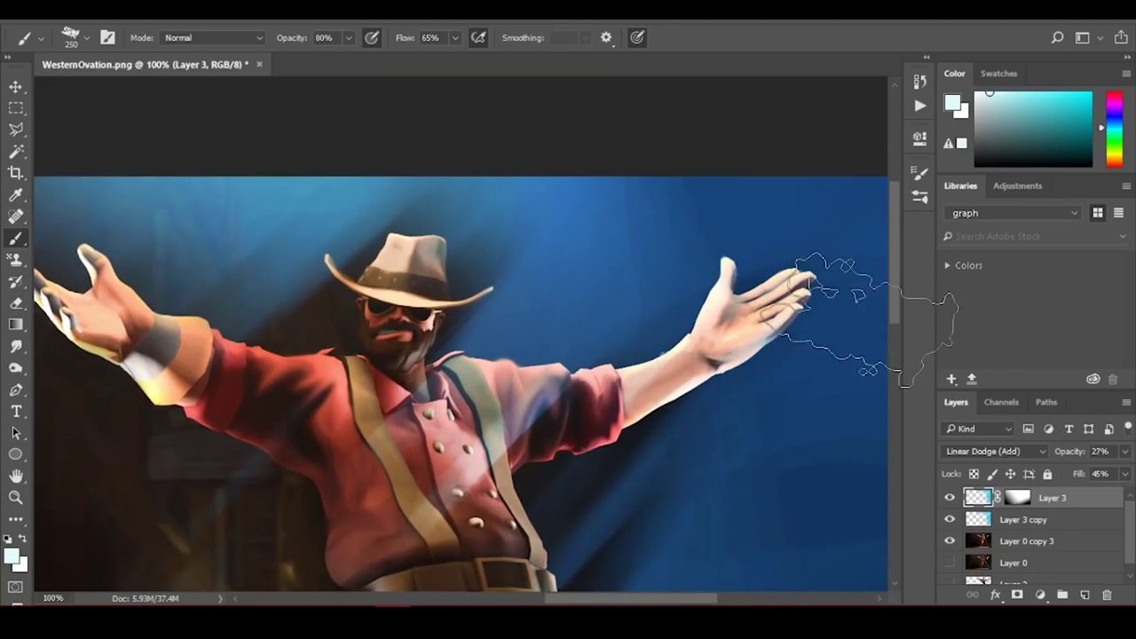
{"action": "scroll", "coordinate": [717, 355], "scroll_direction": "down", "scroll_amount": 2}
{"action": "scroll", "coordinate": [714, 350], "scroll_direction": "down", "scroll_amount": 2}
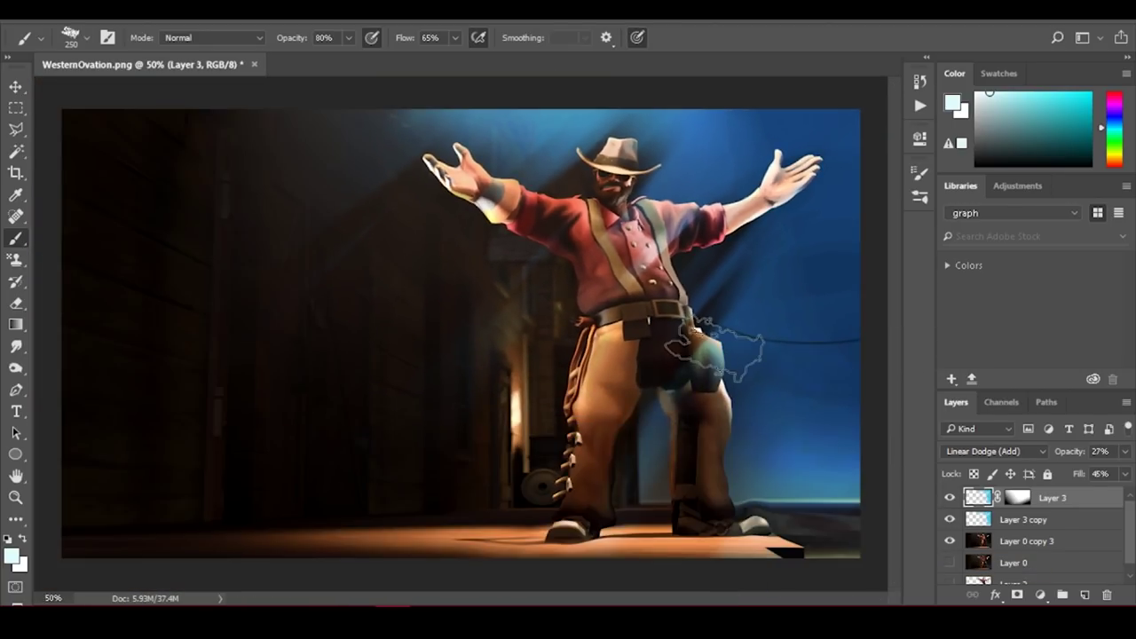
{"action": "left_click", "coordinate": [1084, 594]}
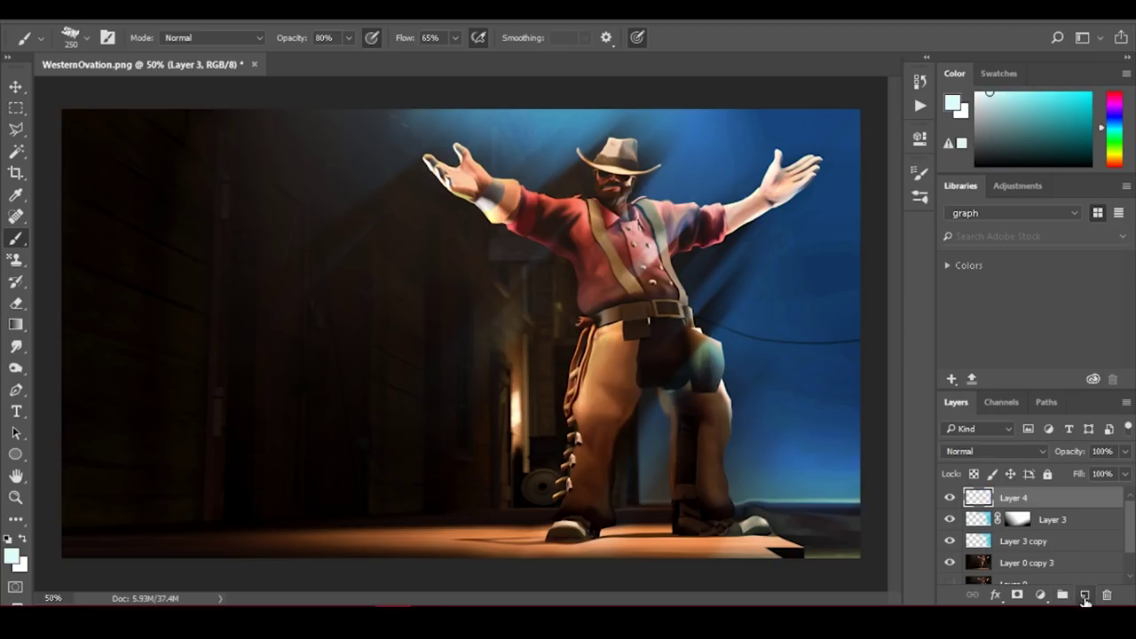
{"action": "left_click_drag", "start_coordinate": [989, 92], "coordinate": [983, 90]}
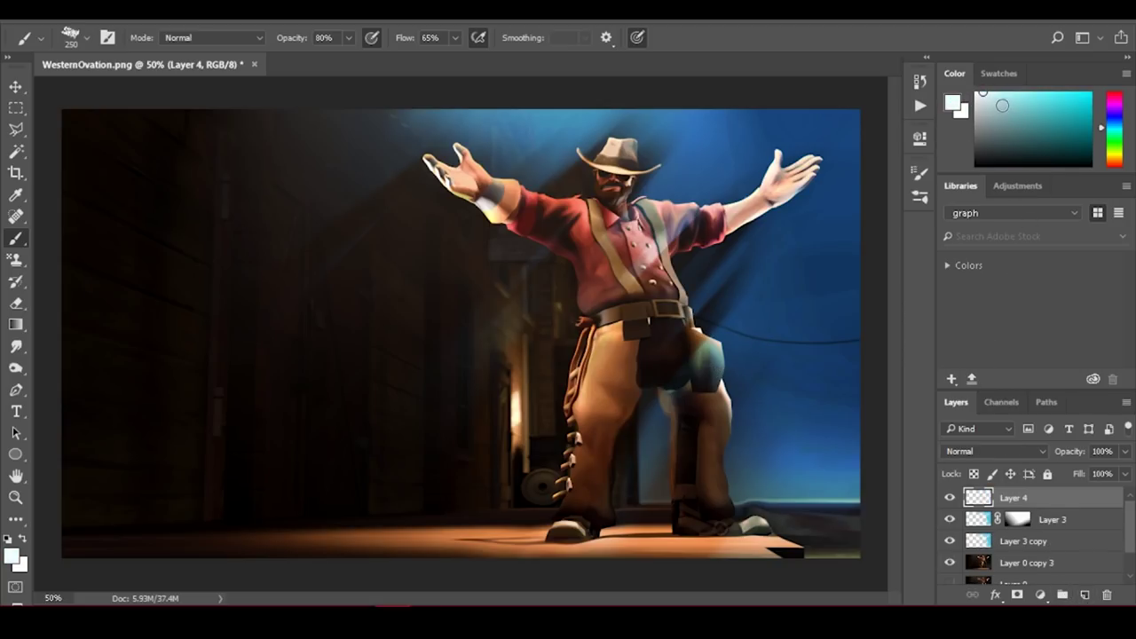
{"action": "left_click_drag", "start_coordinate": [761, 100], "coordinate": [802, 77]}
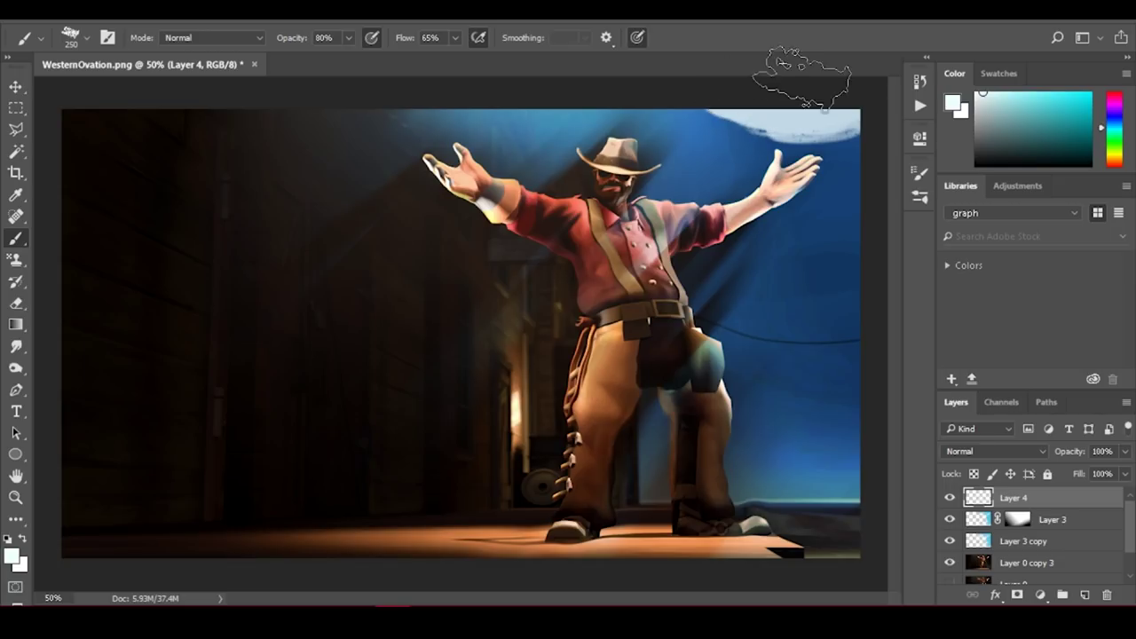
{"action": "left_click", "coordinate": [627, 380]}
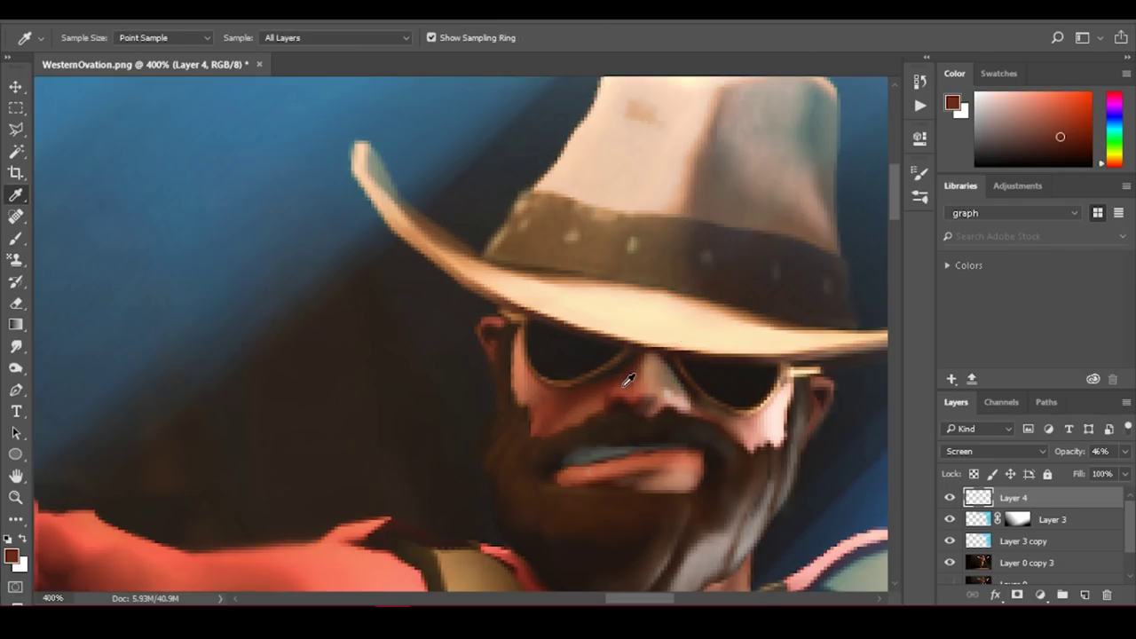
Return to the Brush and shift the sampled face colour to a darker crimson shade
{"action": "key", "text": "b"}
{"action": "left_click", "coordinate": [1043, 143]}
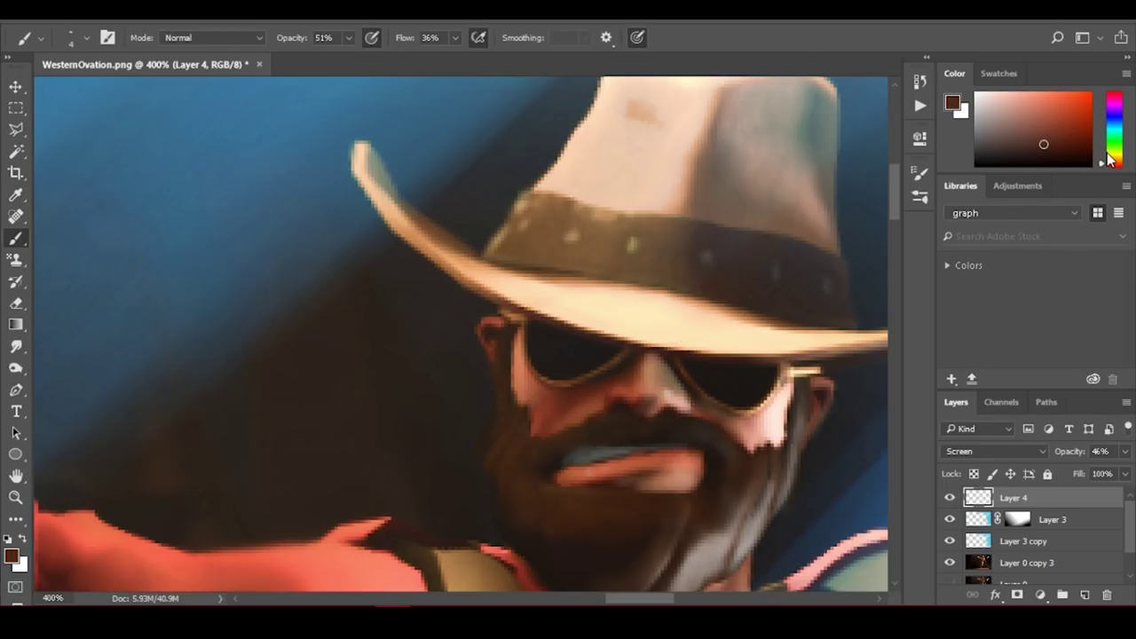
{"action": "left_click_drag", "start_coordinate": [1109, 158], "coordinate": [1114, 167]}
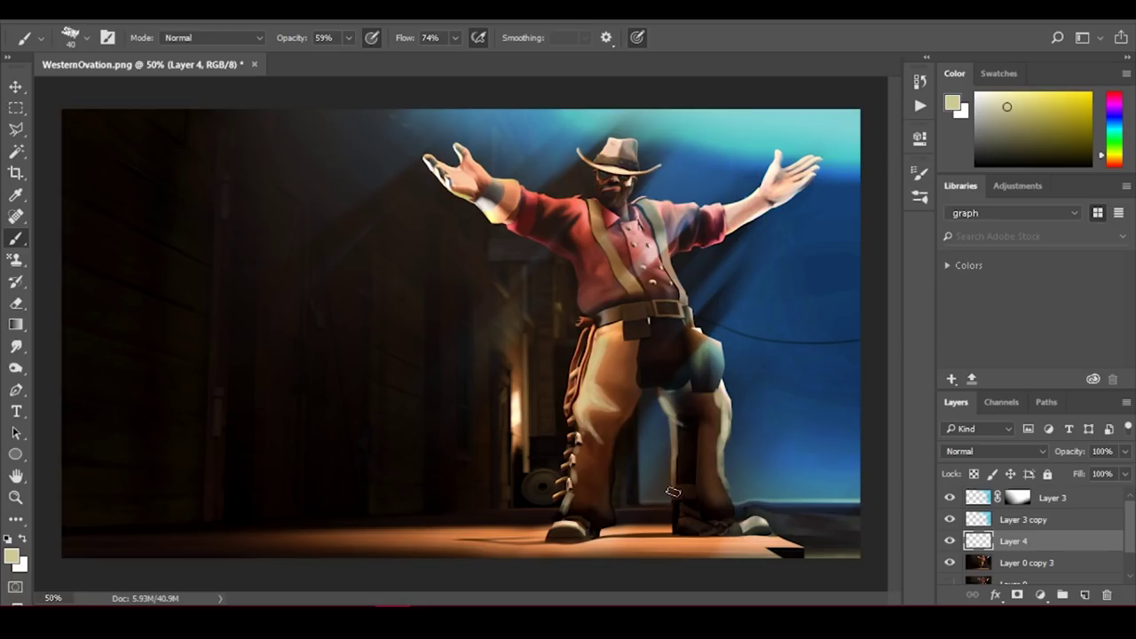
Brush a highlight down the cowboy's rear leg to brighten it
{"action": "left_click_drag", "start_coordinate": [726, 401], "coordinate": [708, 480]}
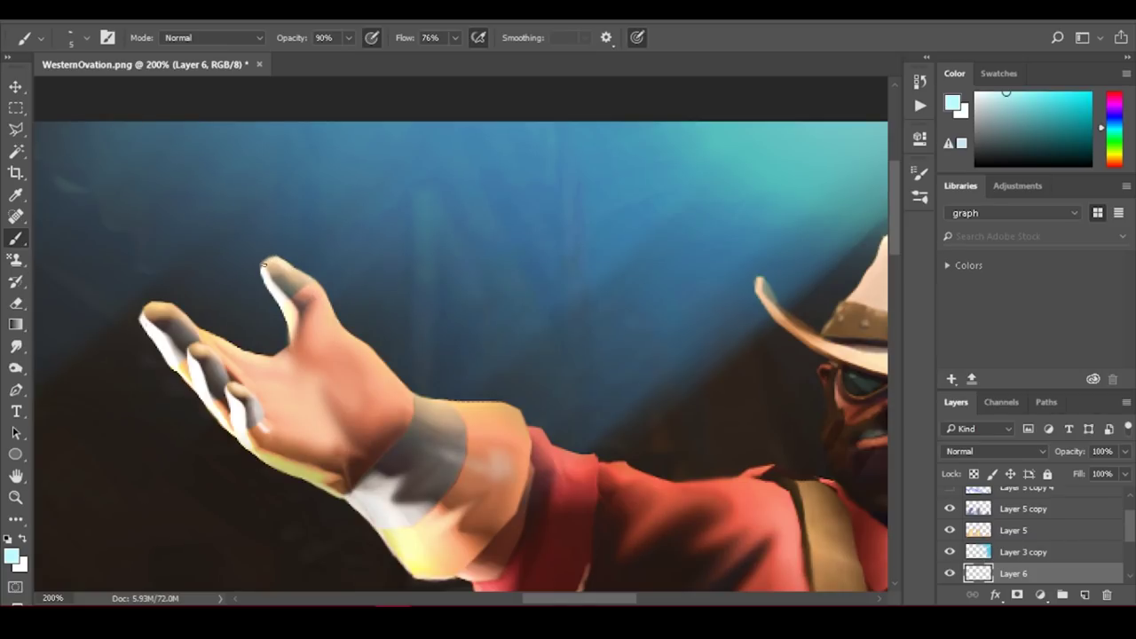
Stroke light-blue rim highlights along the raised hand's index fingertip and cuff edge
{"action": "mouse_move", "coordinate": [262, 266]}
{"action": "left_mouse_down"}
{"action": "mouse_move", "coordinate": [319, 296]}
{"action": "mouse_move", "coordinate": [431, 401]}
{"action": "left_mouse_up"}
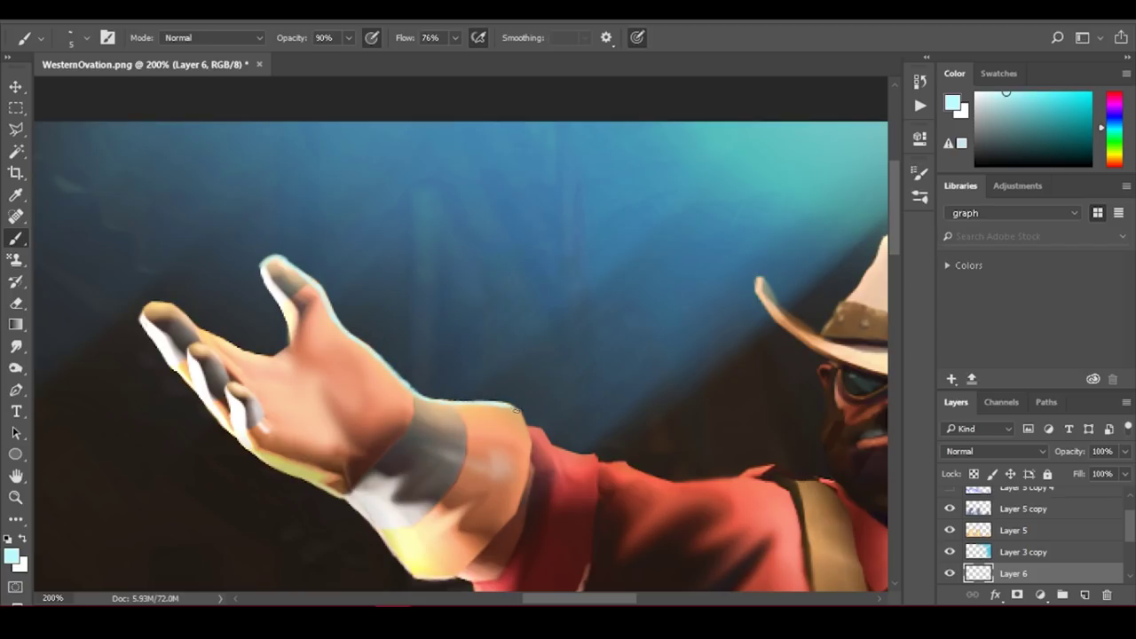
{"action": "left_click_drag", "start_coordinate": [515, 406], "coordinate": [530, 466]}
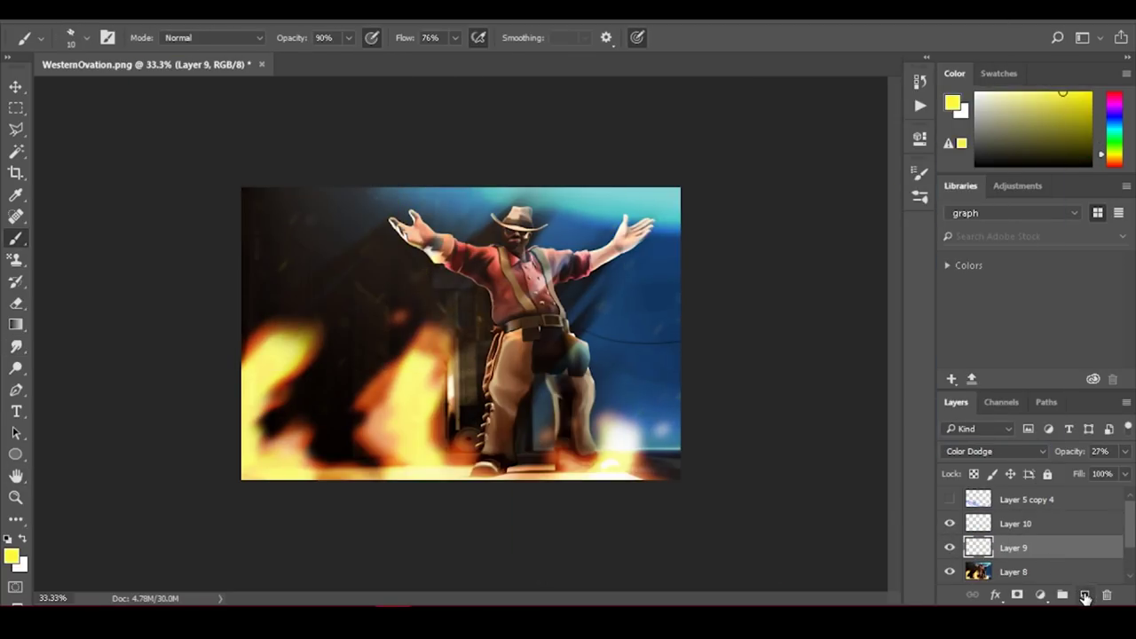
Add a new empty Layer 11 above Layer 9 and pick a pale aqua paint colour
{"action": "left_click", "coordinate": [1085, 598]}
{"action": "left_click", "coordinate": [1114, 134]}
{"action": "left_click", "coordinate": [1011, 89]}
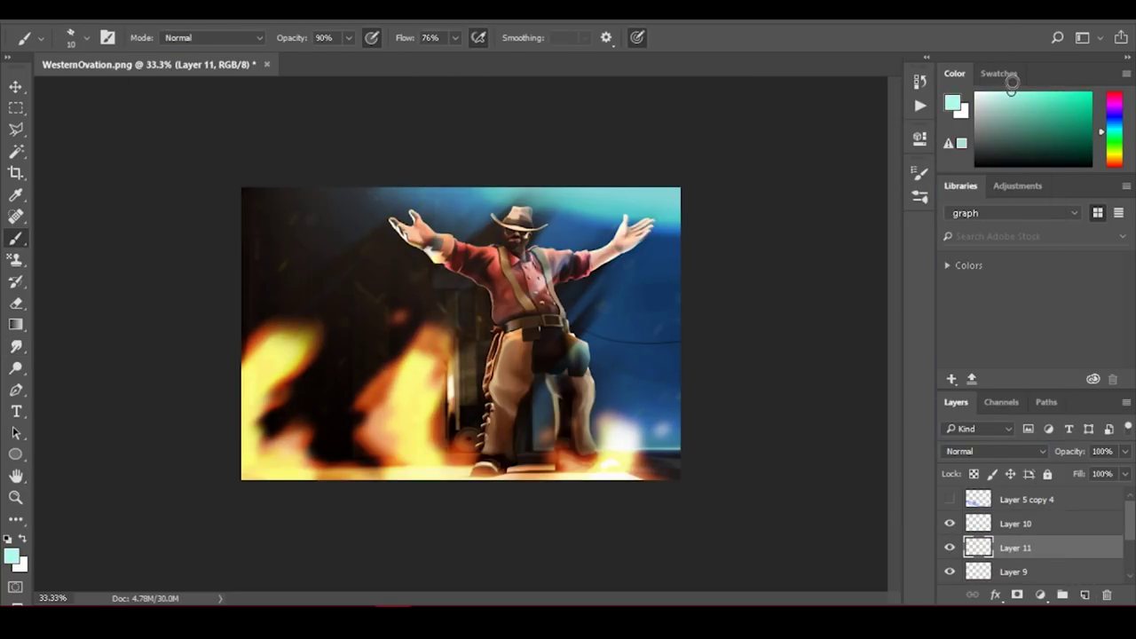